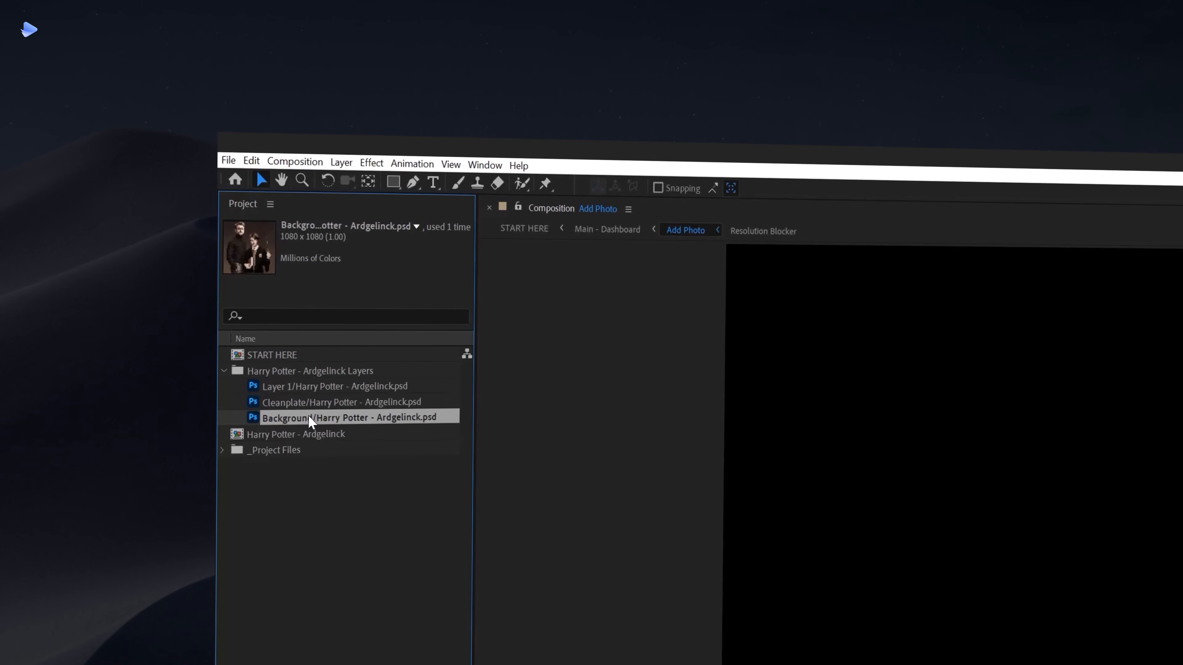
- Place Background/Harry Potter - Ardgelinck.psd in the Add Photo composition and parent it to the SHIFT + PARENT HERE layer
drag(311, 416, 237, 362)
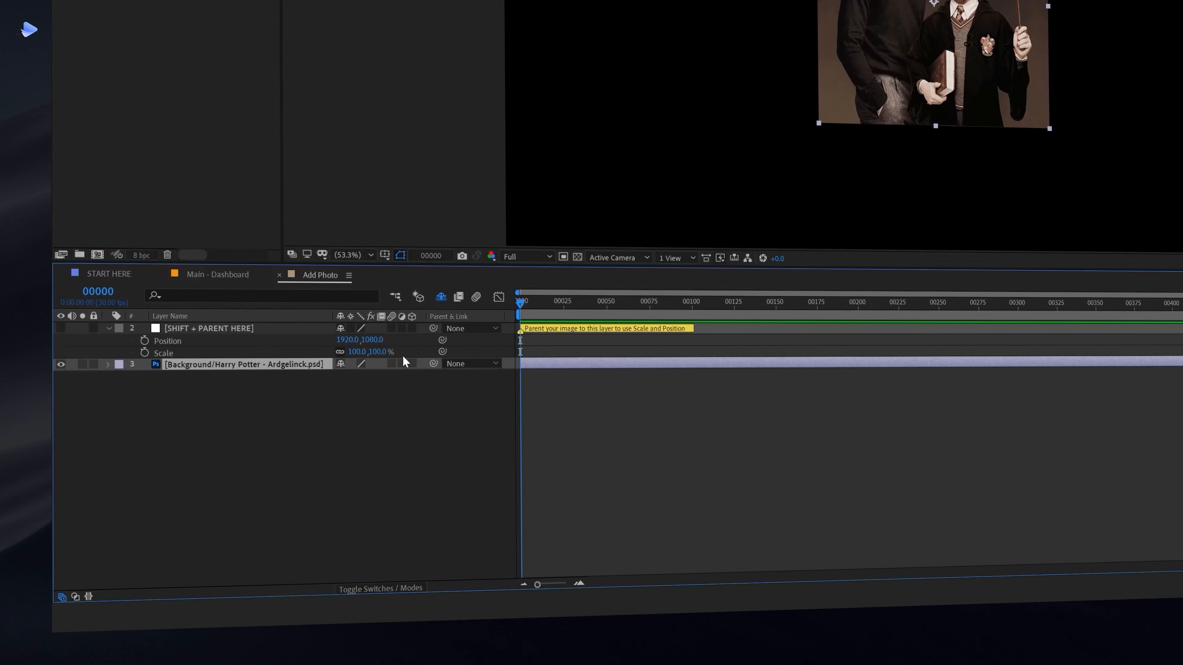
drag(372, 364, 261, 330)
- Scale the SHIFT + PARENT HERE layer to 230% and shift the photo down slightly in the frame
drag(381, 353, 425, 353)
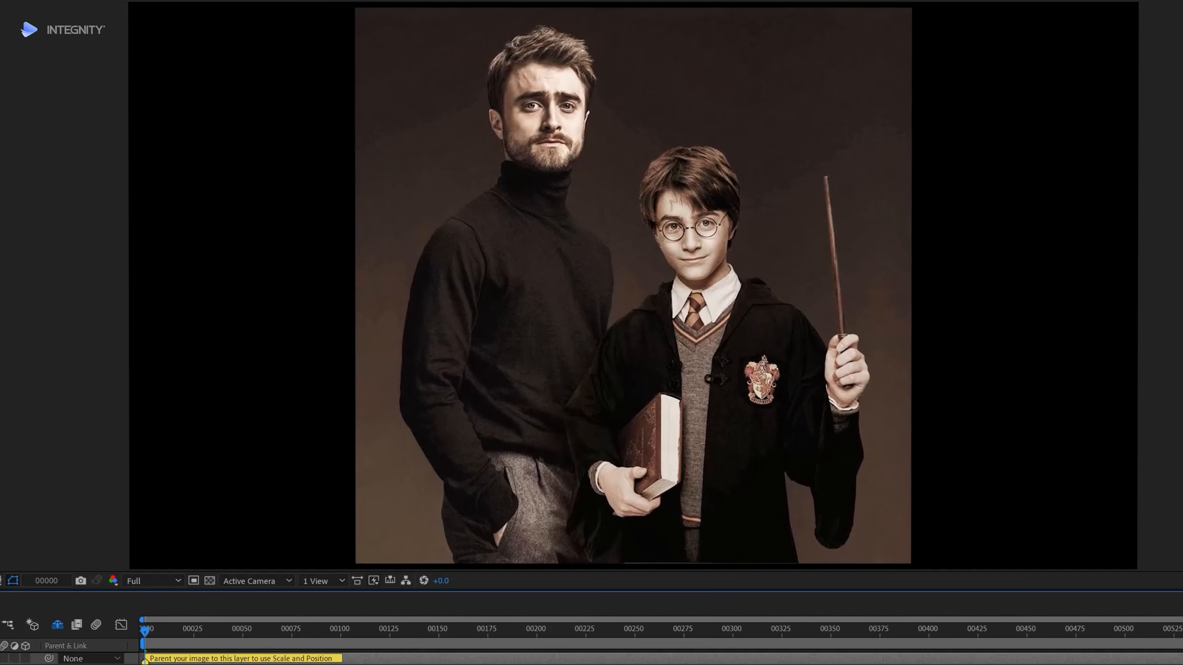
drag(1, 663, 27, 664)
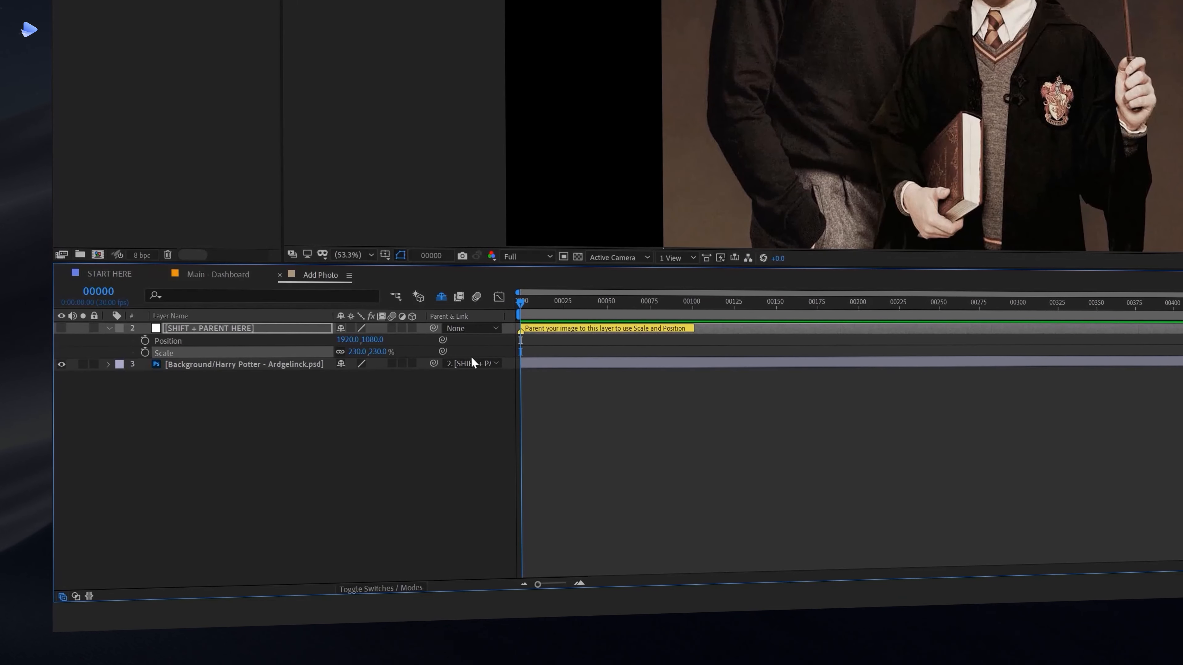
drag(380, 344, 445, 340)
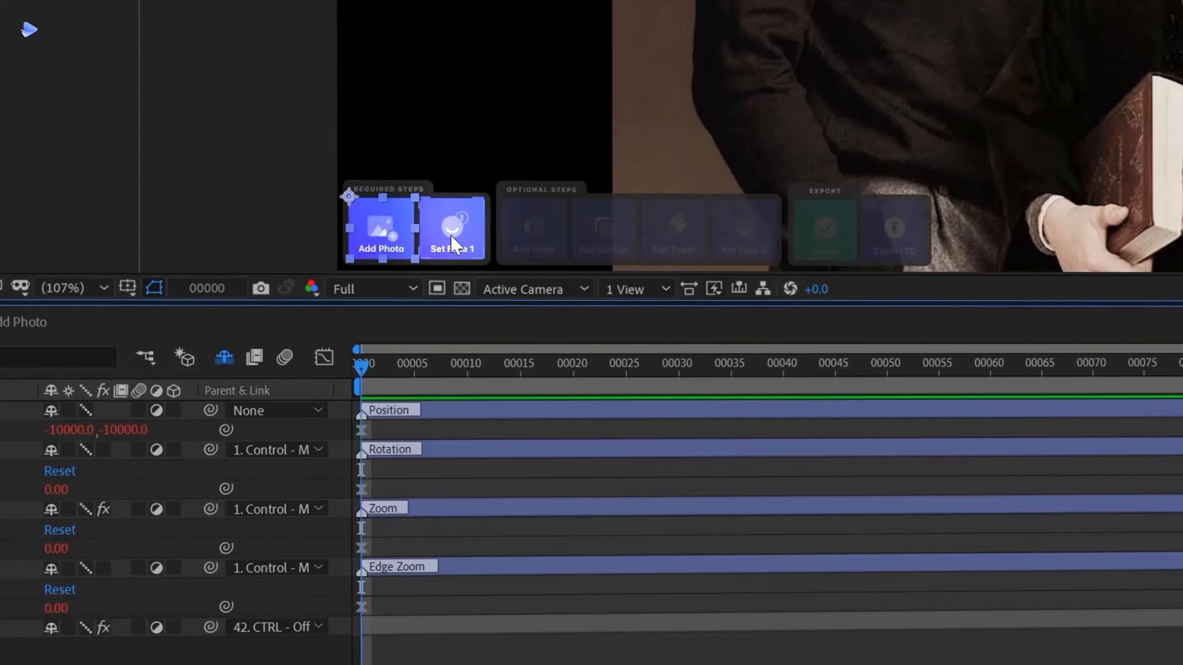
- Open the Set Face 1 setup and fit its face mesh to the bearded man's head in size, position and rotation
click(203, 547)
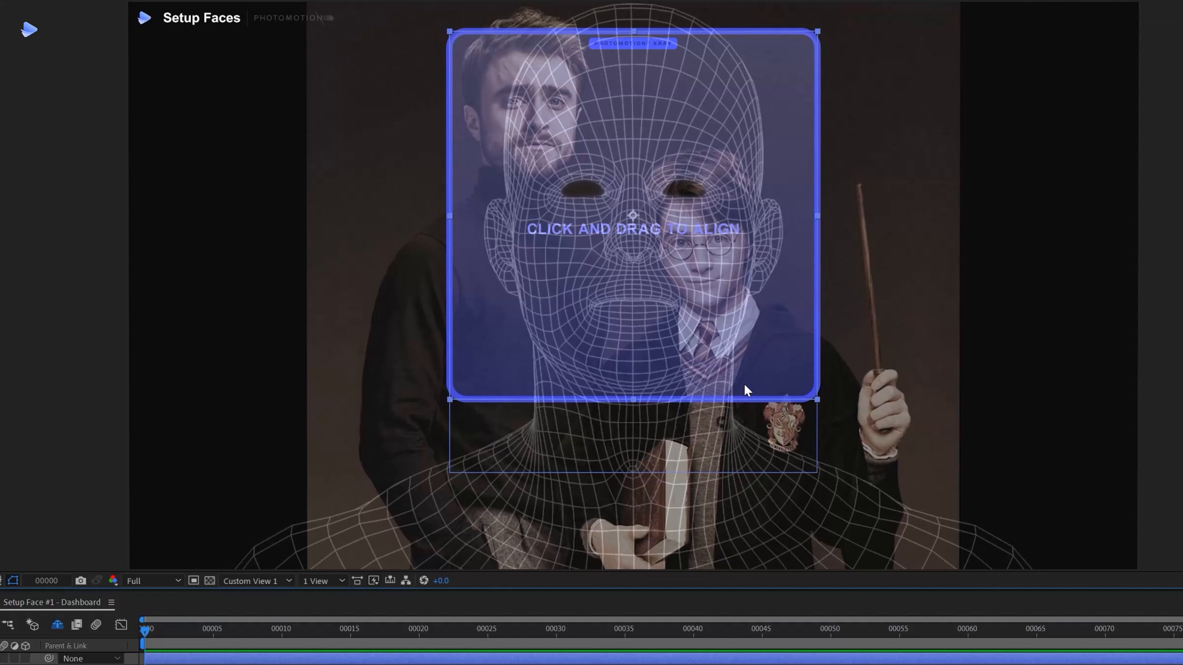
click(707, 328)
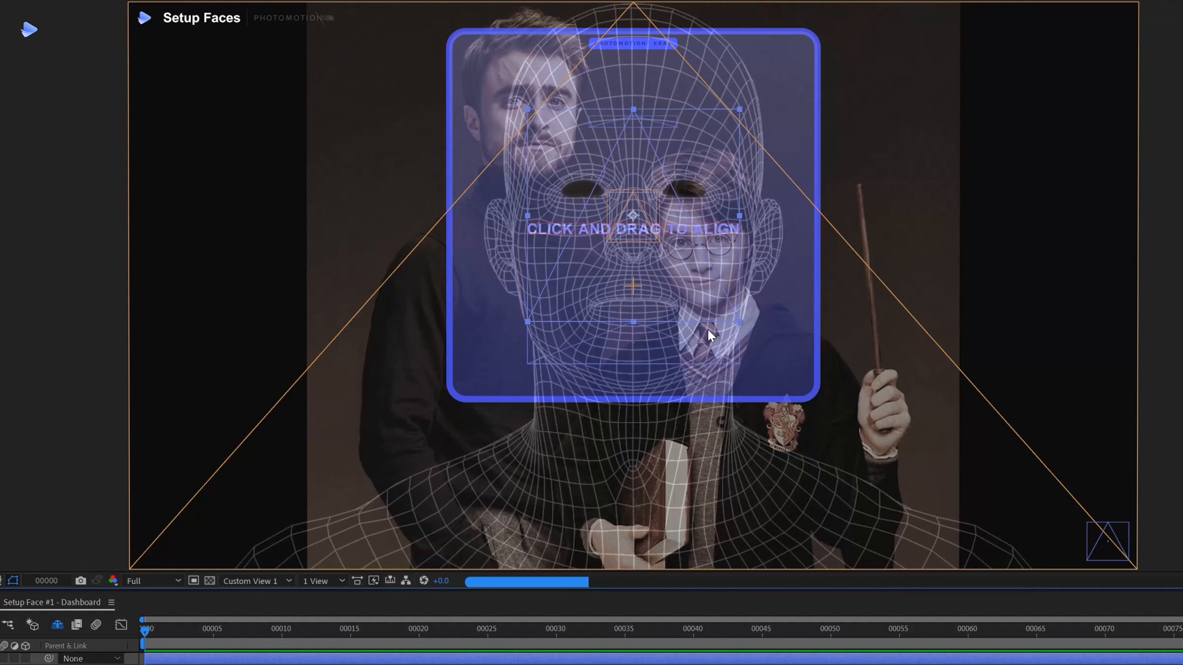
drag(695, 322, 703, 324)
drag(674, 251, 573, 160)
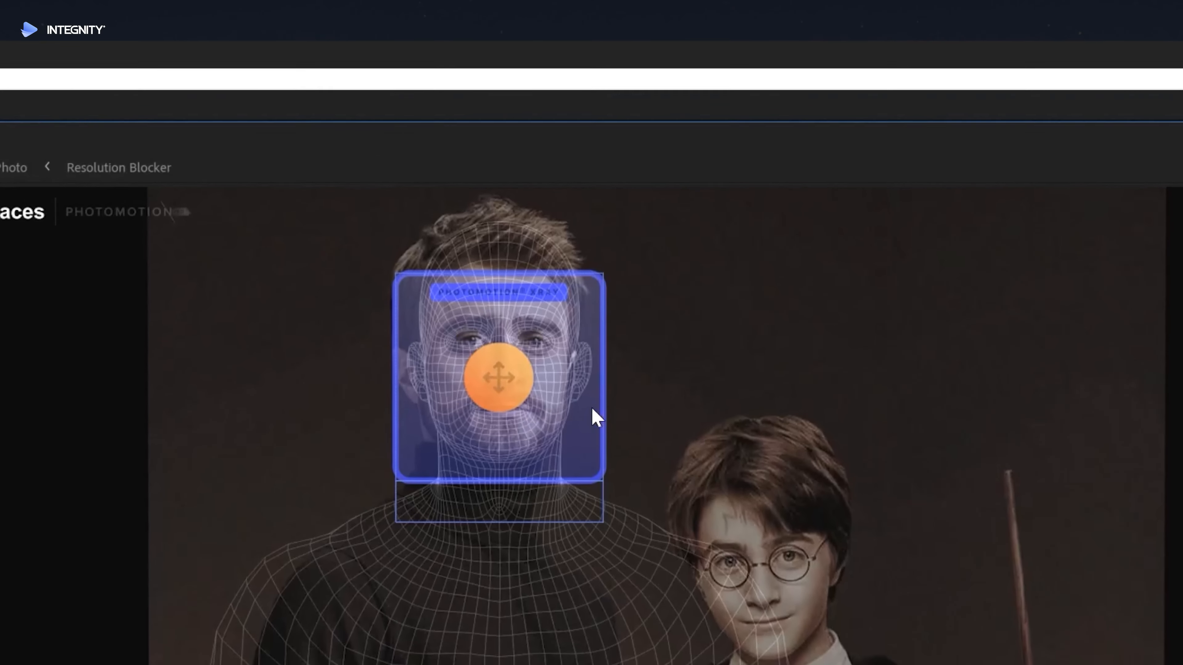
drag(537, 386, 542, 386)
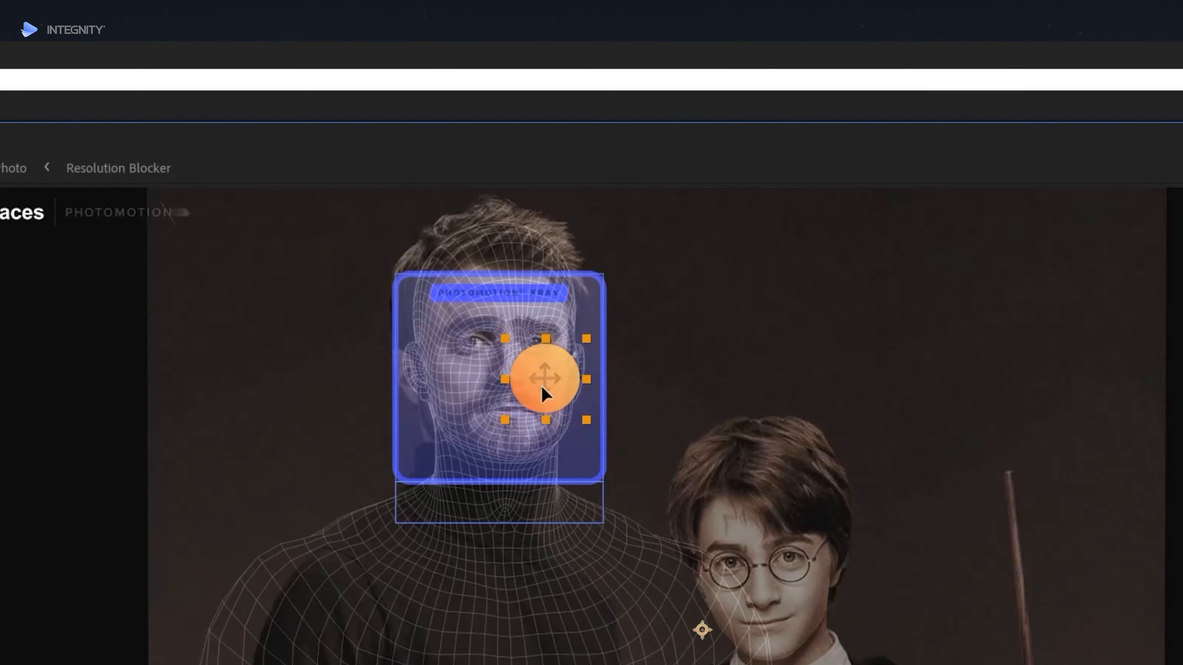
drag(468, 433, 456, 433)
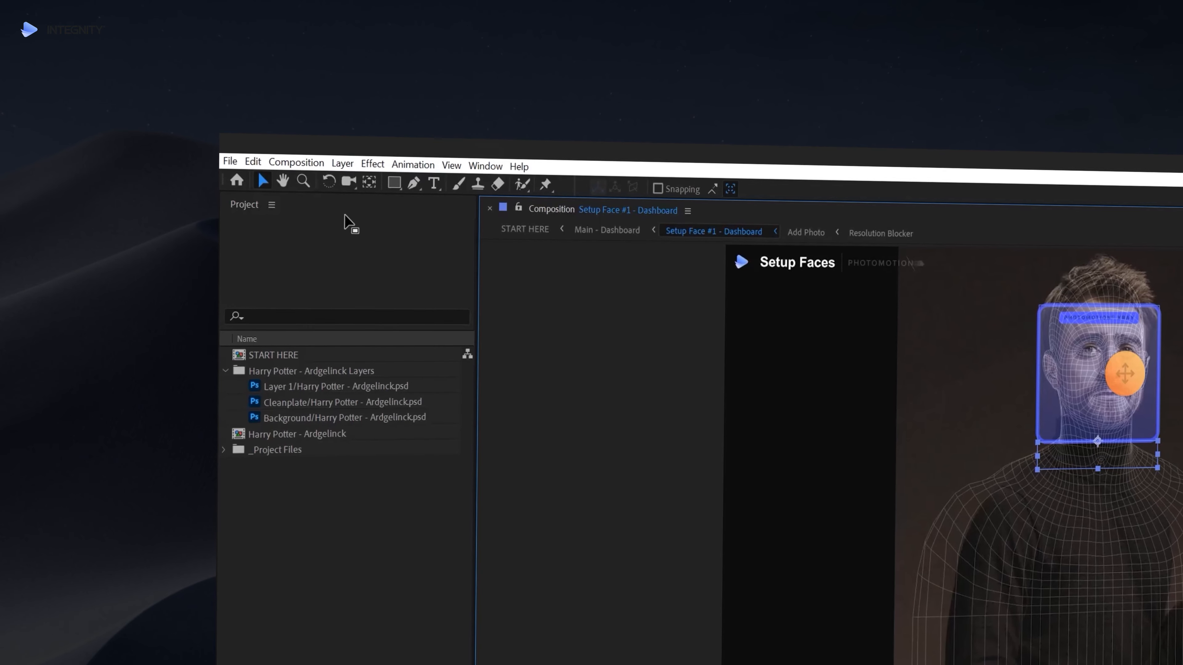
- Show the effect controls of the Shoulders layer and raise the Body Fade to fade out the body mesh
click(485, 166)
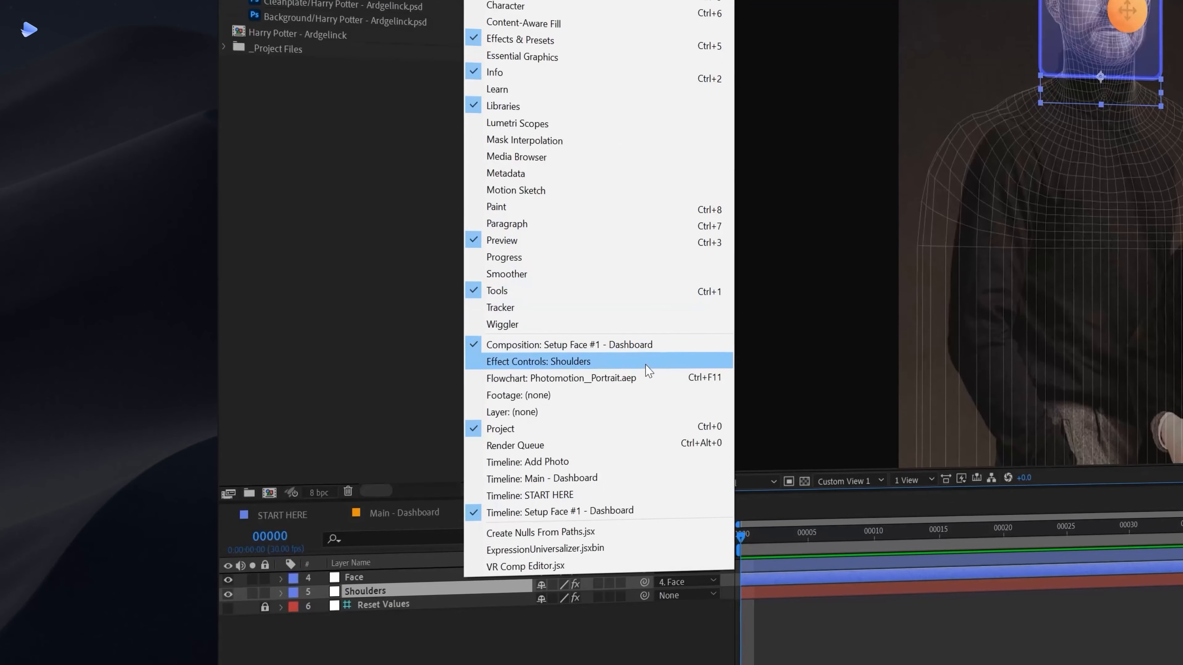
click(645, 361)
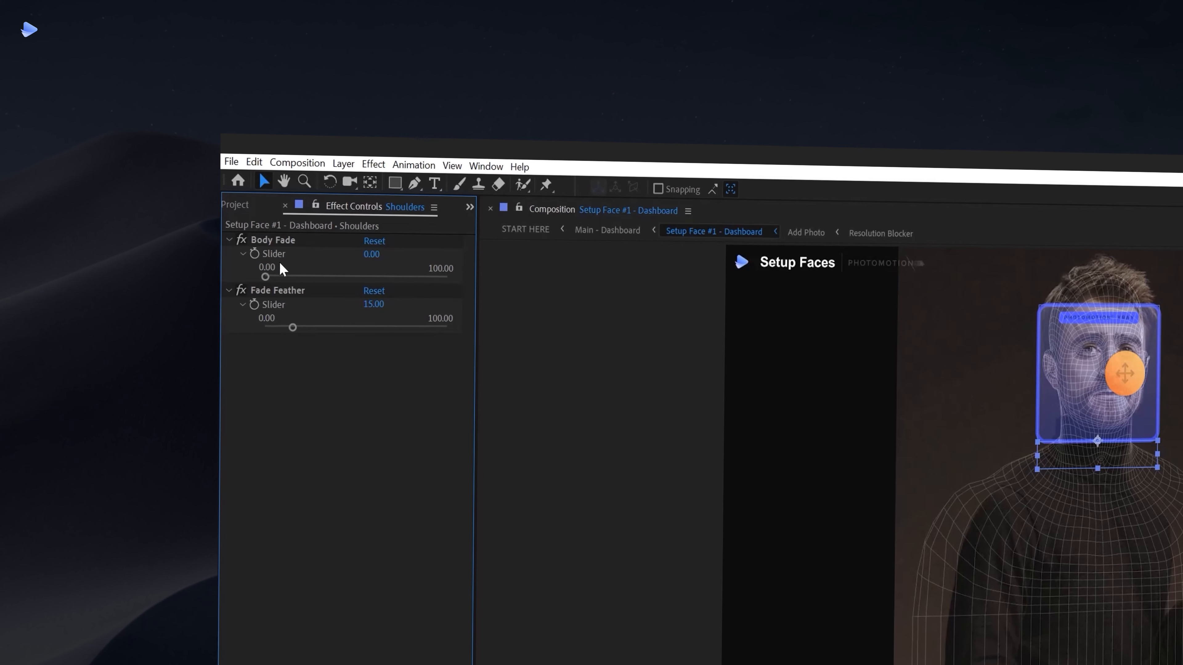
drag(266, 276, 376, 281)
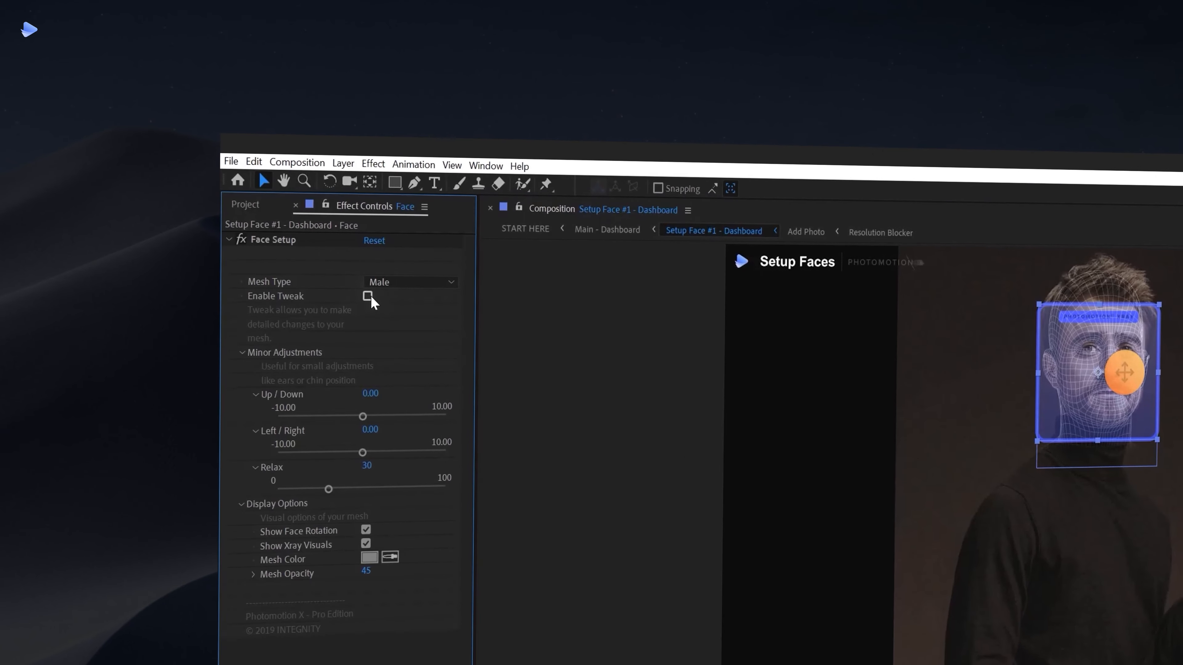
- Enable Tweak in the first face's Face Setup effect and open its Tweak composition
click(368, 297)
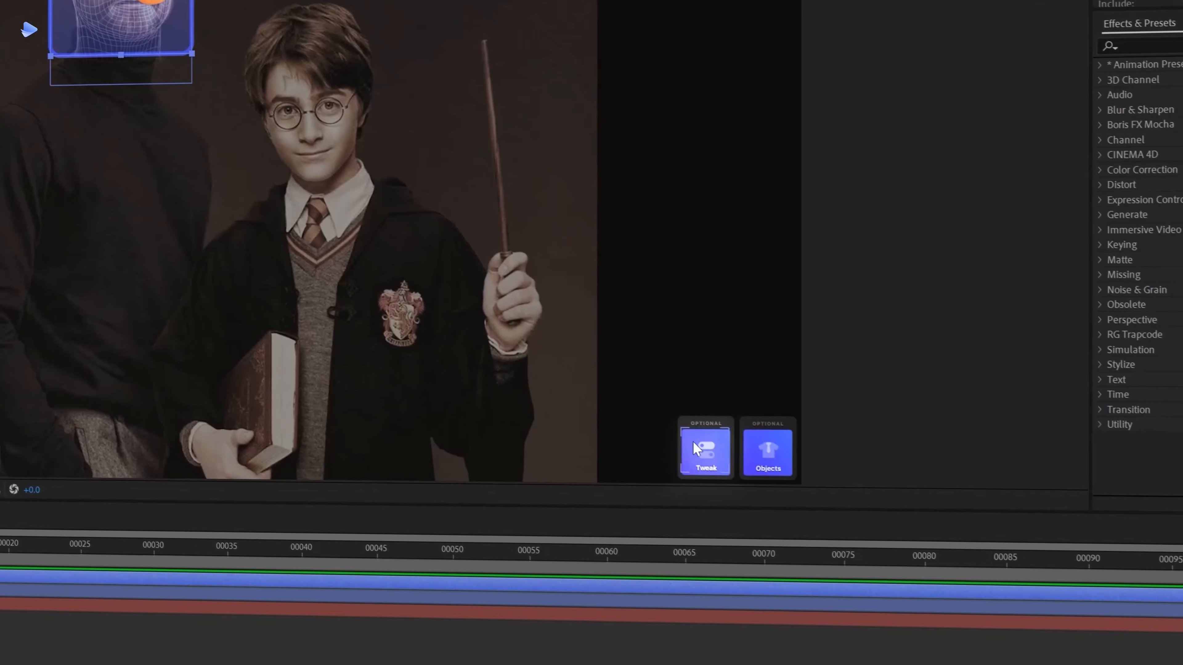
click(715, 454)
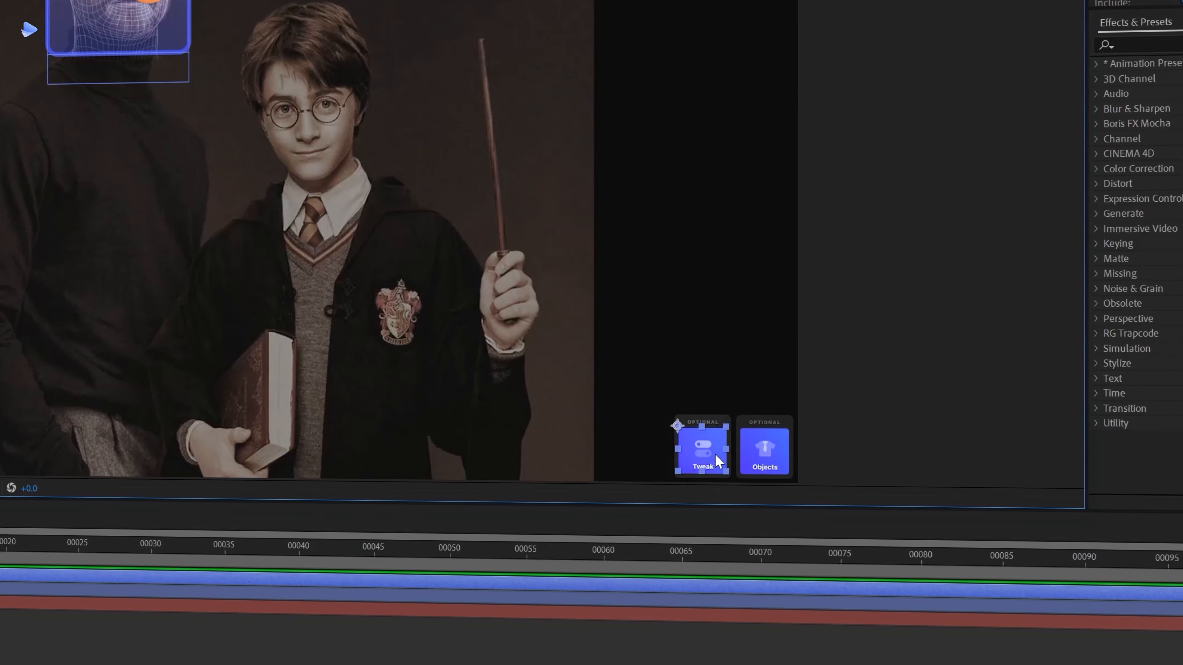
double_click(714, 453)
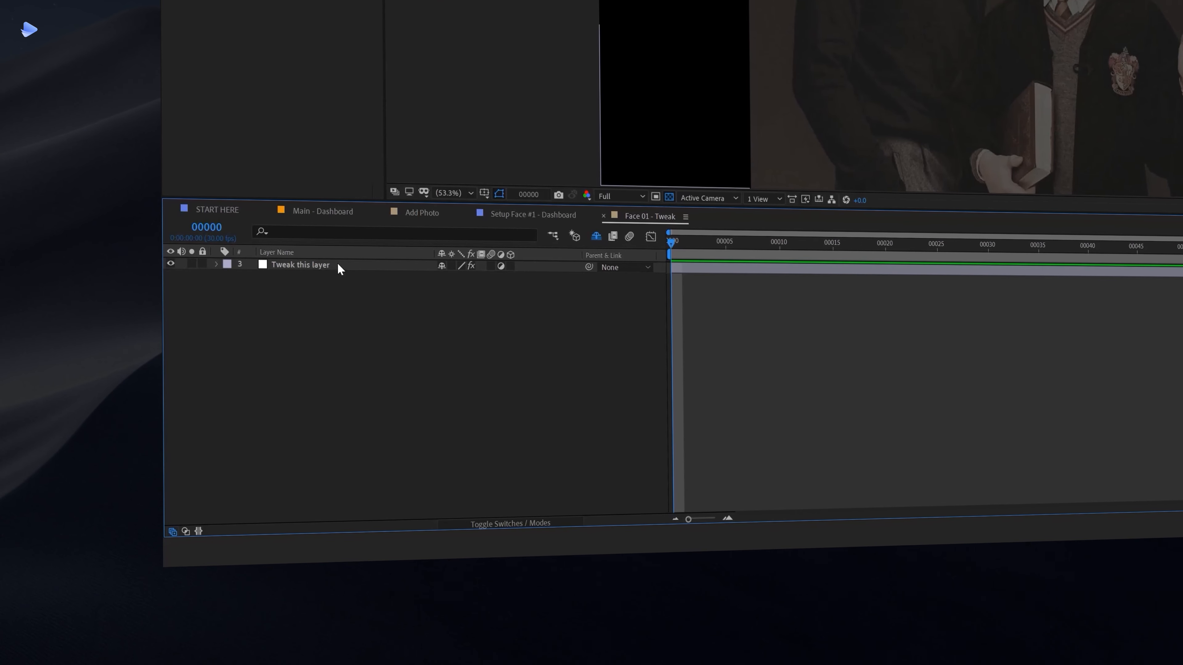
- Refine the first face's mesh over the bearded man's face using Liquify's Warp tool on the Tweak this layer layer
click(337, 262)
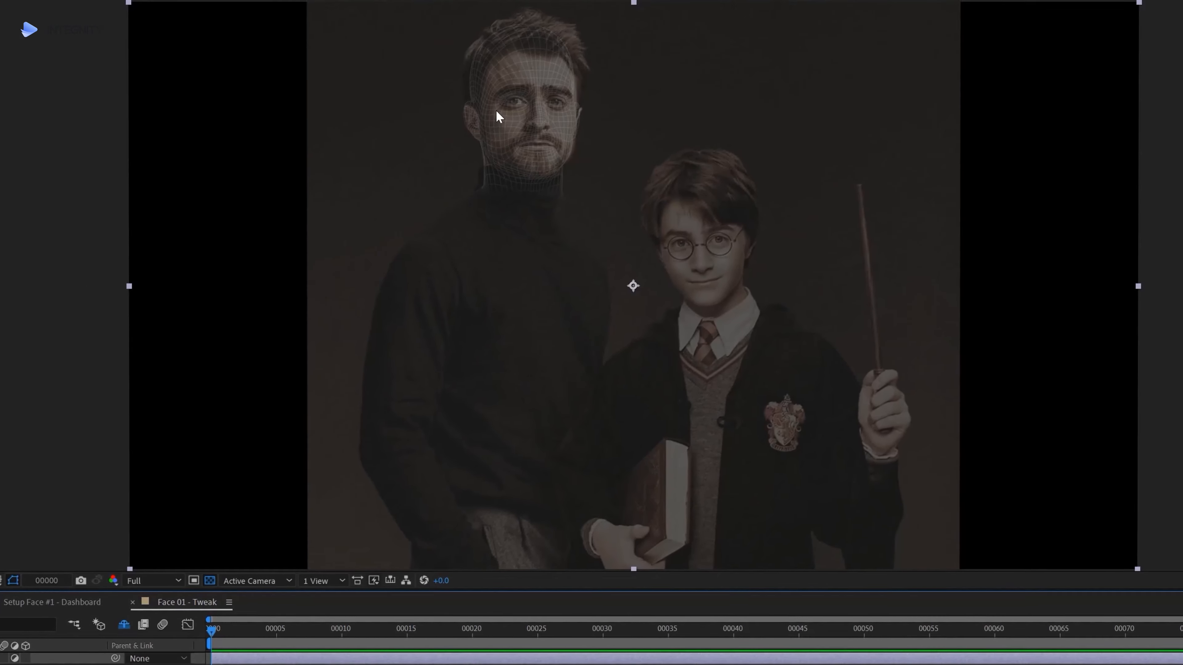
scroll(497, 112, up, 1)
drag(457, 95, 649, 398)
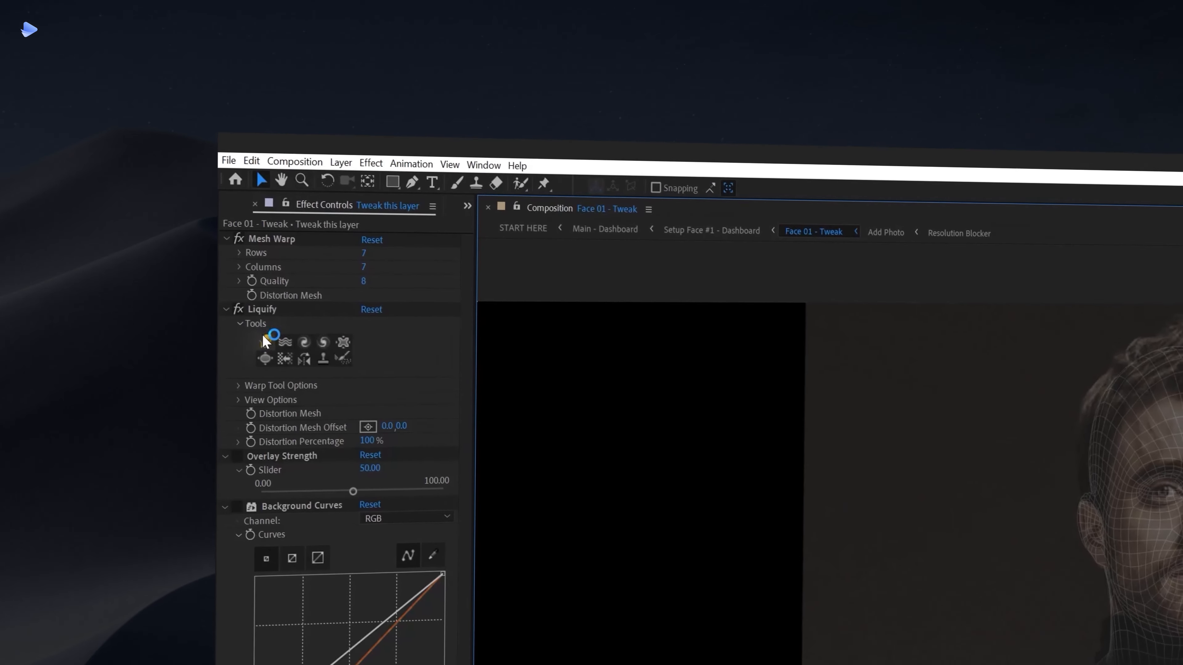
click(266, 340)
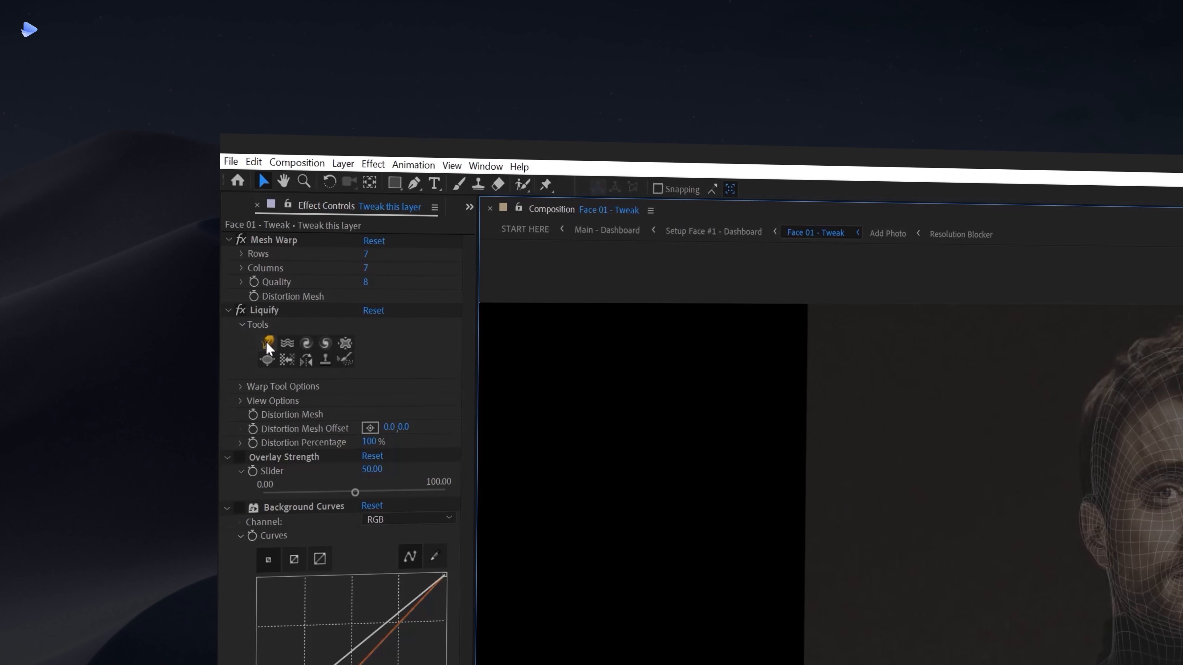
click(265, 311)
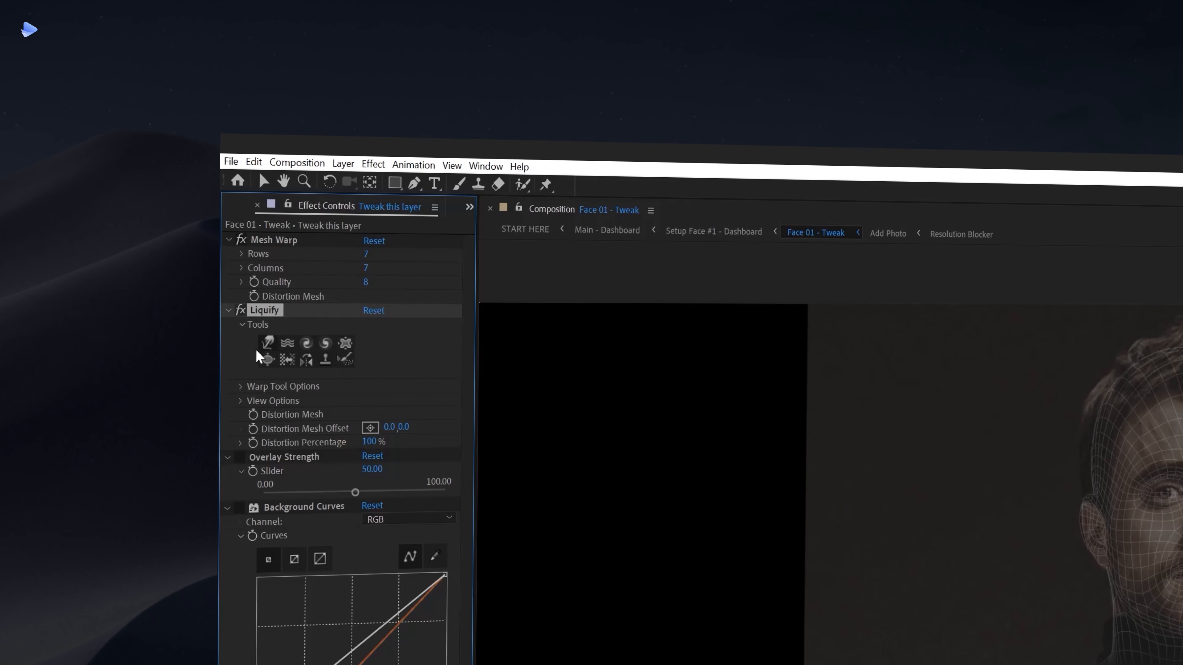
click(243, 386)
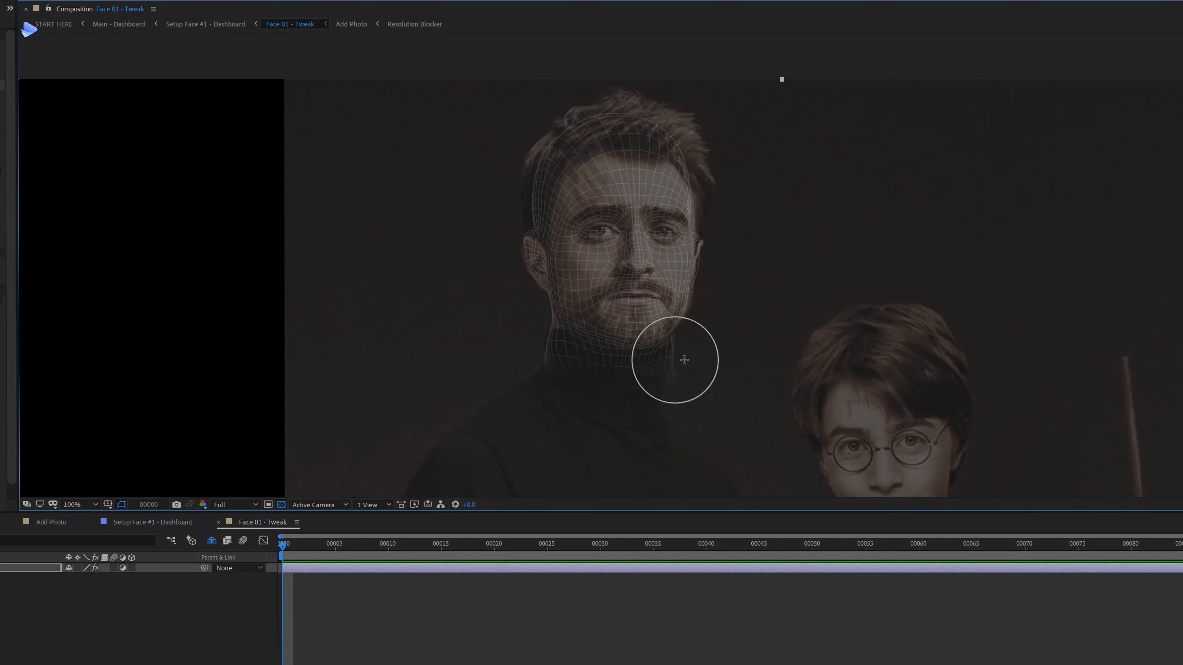
scroll(695, 203, up, 1)
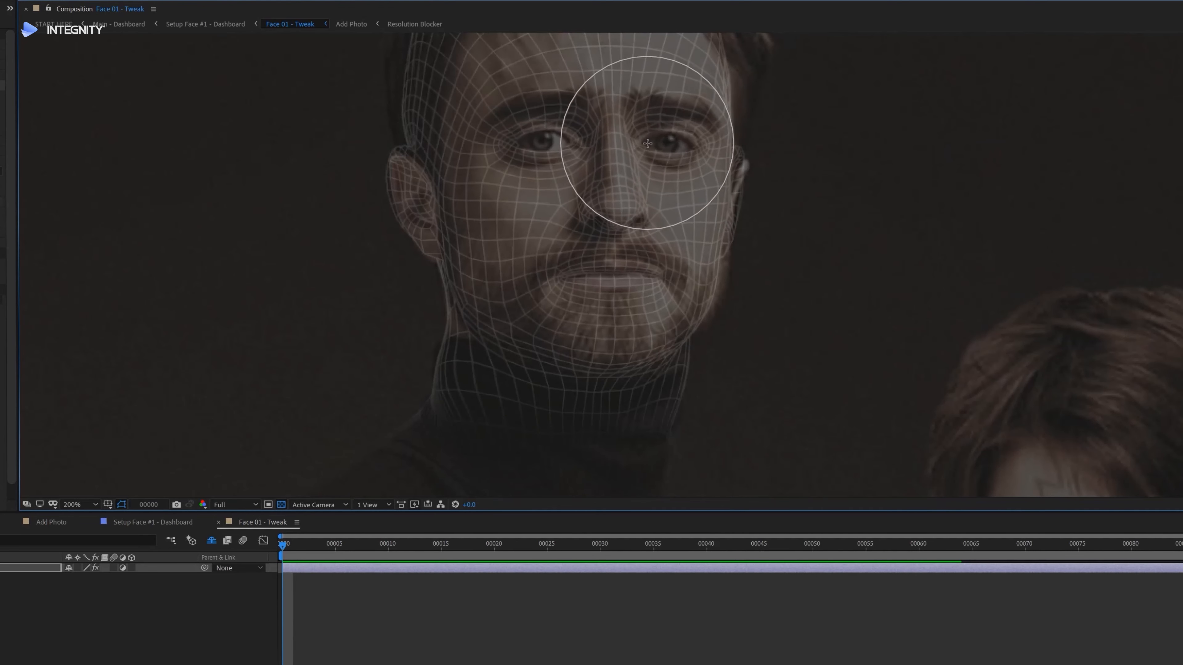
drag(647, 138, 636, 251)
scroll(519, 277, down, 3)
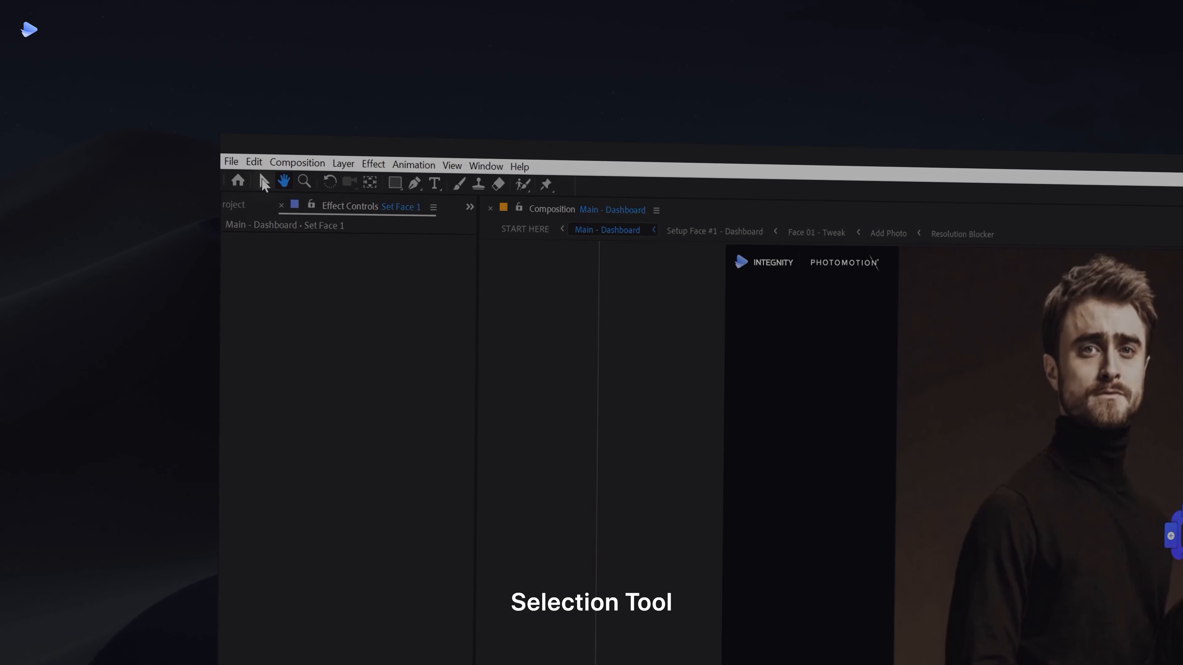
- Switch back to the Selection tool, open the Set Face 2 setup and change its Mesh Type to suit the boy
key(v)
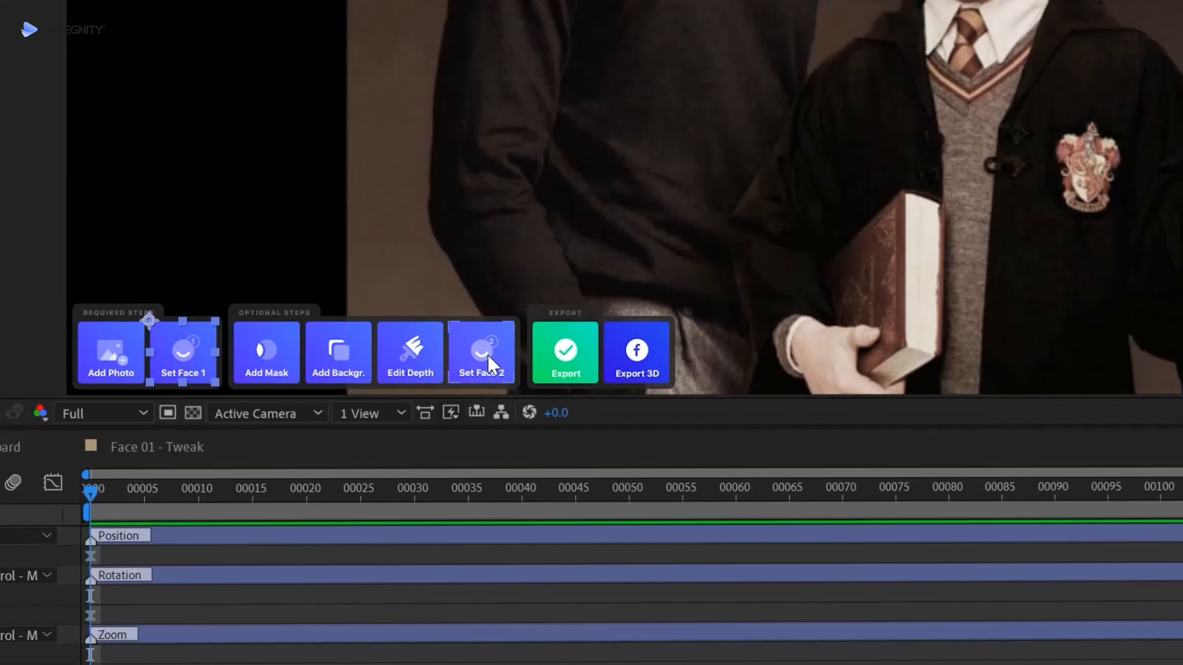
click(489, 364)
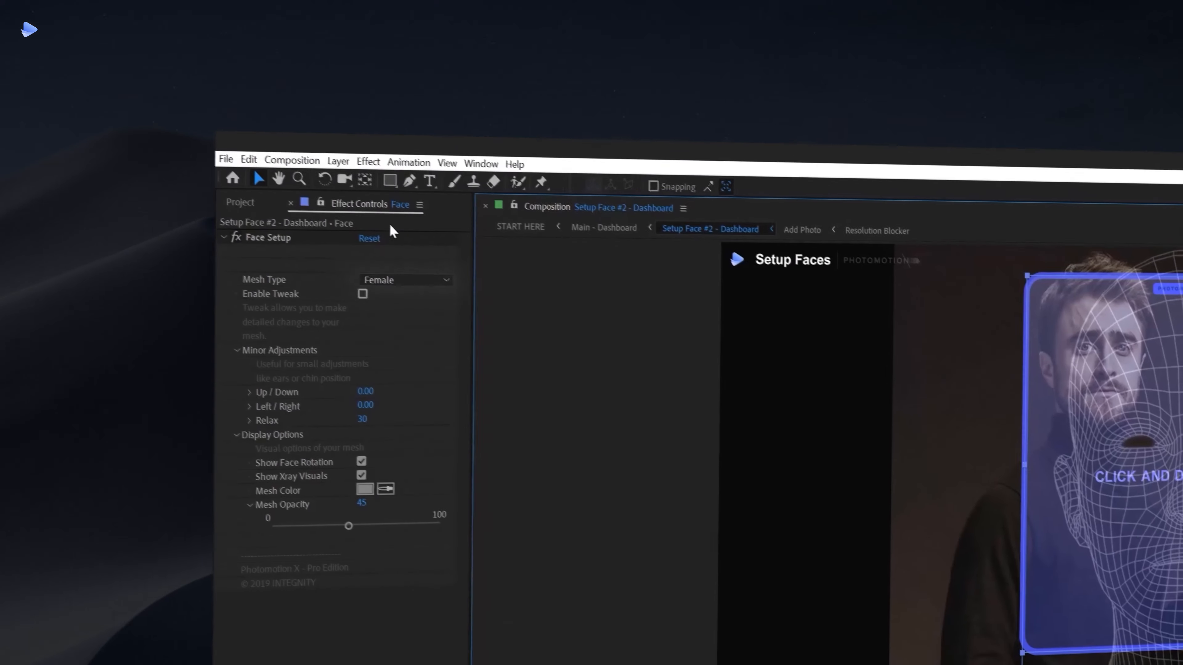
click(433, 285)
click(415, 299)
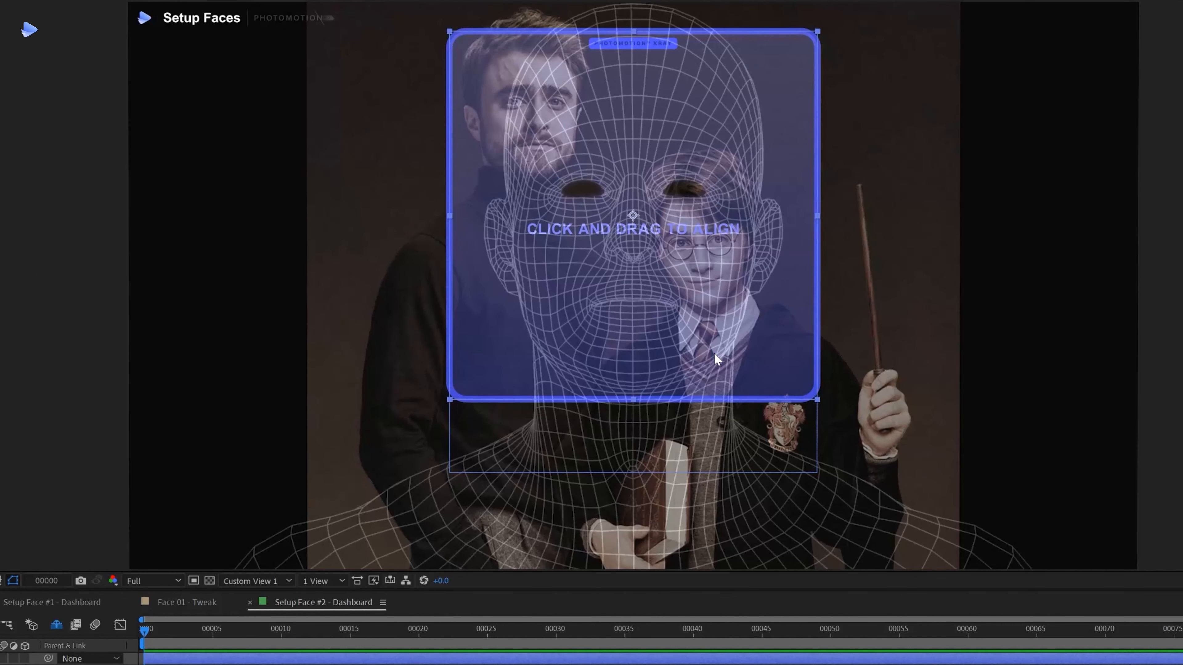
- Fit the second face mesh to the boy's head, matching its size, position, sideways tilt and facing direction
drag(725, 303, 696, 286)
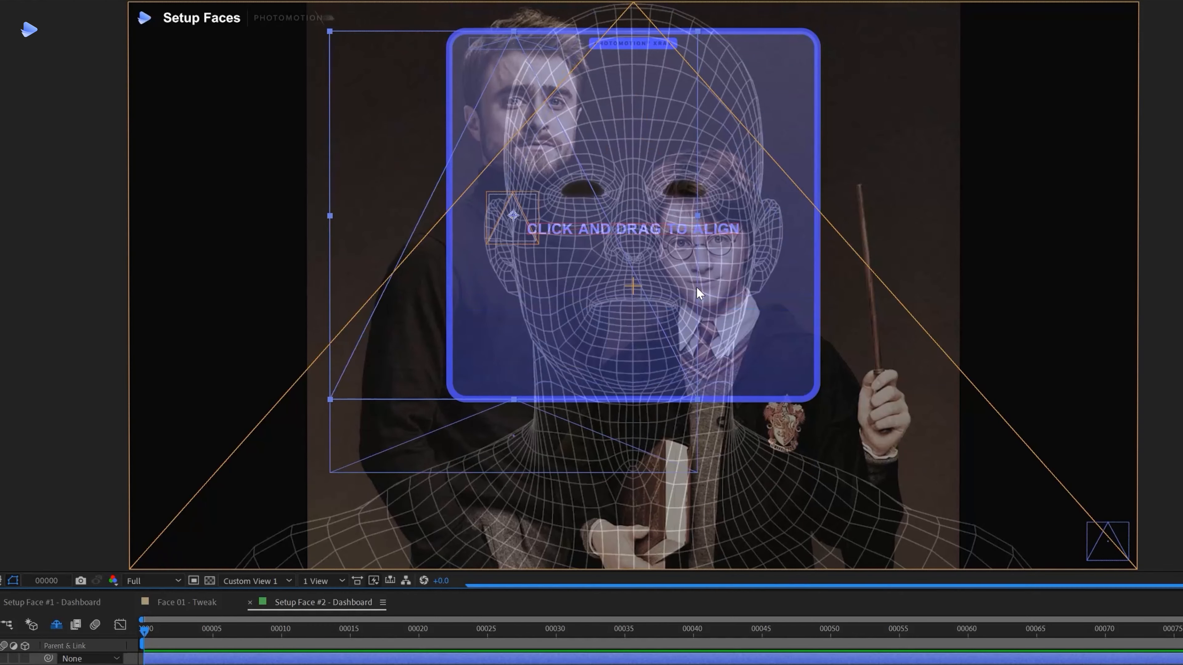
drag(561, 265, 715, 325)
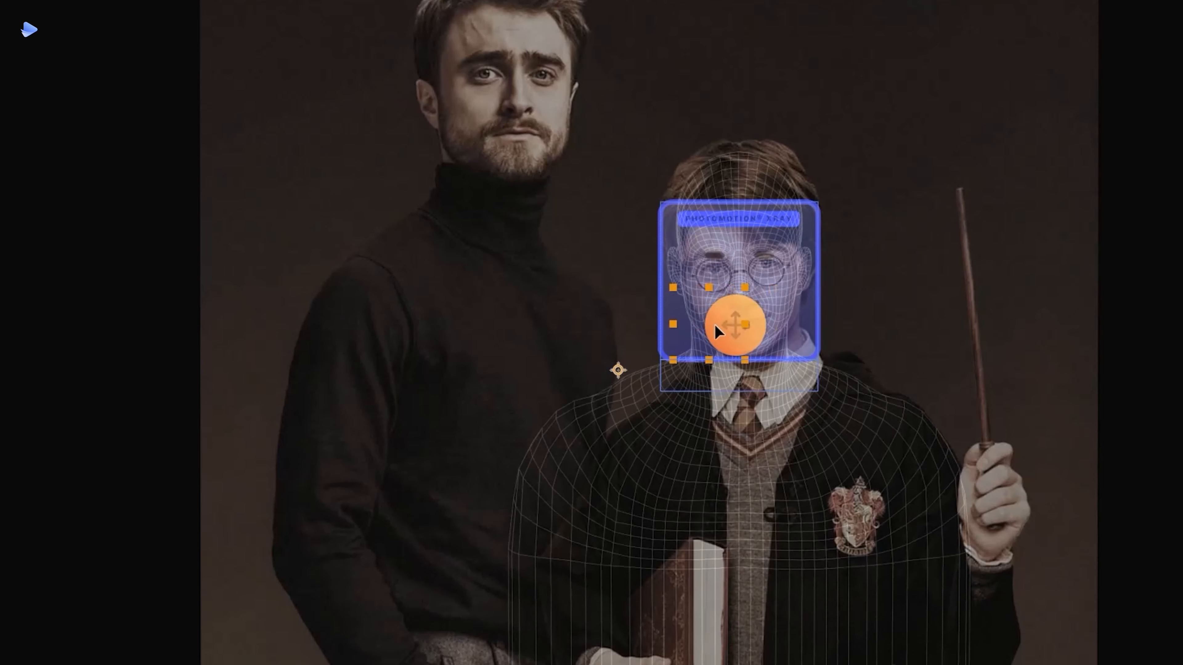
drag(760, 268, 767, 282)
key(w)
drag(822, 212, 812, 203)
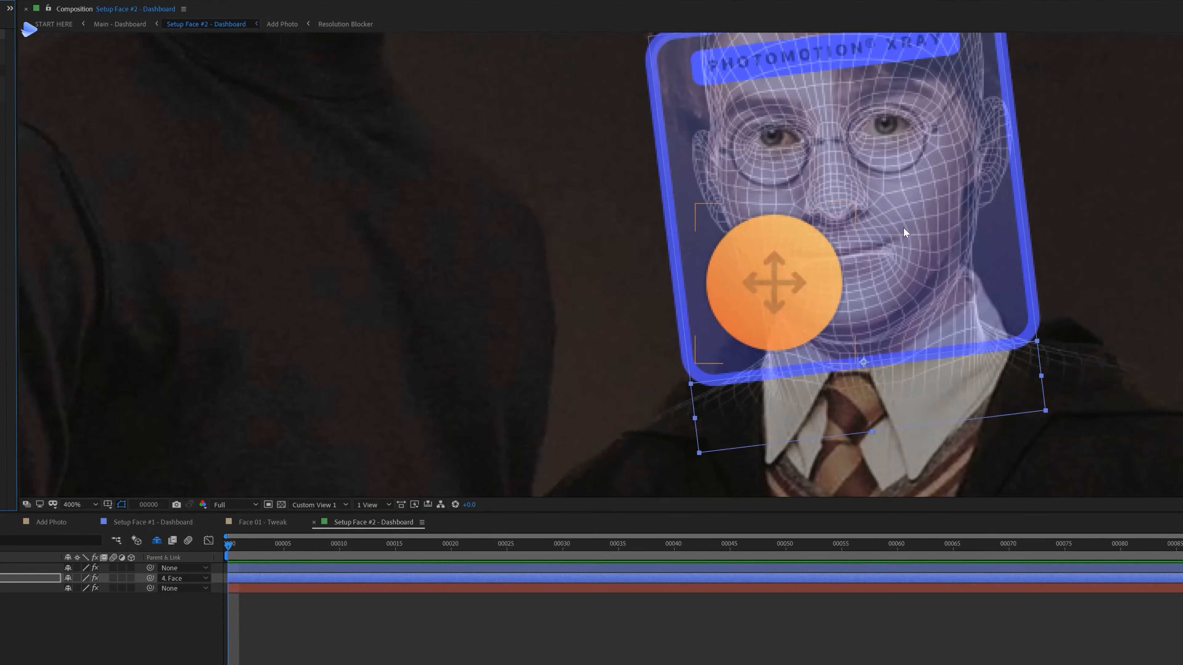
drag(903, 228, 786, 303)
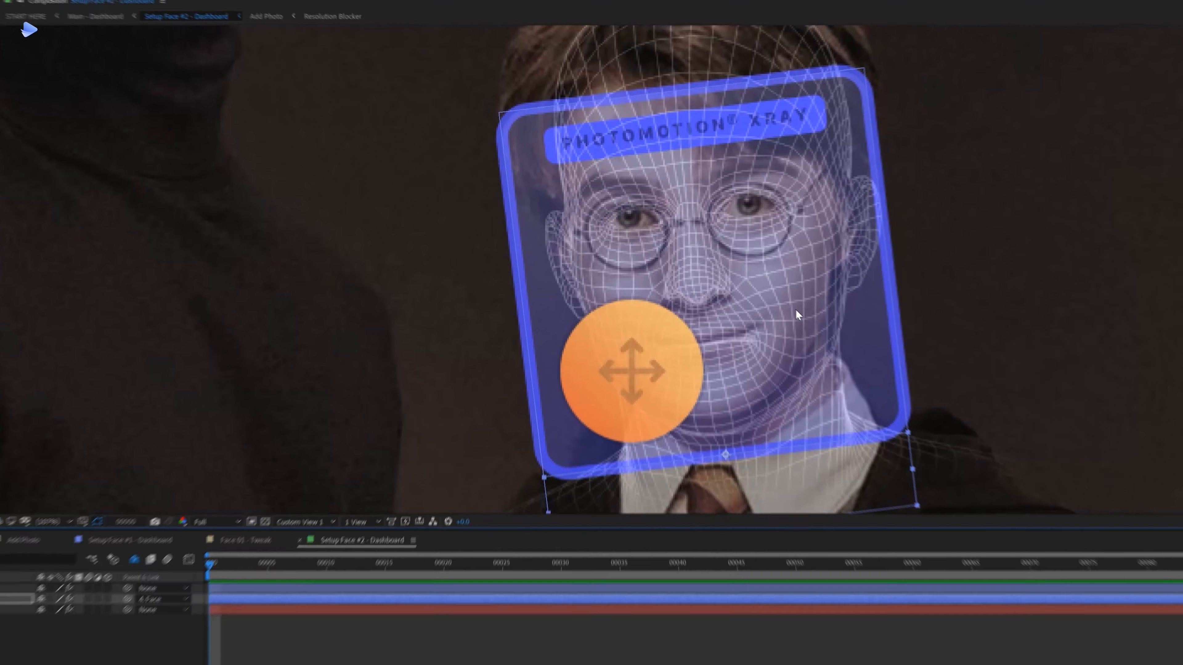
key(shift+slash)
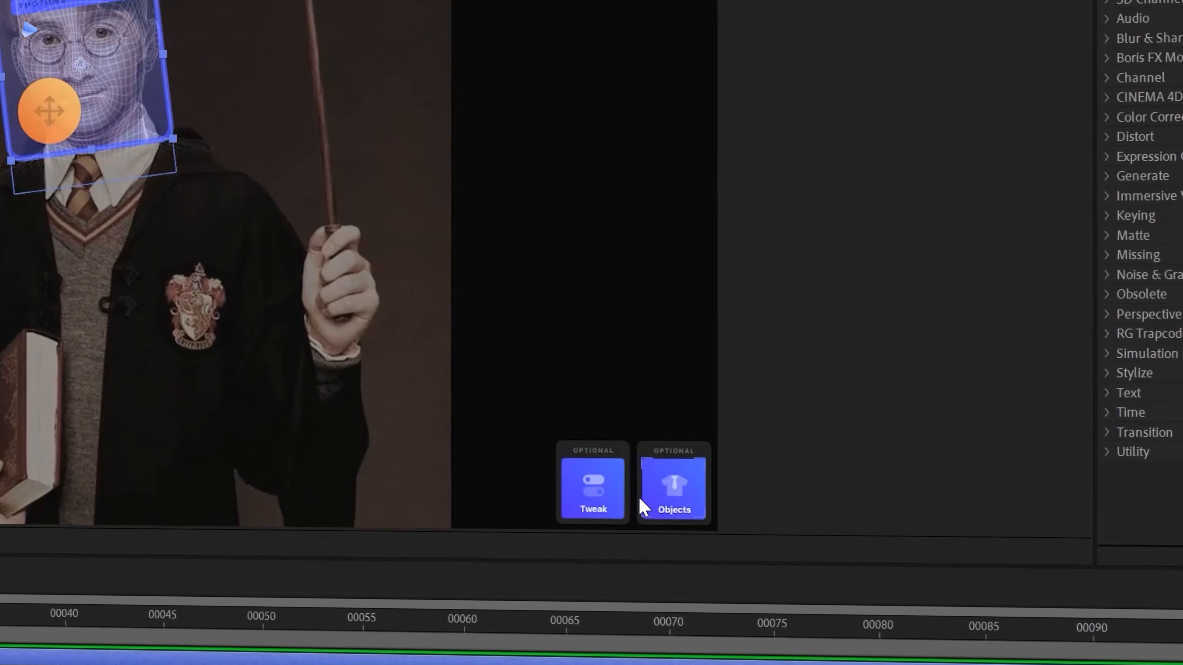
- Open the second face's Tweak composition and refine the mesh around the boy's face with Liquify's Warp tool
click(618, 489)
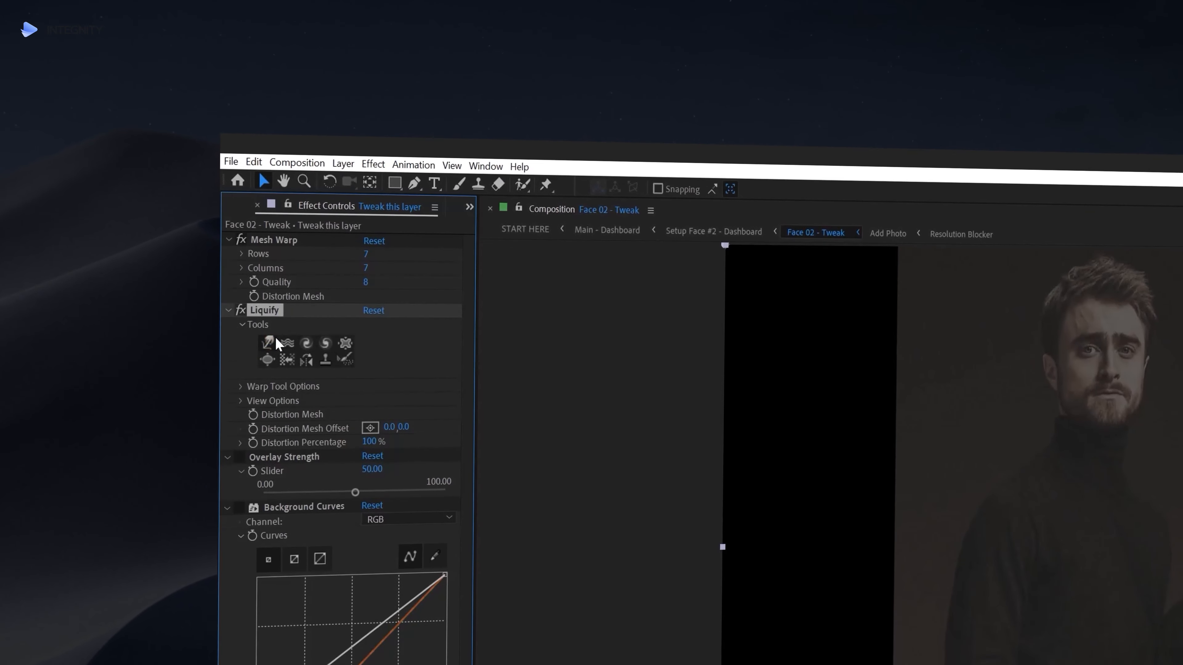
click(242, 387)
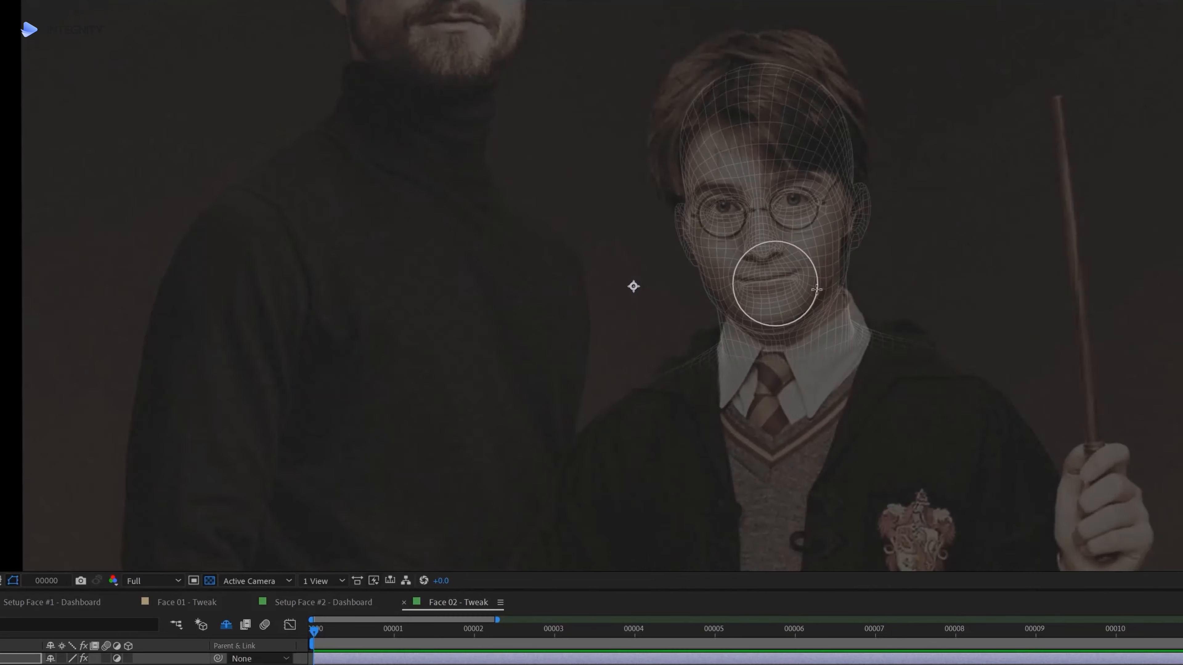
drag(837, 308, 622, 286)
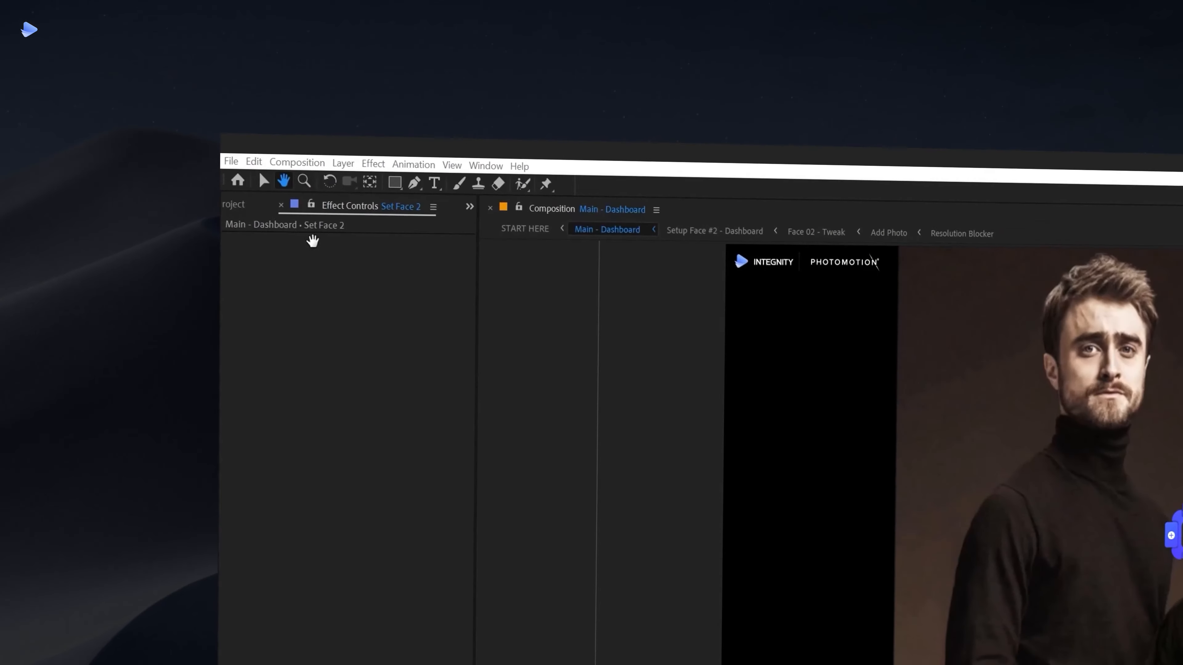
- Switch back to the Selection tool and open the Add Mask step from the main dashboard
key(v)
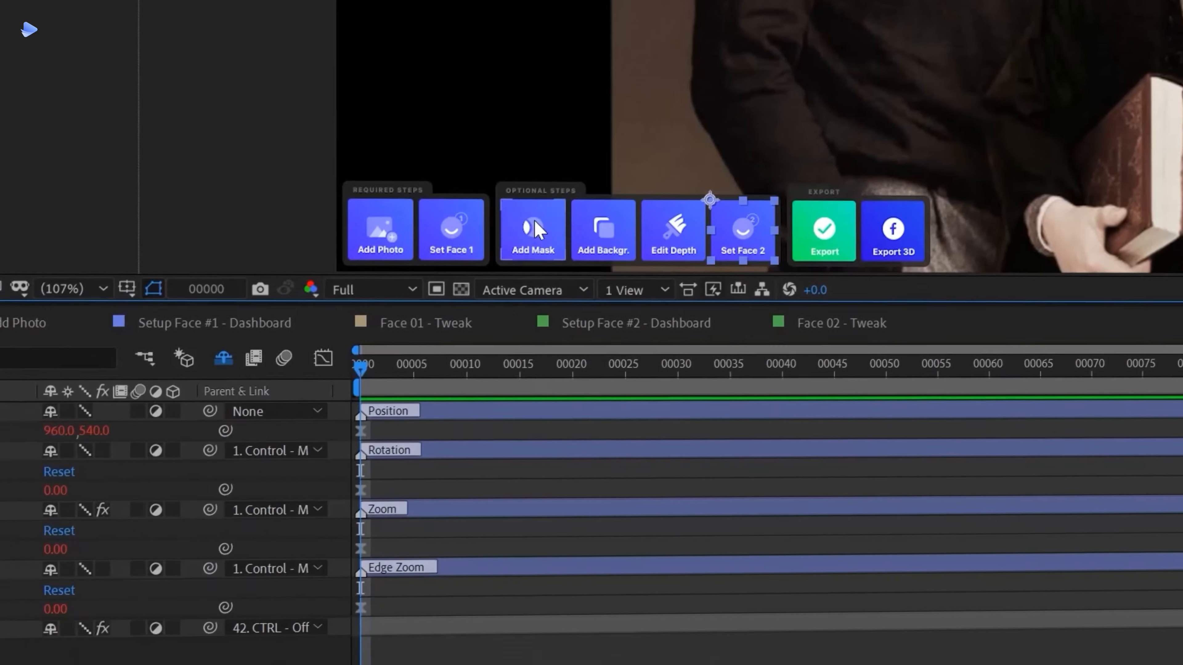
click(535, 228)
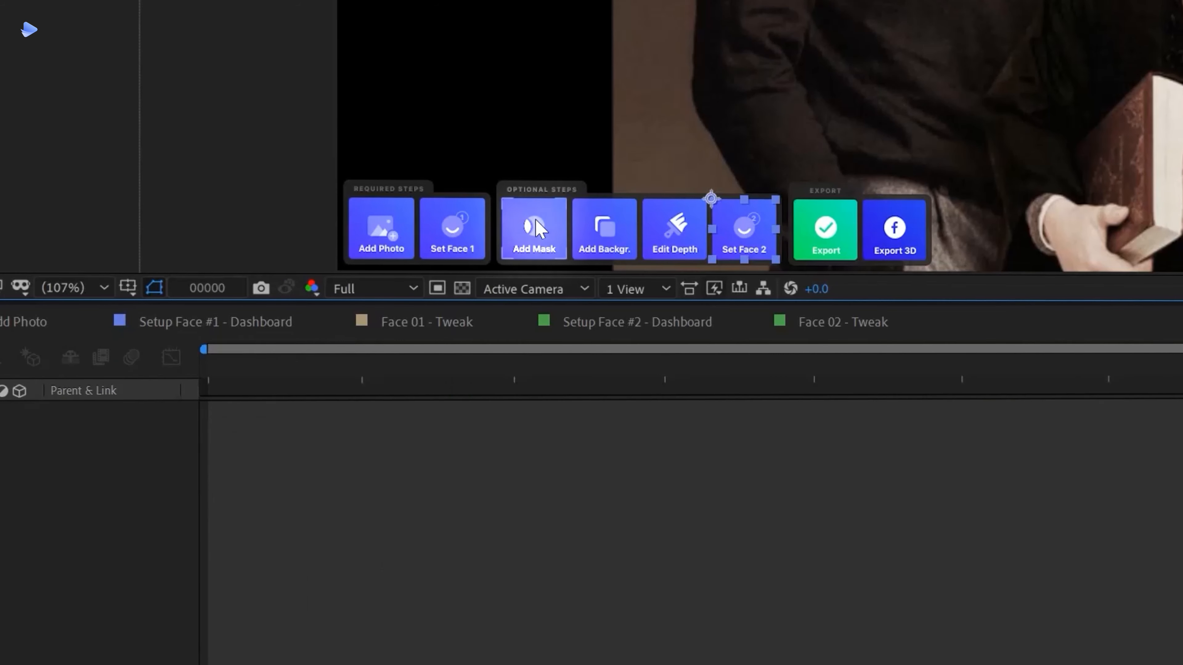
- Import Layer 1 of the Harry Potter - Ardgelinck PSD as the custom mask and parent it to the [SHIFT + PARENT HERE] layer, matching its scale
click(386, 235)
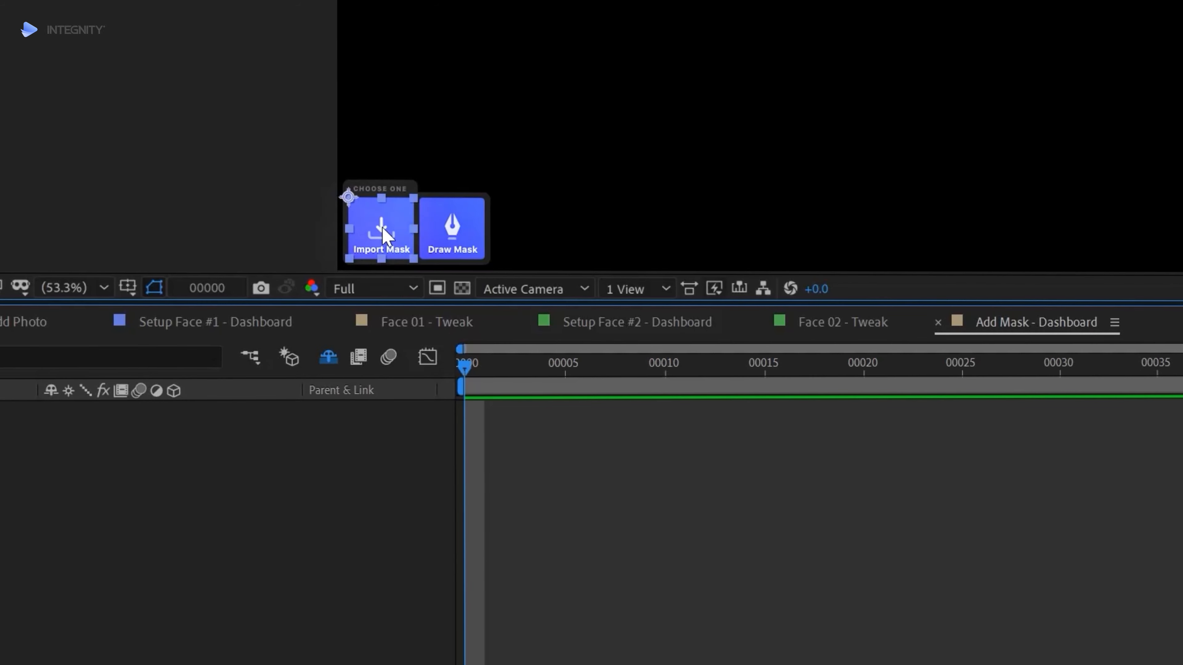
double_click(387, 236)
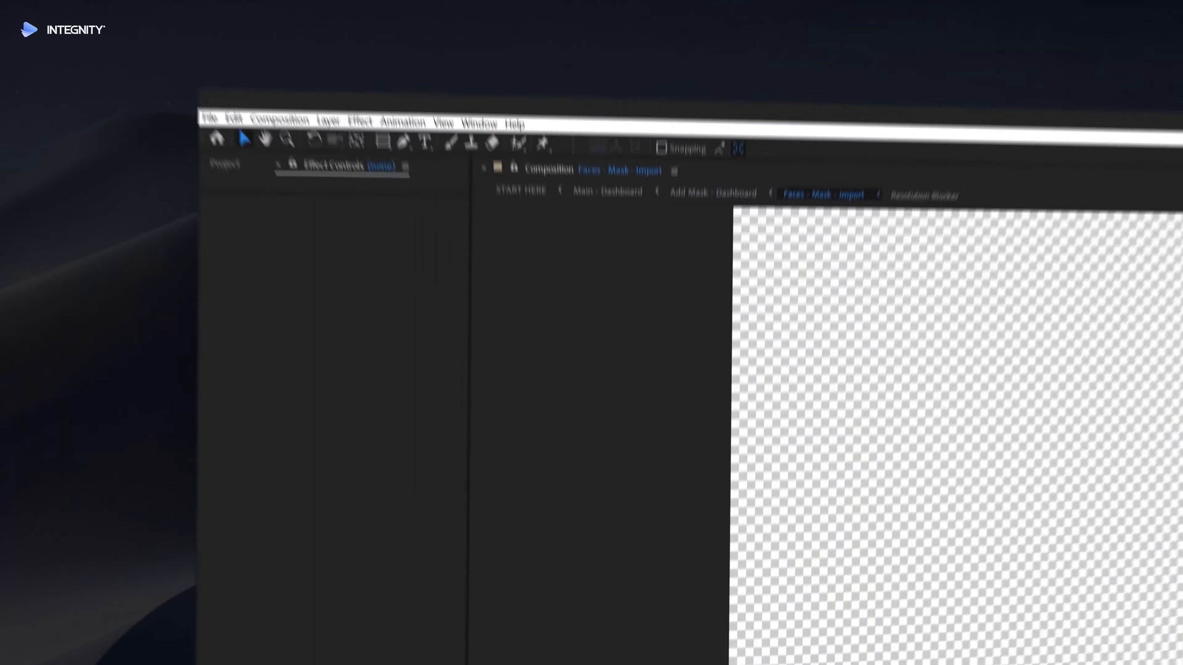
click(246, 205)
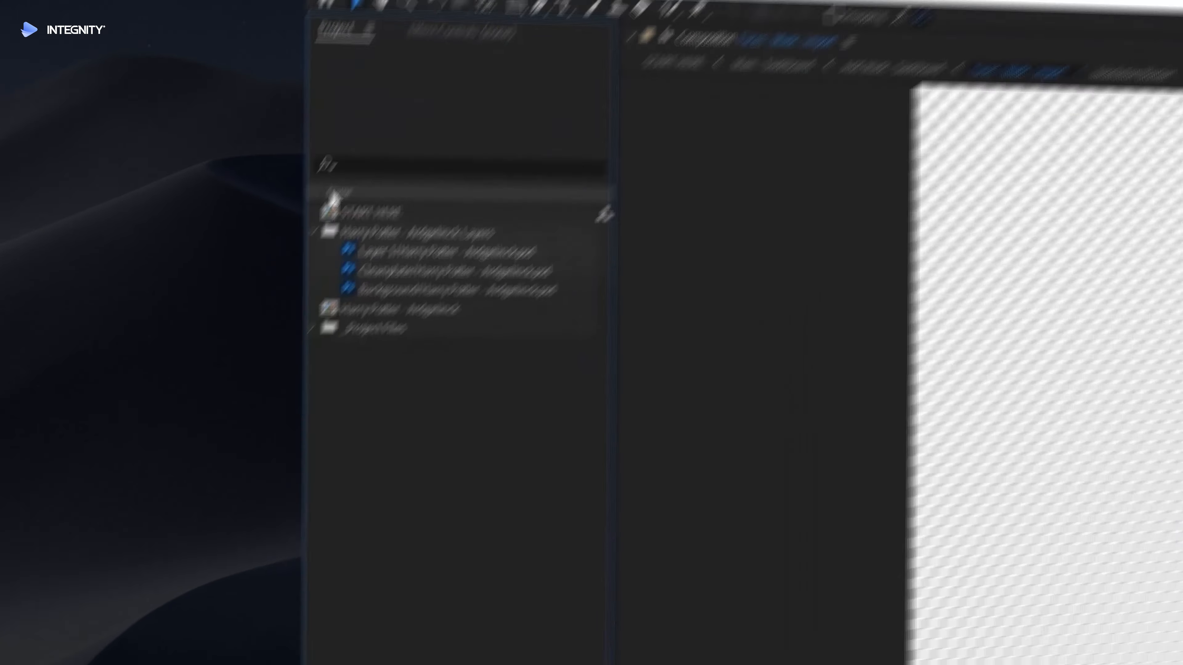
click(345, 383)
drag(434, 199, 506, 348)
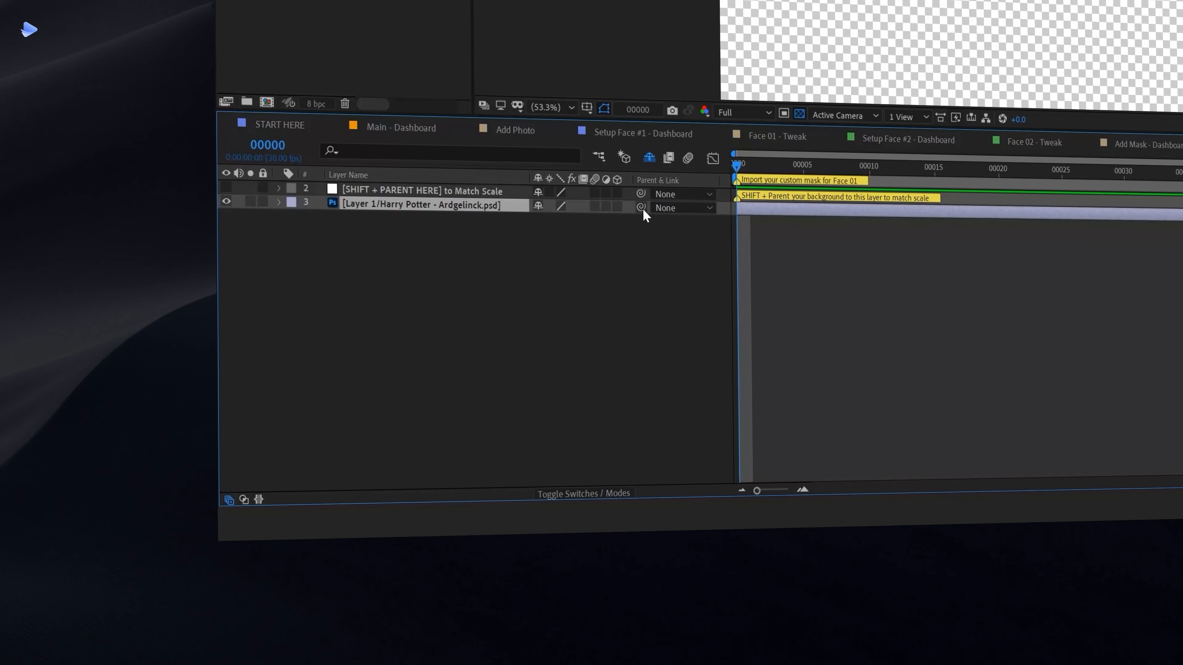
drag(454, 204, 443, 190)
key(shift)
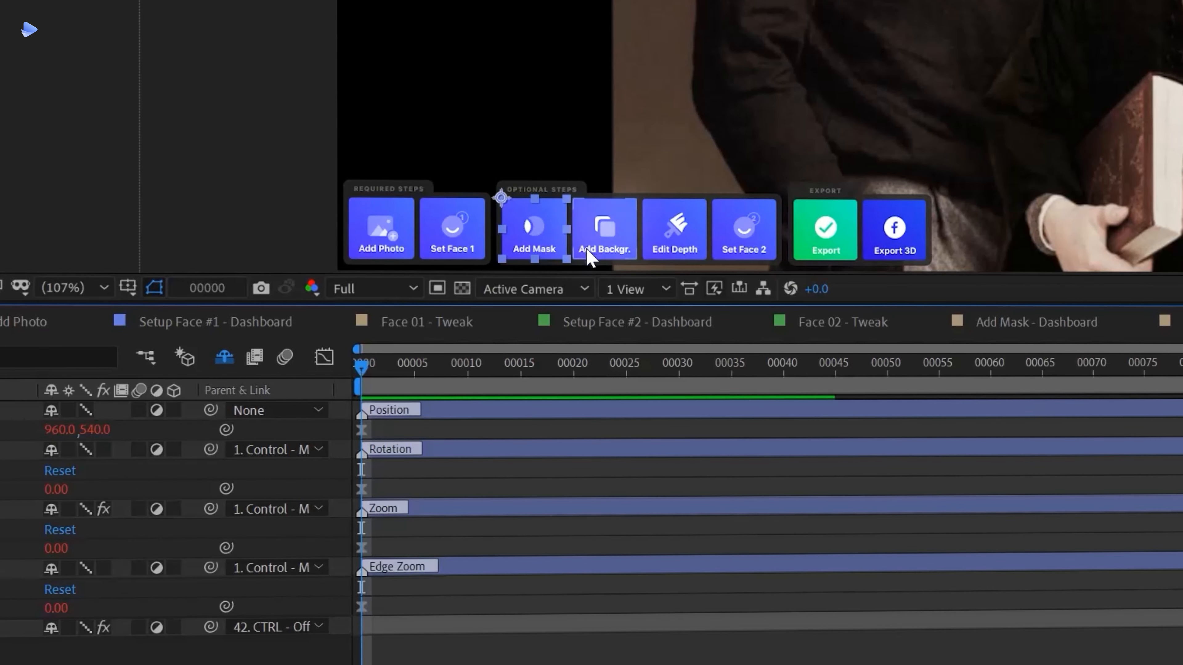
- Open the Add Background composition and bring the HP - Custom Background image from the desktop into it as a layer
click(610, 238)
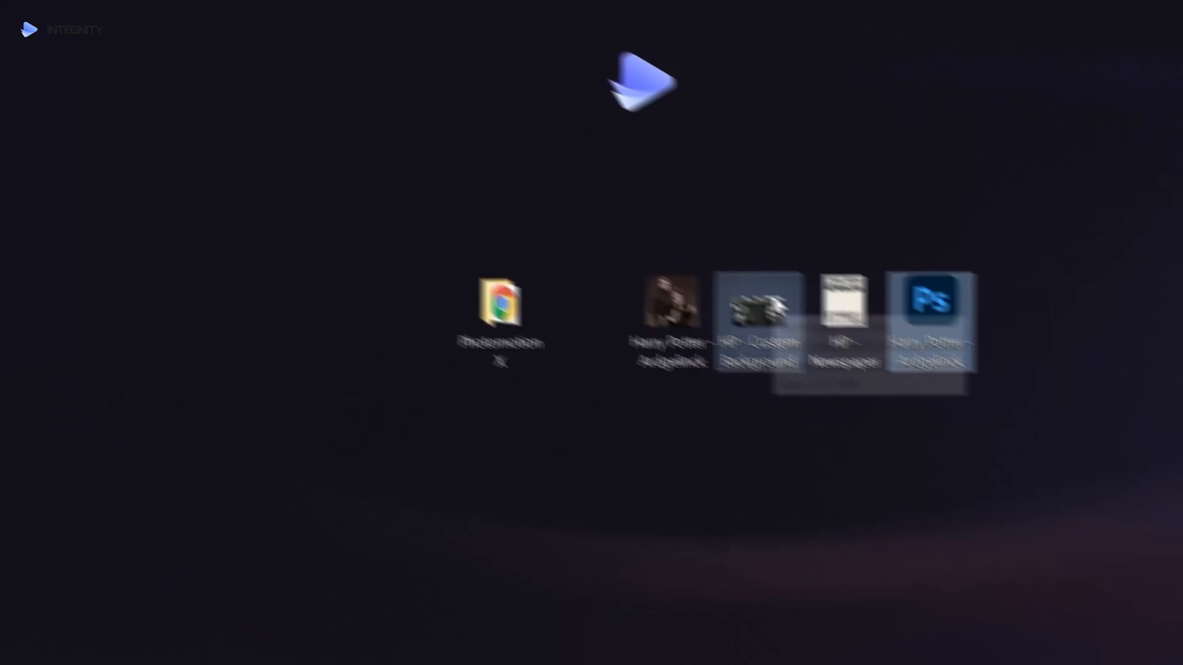
click(698, 324)
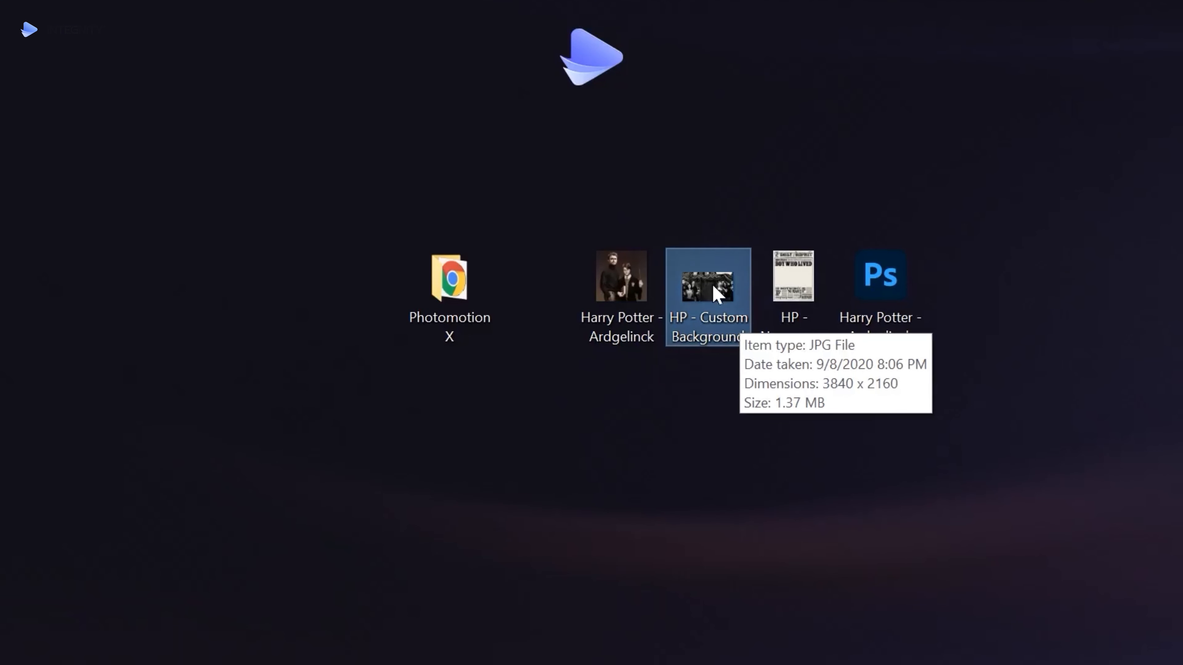
drag(718, 293, 502, 422)
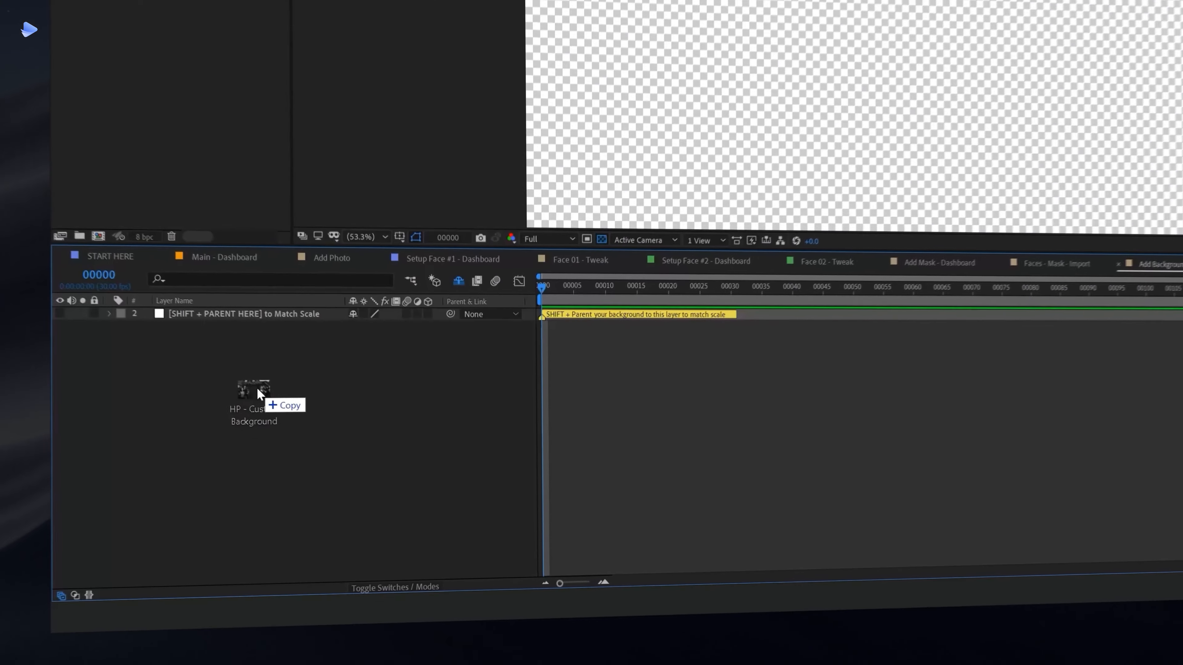
drag(258, 388, 262, 395)
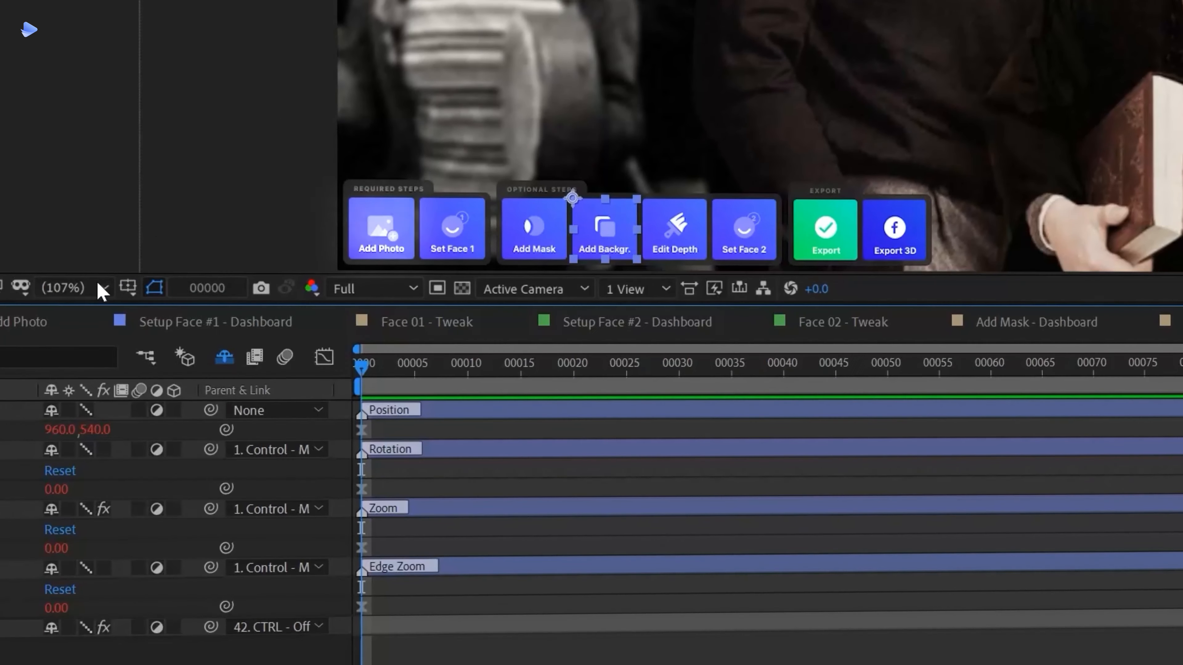
- Return to the Add Photo composition and apply the Hue/Saturation effect to the Background/Harry Potter - Ardgelinck.psd layer
click(25, 324)
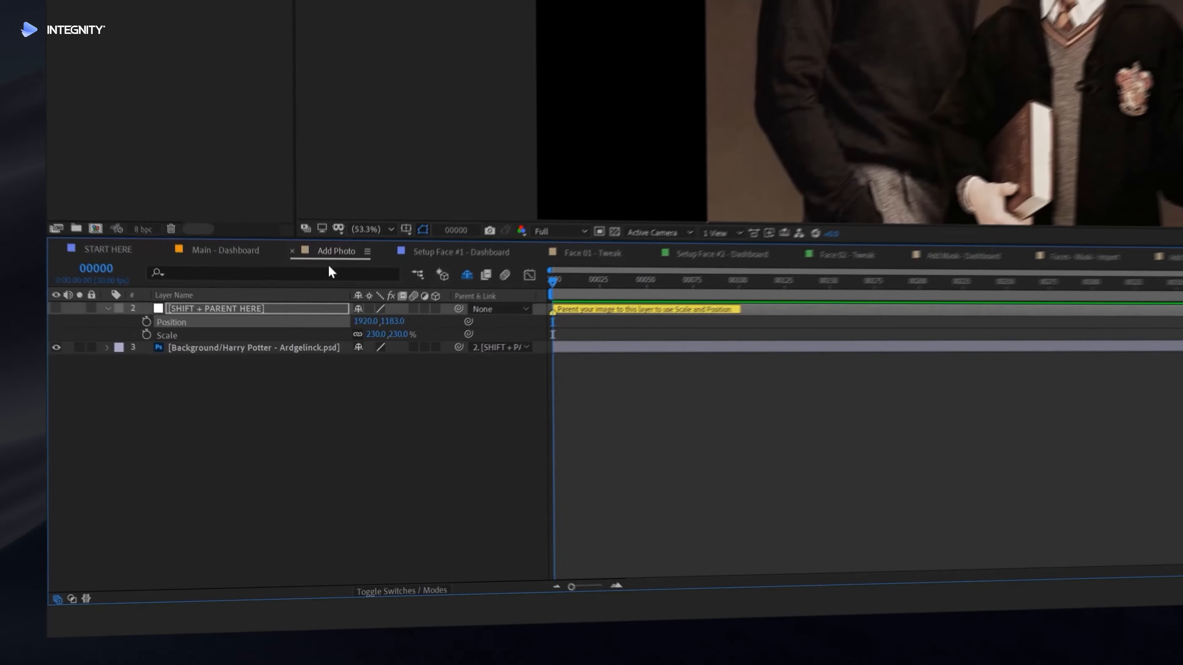
click(268, 354)
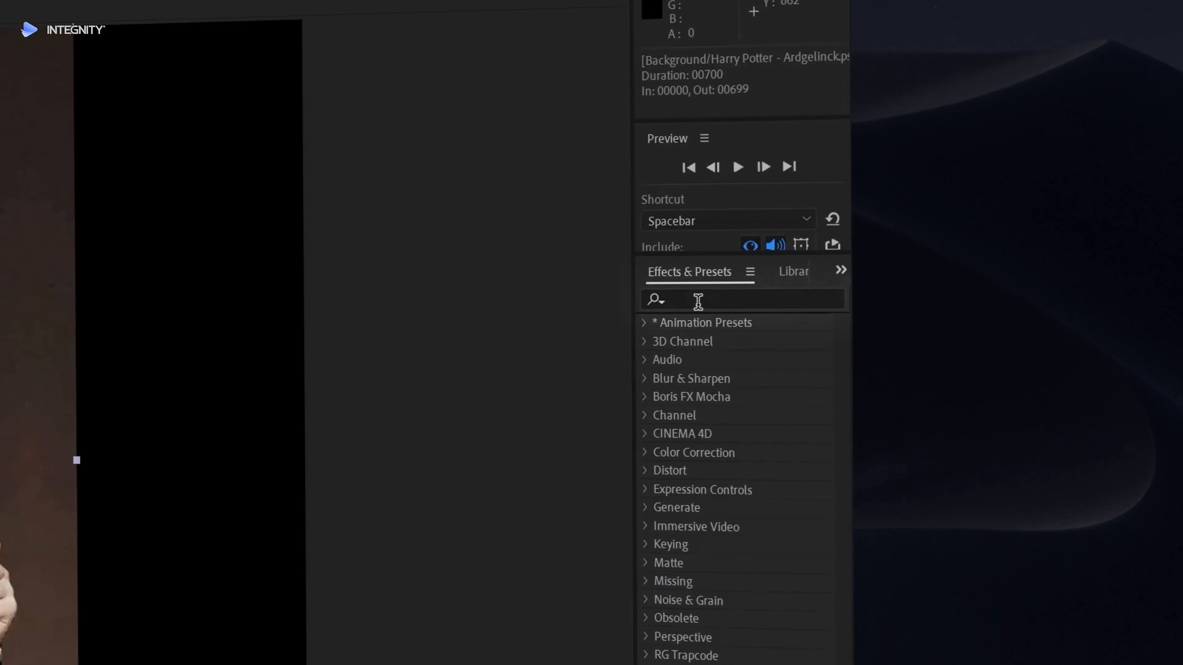
click(697, 301)
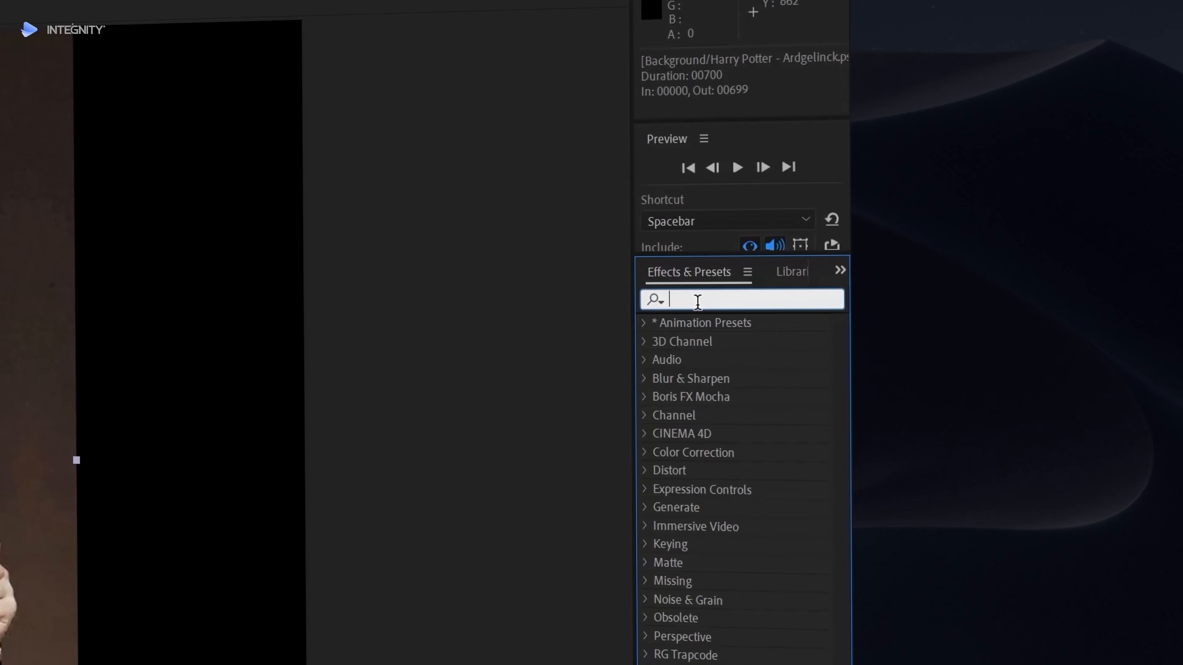
text(saturation)
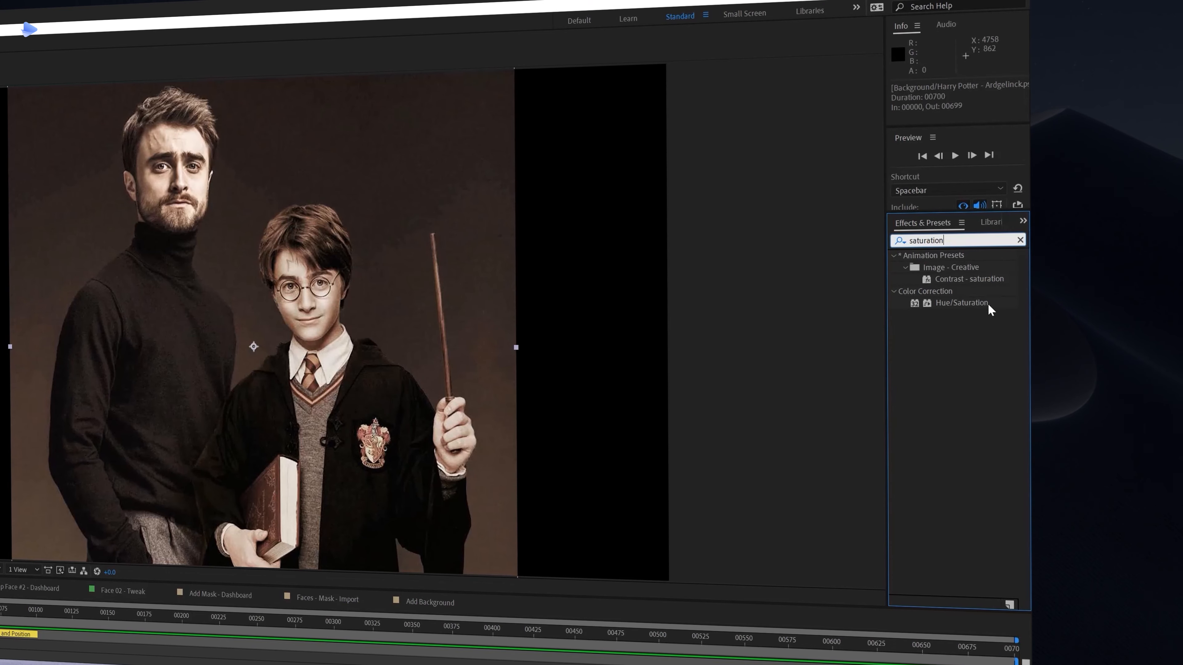
double_click(988, 302)
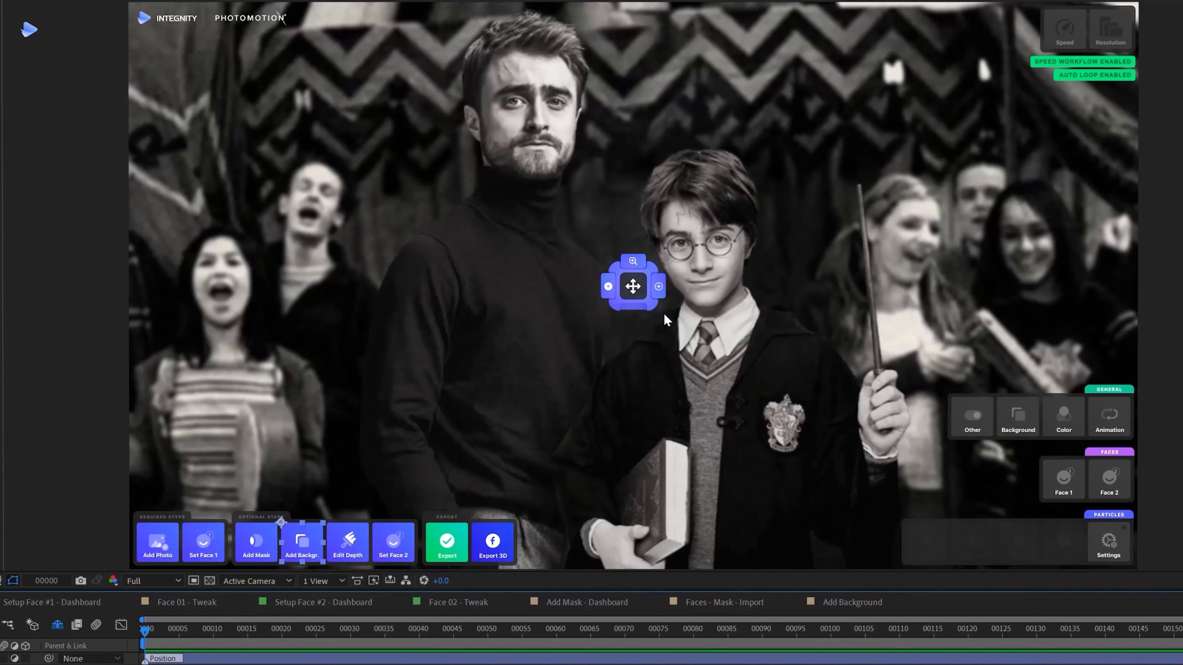
- Animate the dashboard's Move control from a point left of centre at frame 0 to one right of centre at frame 60
click(639, 289)
drag(595, 284, 534, 293)
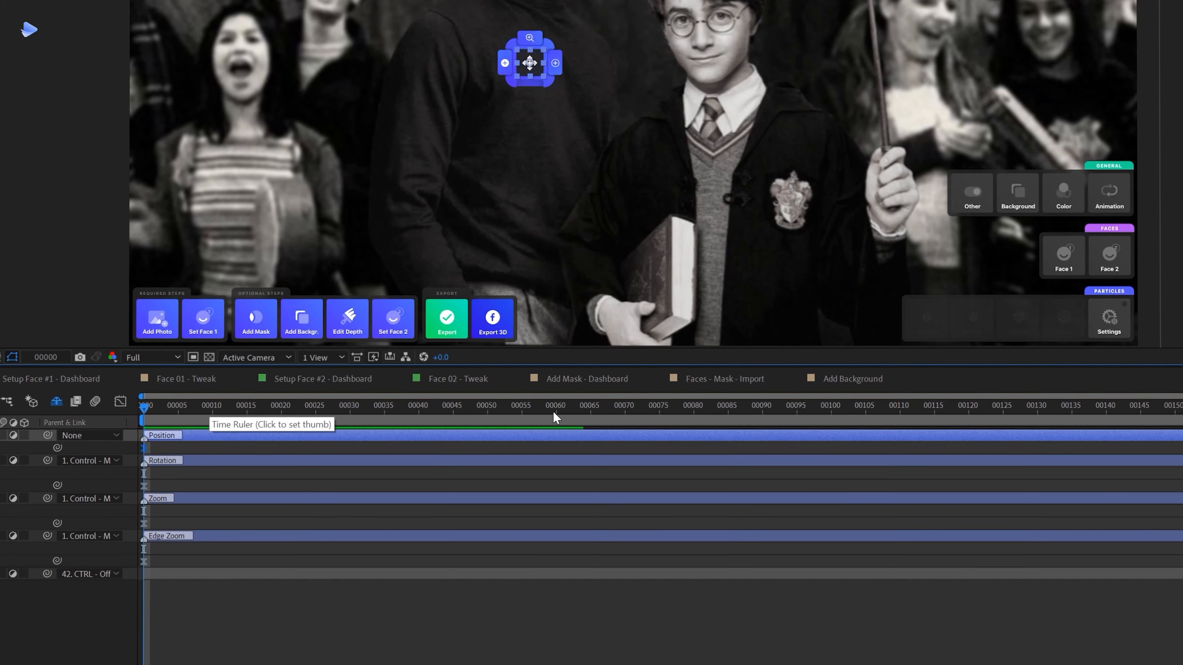
click(557, 409)
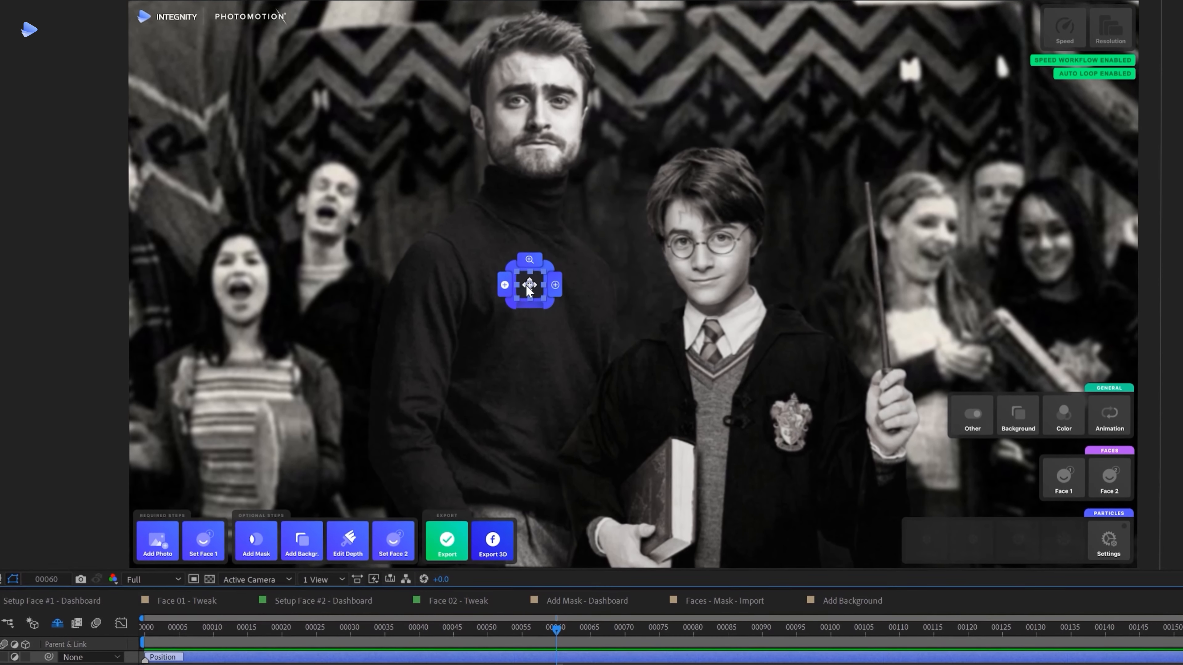
drag(528, 291, 736, 289)
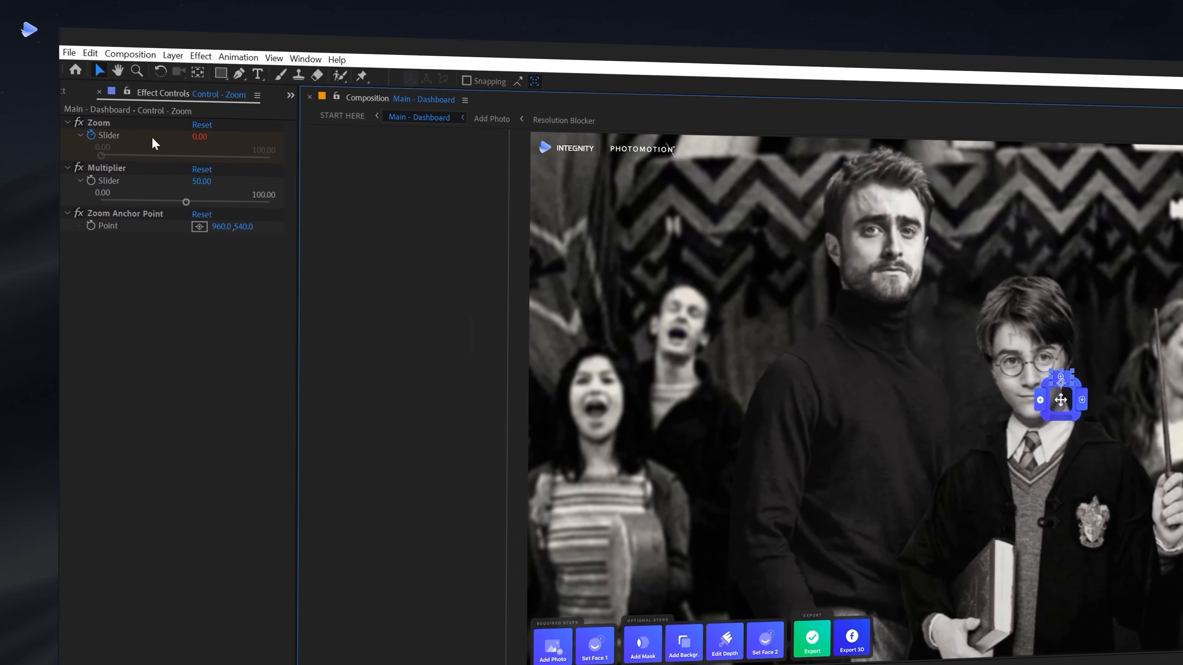
- Set the Rotation control's Rotation Strength to 14 at frame 60, reverse its Direction and preview the camera animation
click(112, 123)
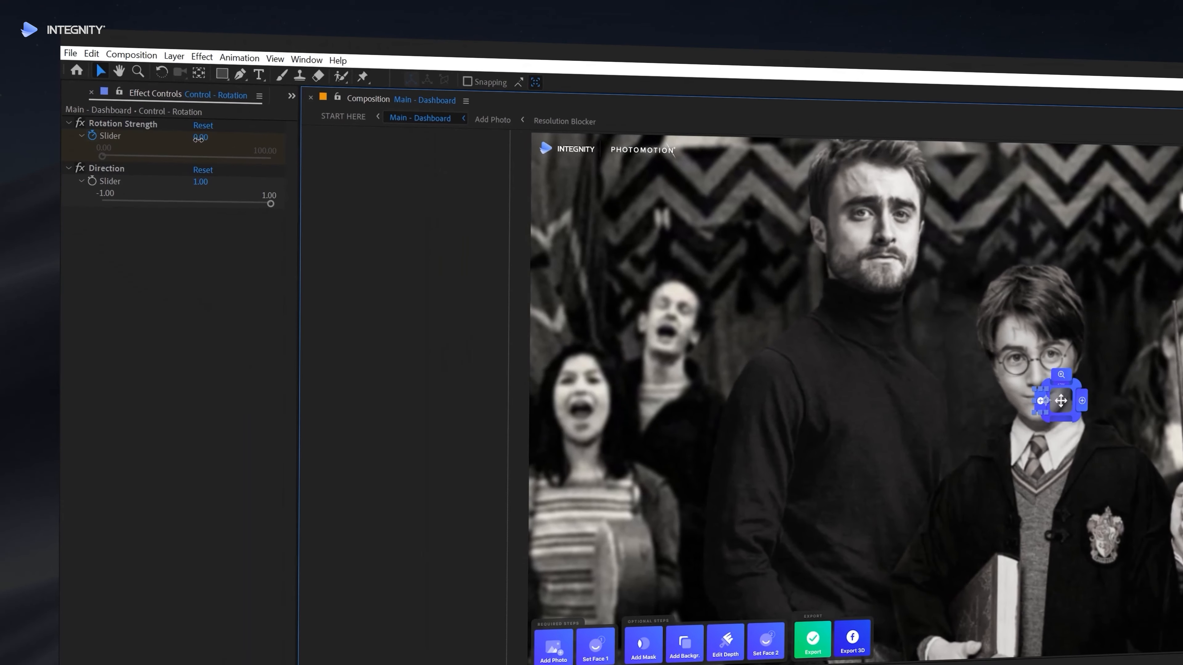
drag(201, 140, 209, 141)
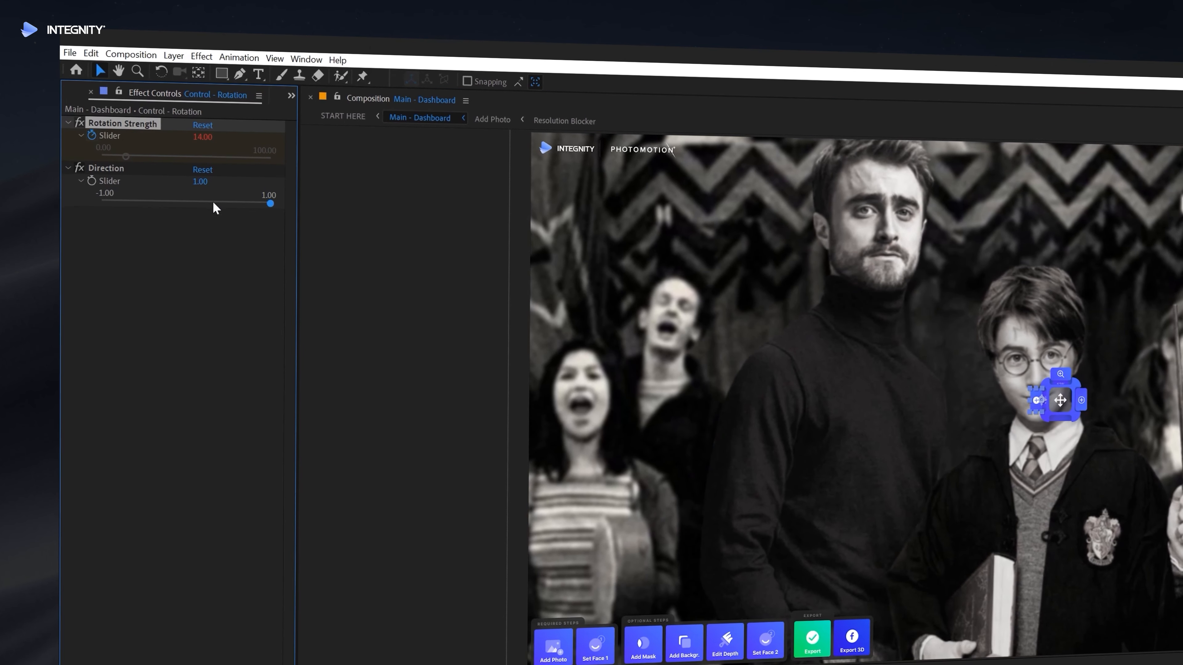
drag(213, 203, 57, 203)
key(space)
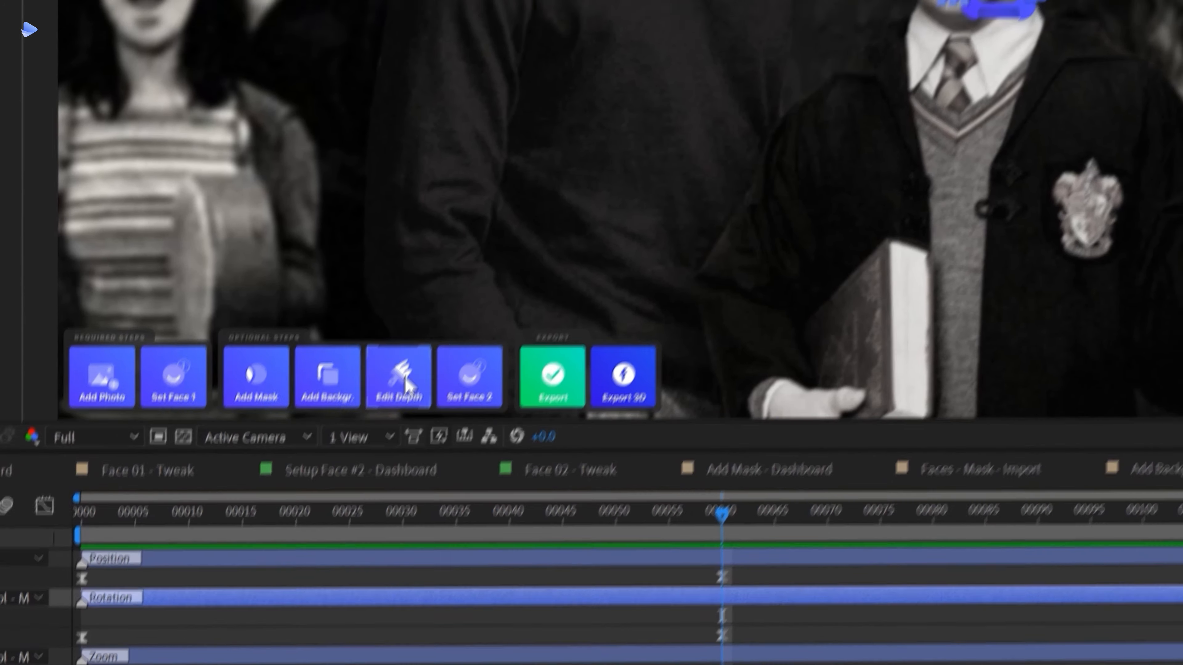
- Open the Edit Depth composition at frame 0, activate the Brush tool on the Paint Depth Map layer and raise its overlay image opacity
click(409, 352)
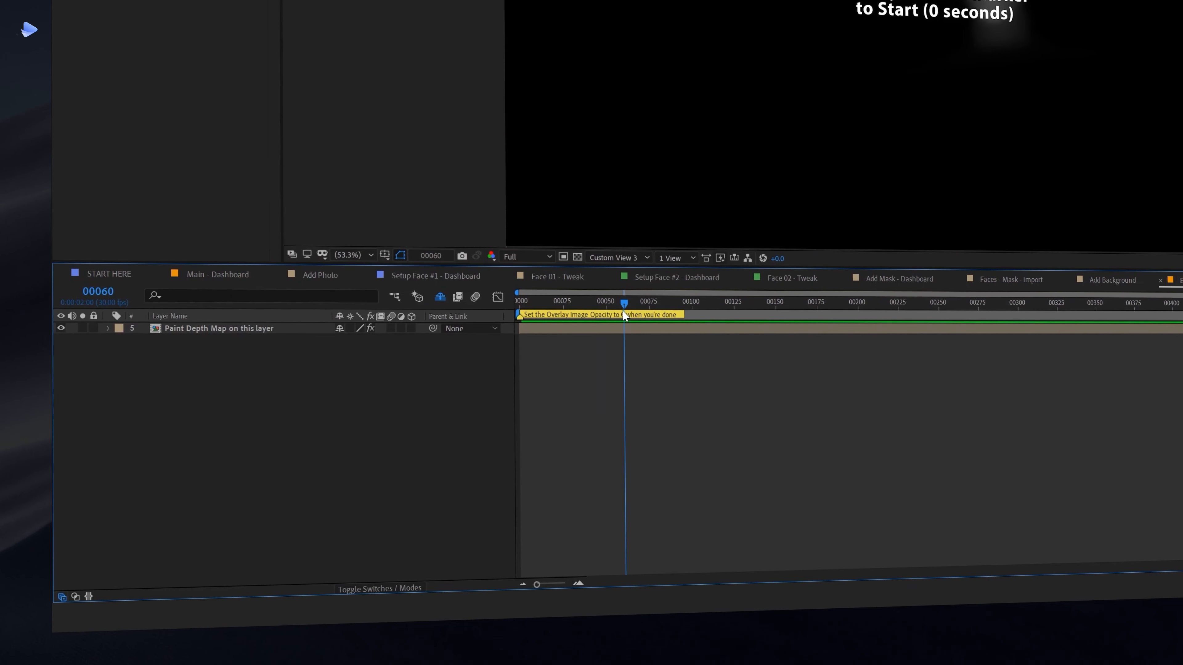
drag(623, 311, 456, 312)
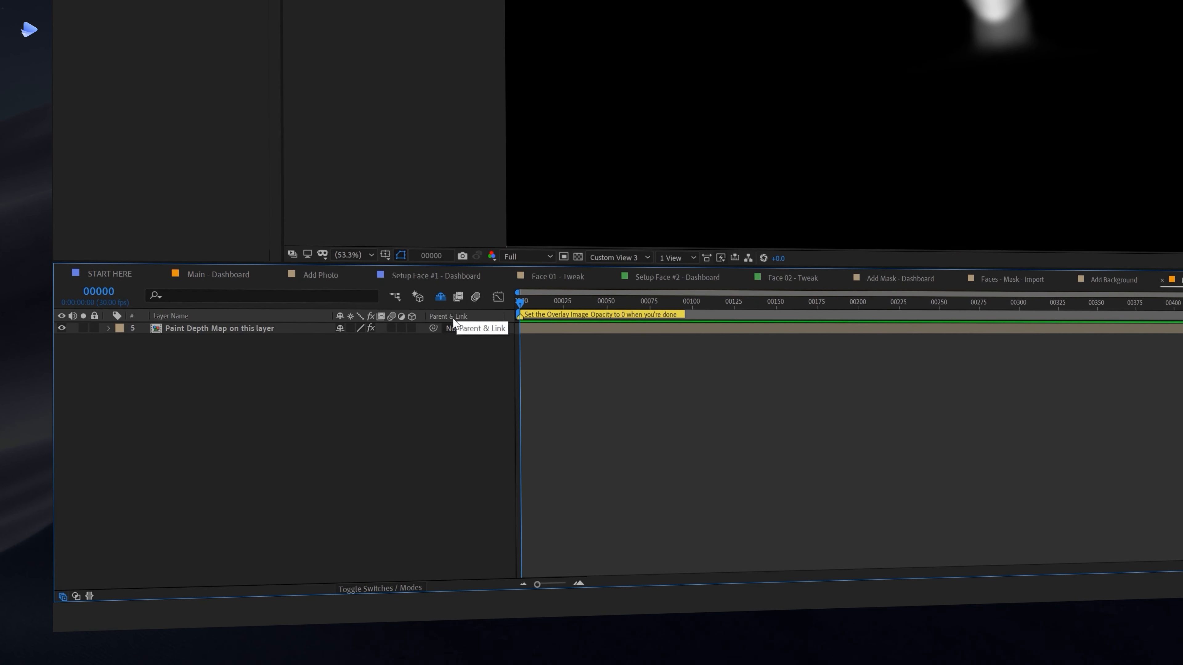
click(271, 329)
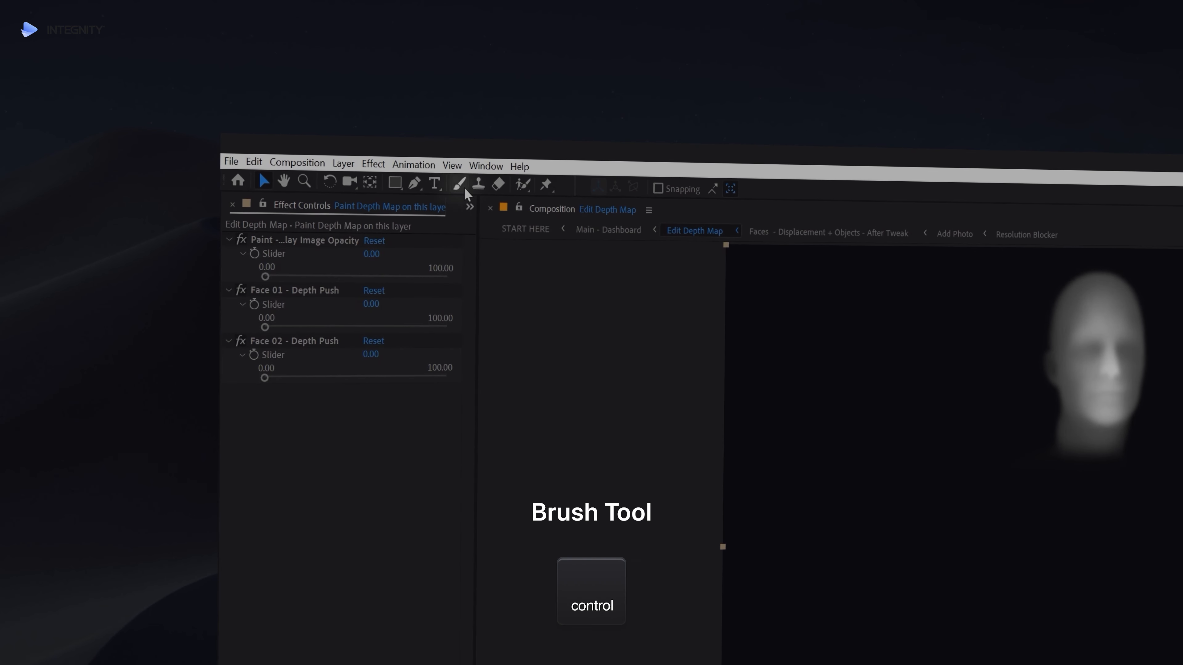
key(ctrl+b)
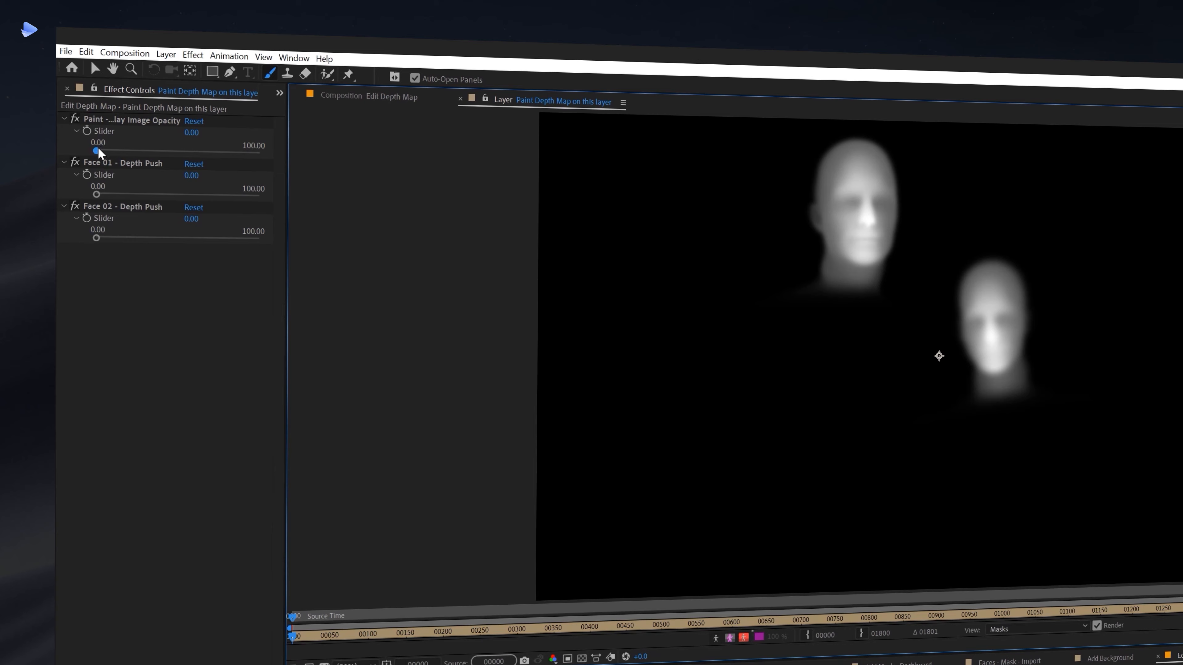
drag(97, 151, 144, 152)
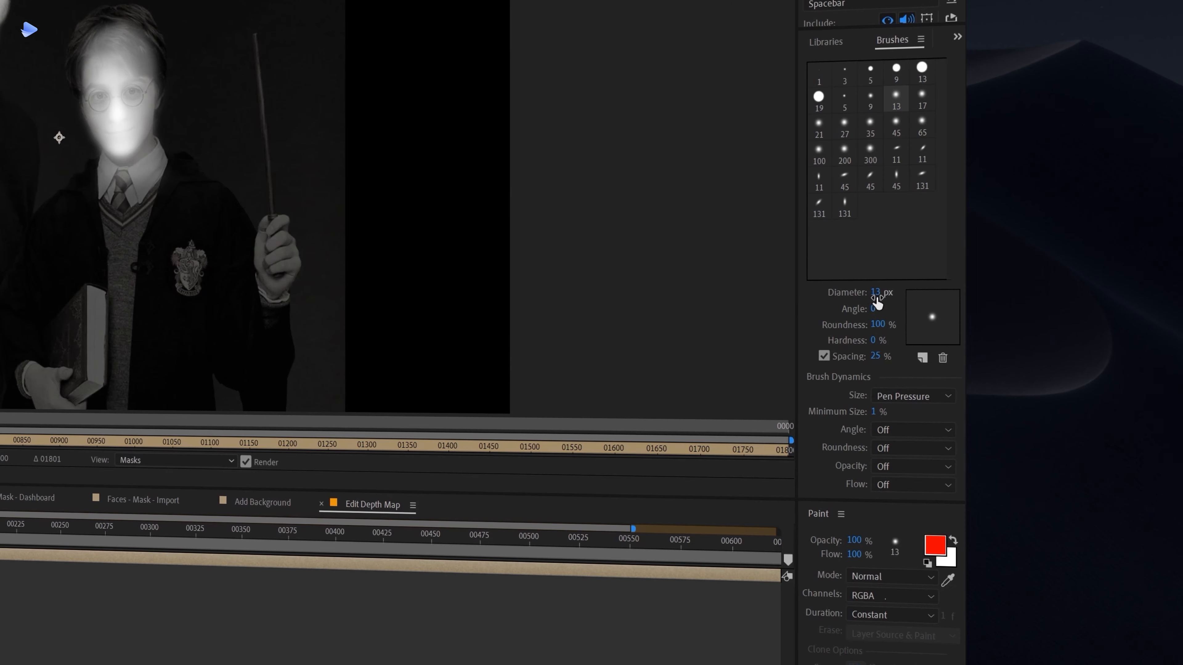
- Set up a 154 px white brush with reduced flow and paint depth over the hair, the man's body and the boy's hands
drag(918, 297, 928, 297)
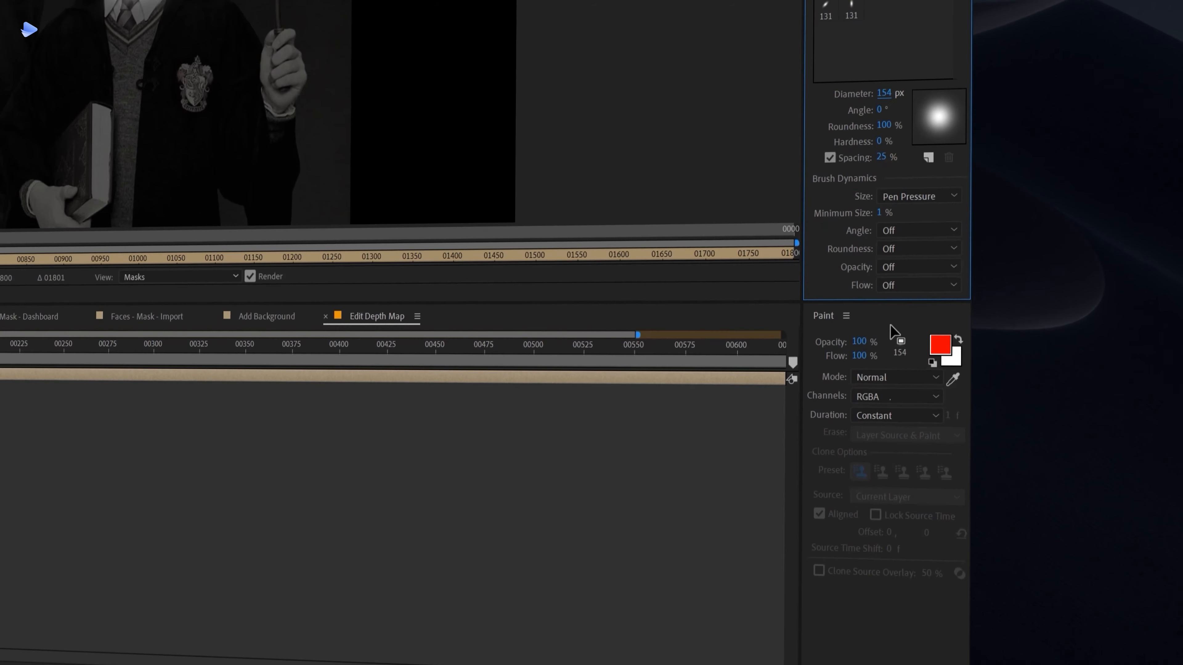
click(959, 337)
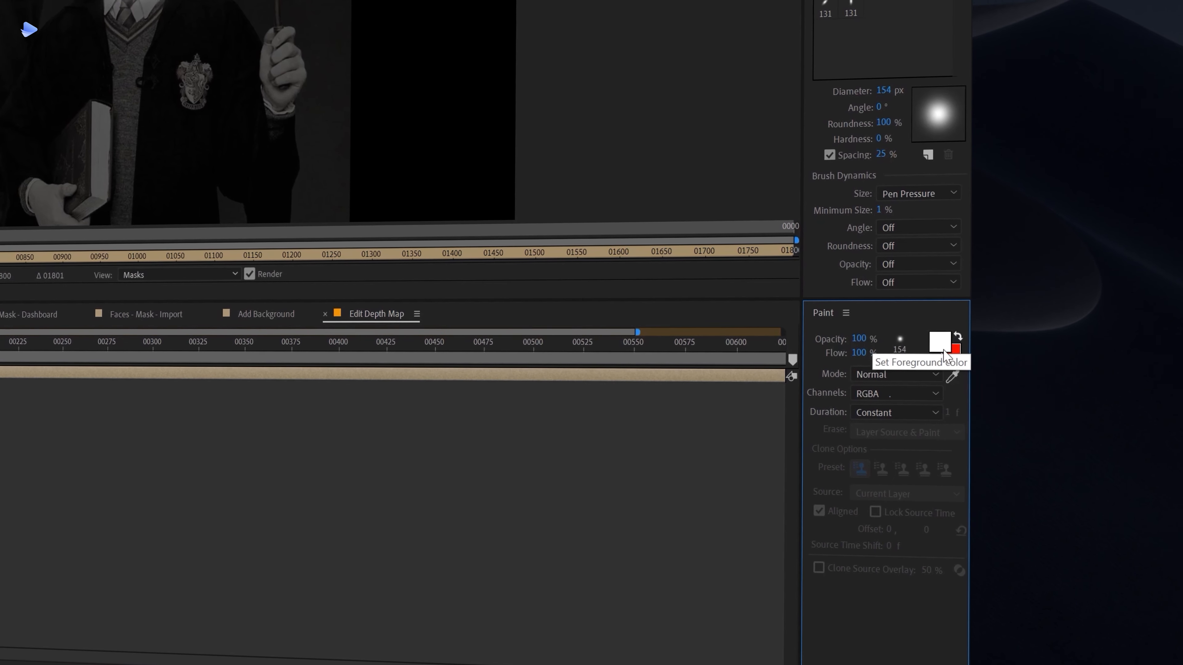
click(866, 353)
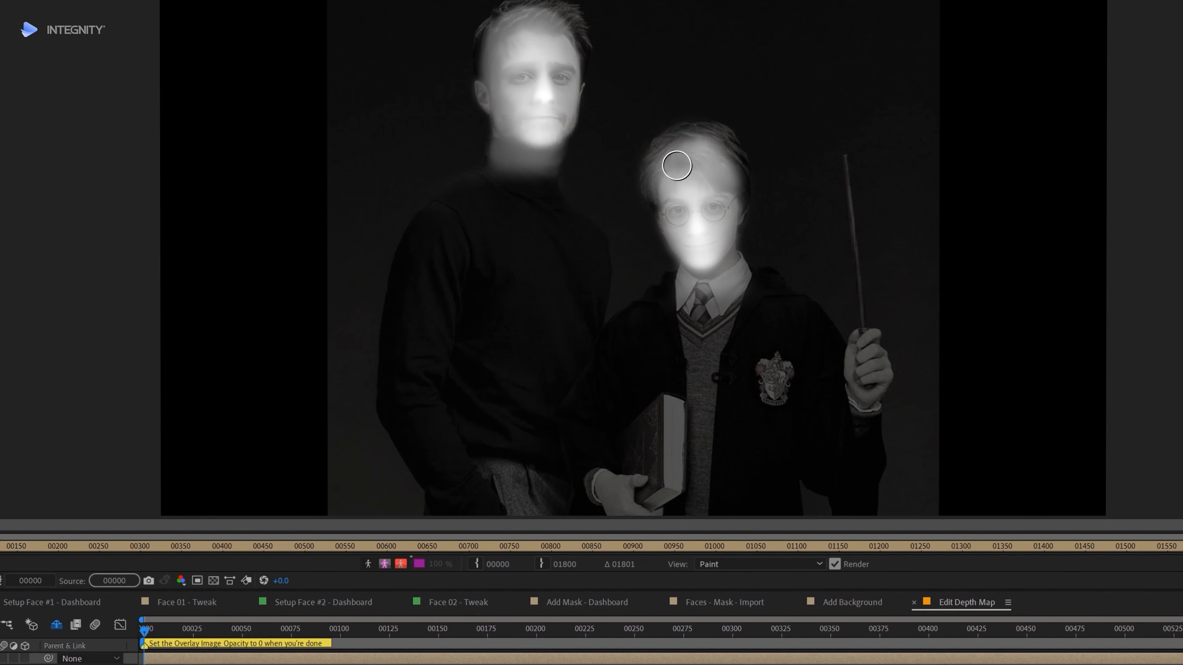
drag(677, 165, 686, 235)
mouse_move(497, 191)
mouse_down()
mouse_move(552, 347)
mouse_move(478, 414)
mouse_move(429, 356)
mouse_move(430, 446)
mouse_move(542, 283)
mouse_move(526, 497)
mouse_move(476, 205)
mouse_move(684, 339)
mouse_move(656, 480)
mouse_move(640, 486)
mouse_move(668, 490)
mouse_move(699, 533)
mouse_move(784, 378)
mouse_move(860, 349)
mouse_up()
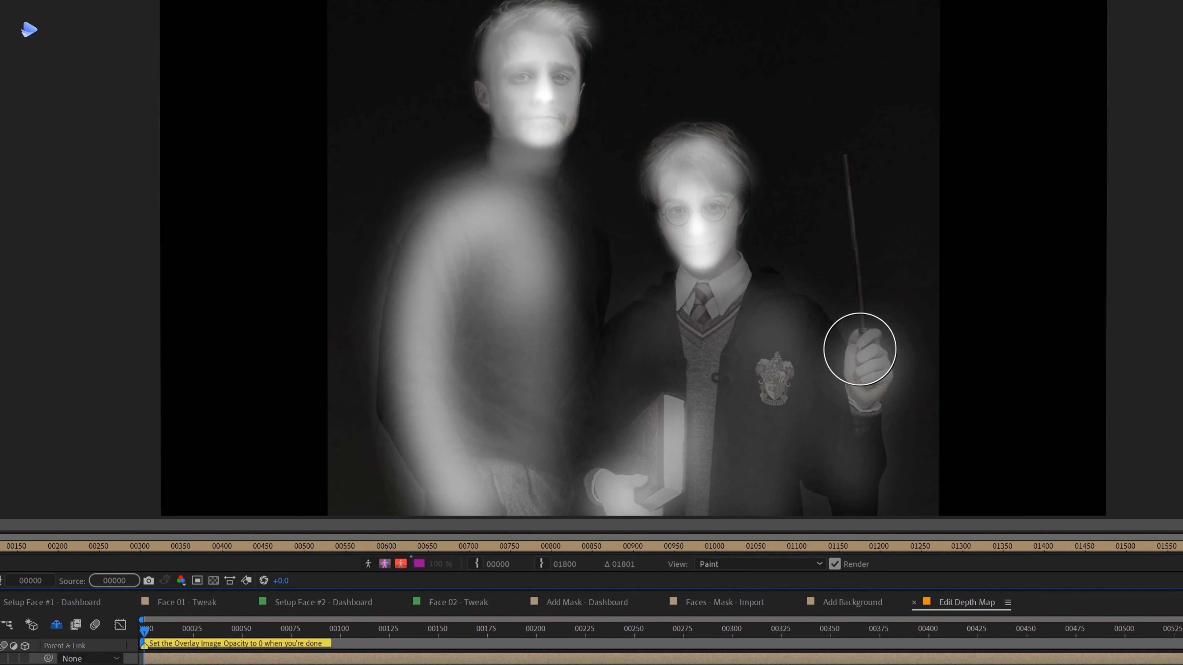
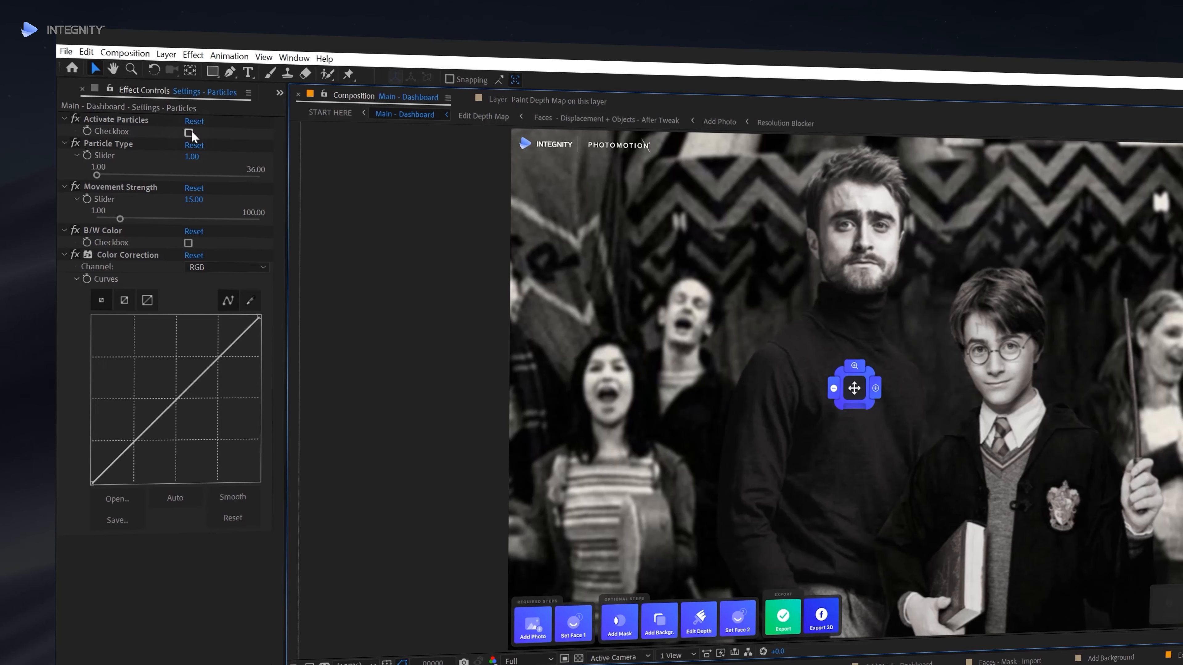
- Activate the particles, turn on their B/W Color option and change the Particle Type to a confetti-like one
click(189, 133)
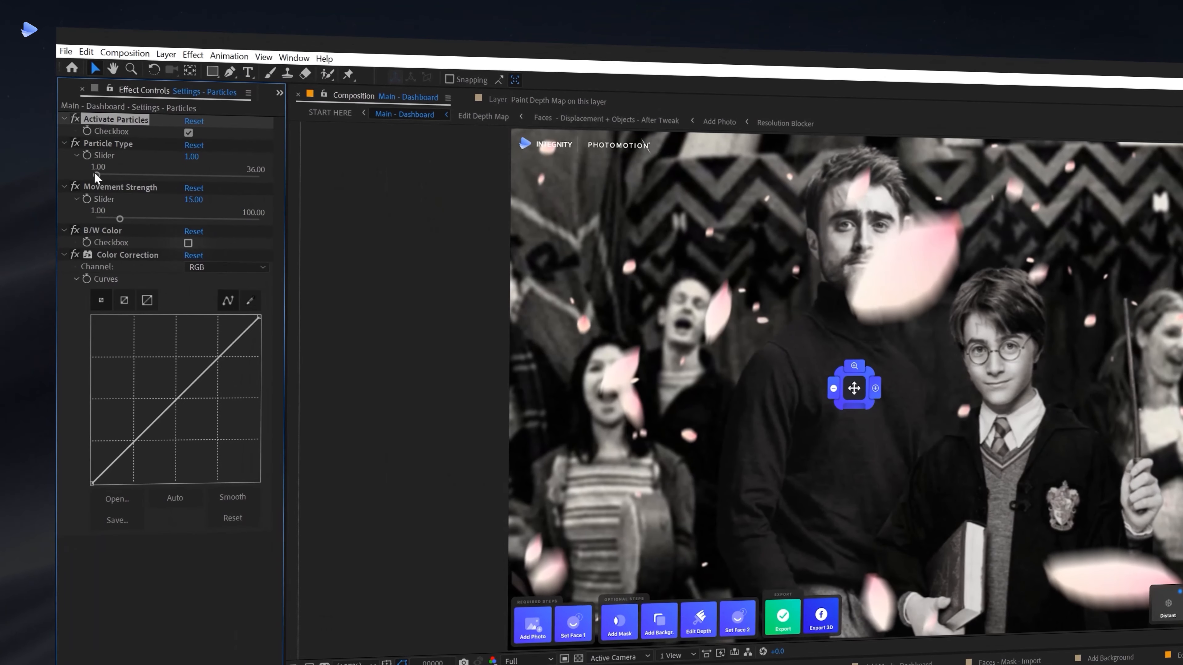
click(108, 231)
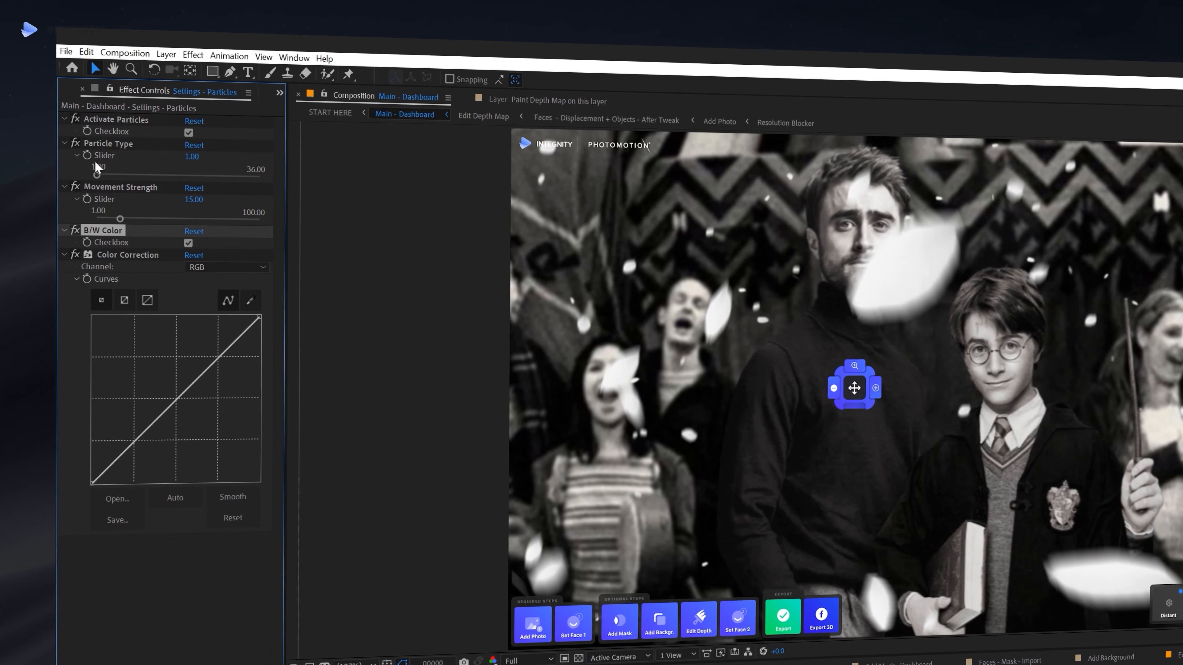
drag(97, 175, 194, 176)
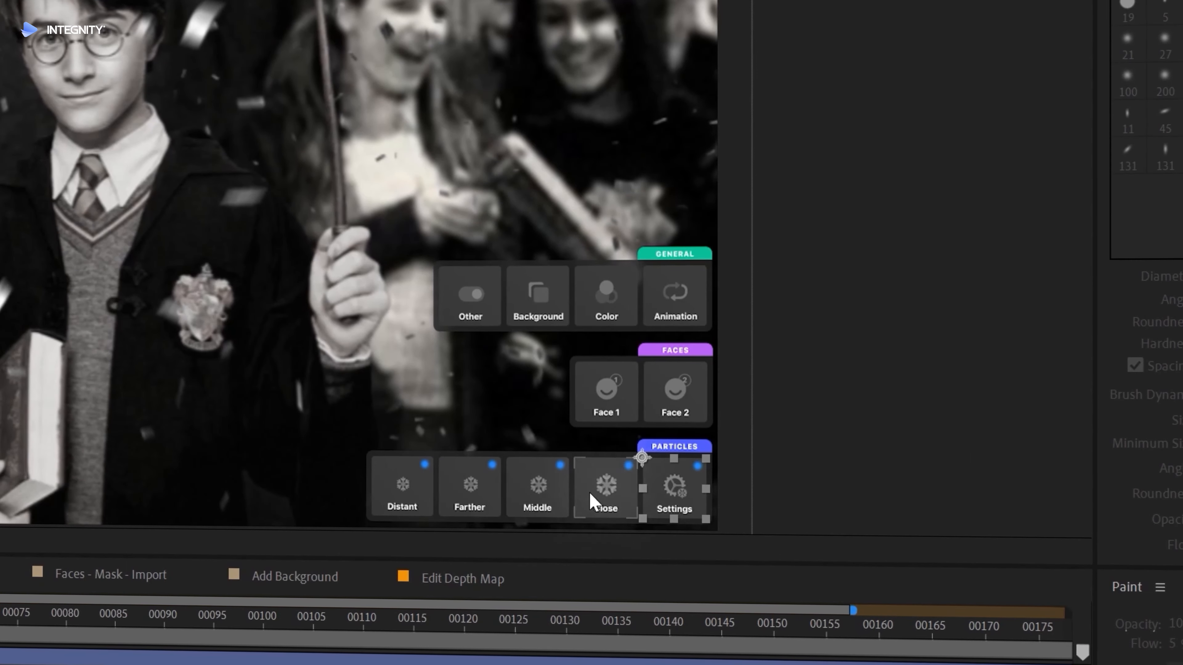
- Open the Close particles' settings and set their Density to 2
click(592, 503)
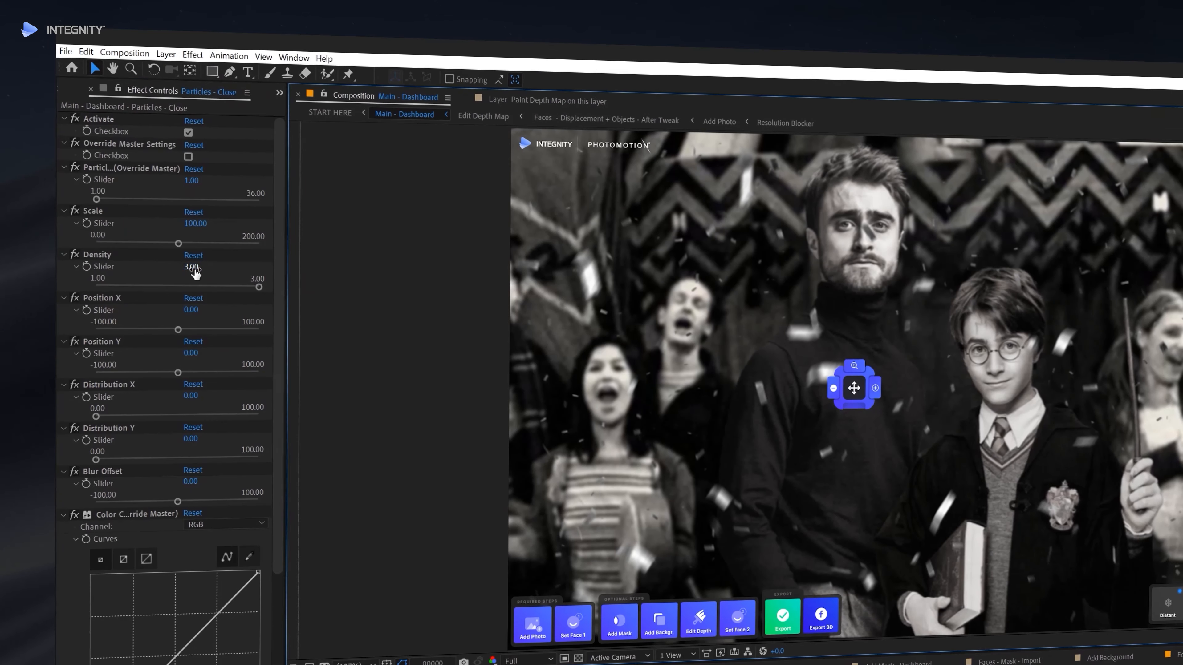
click(195, 268)
text(2)
key(Return)
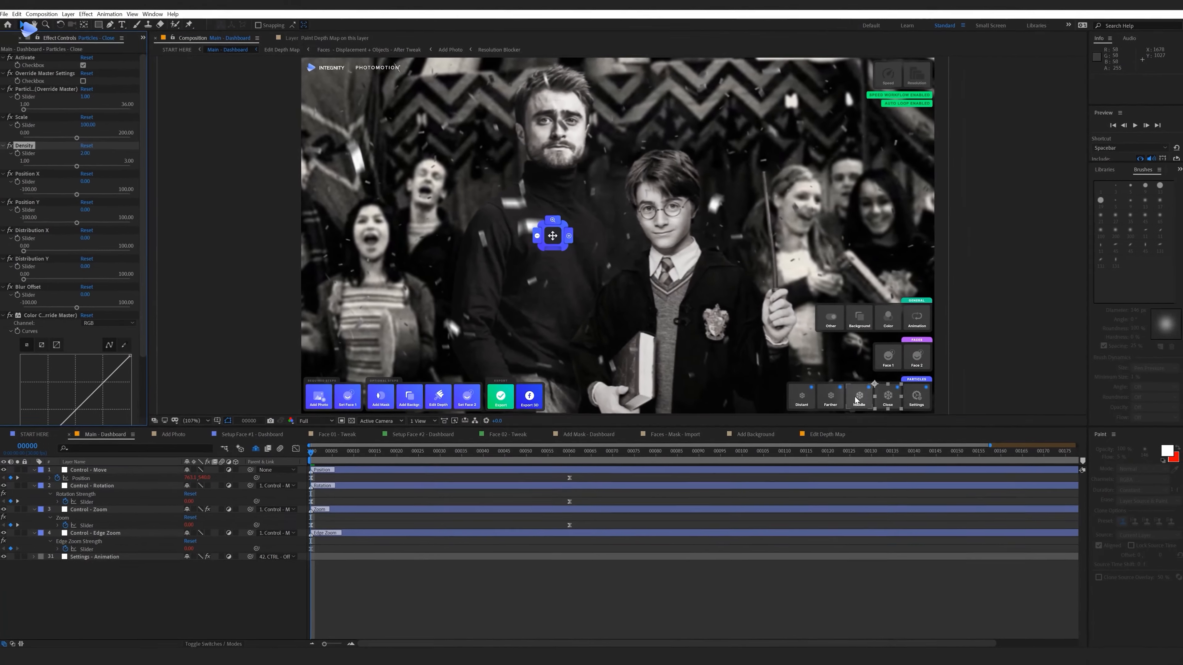
- Set the Density of the Middle, Farther and Distant particles to 2
click(886, 411)
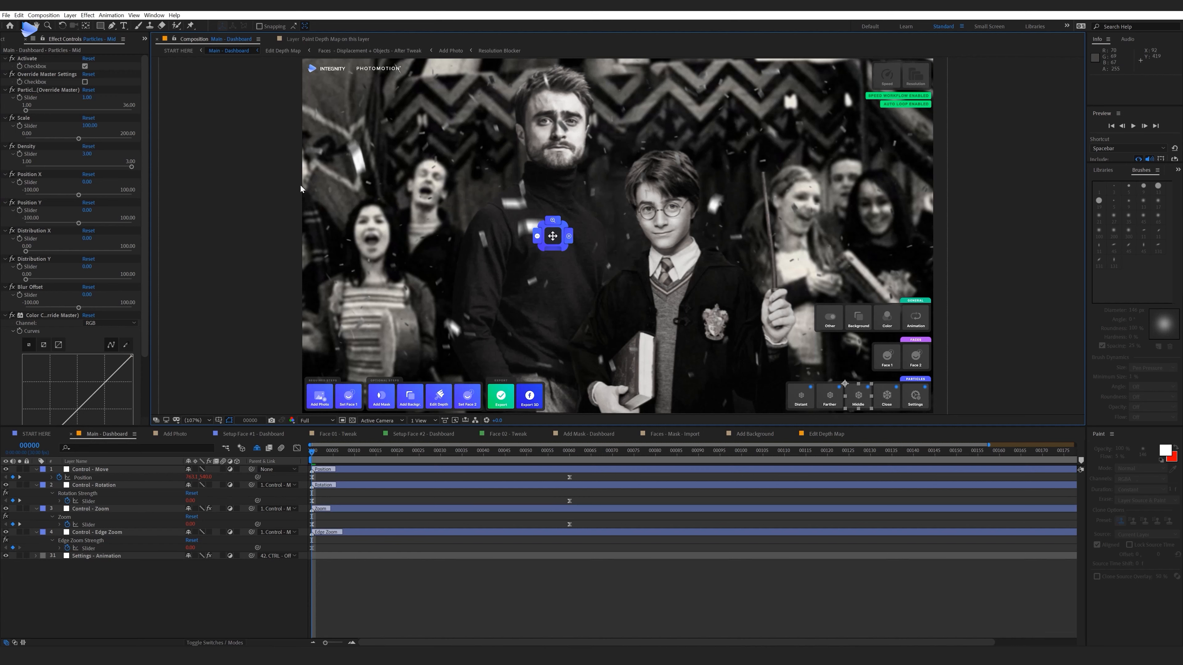
drag(88, 152, 88, 156)
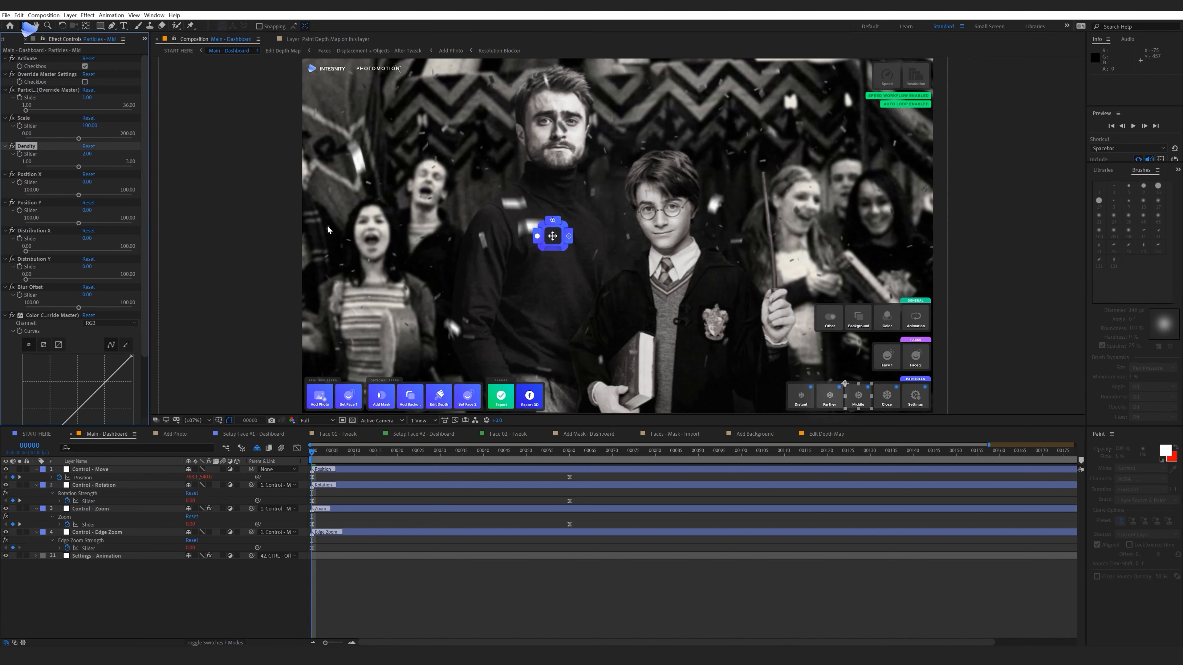
click(827, 400)
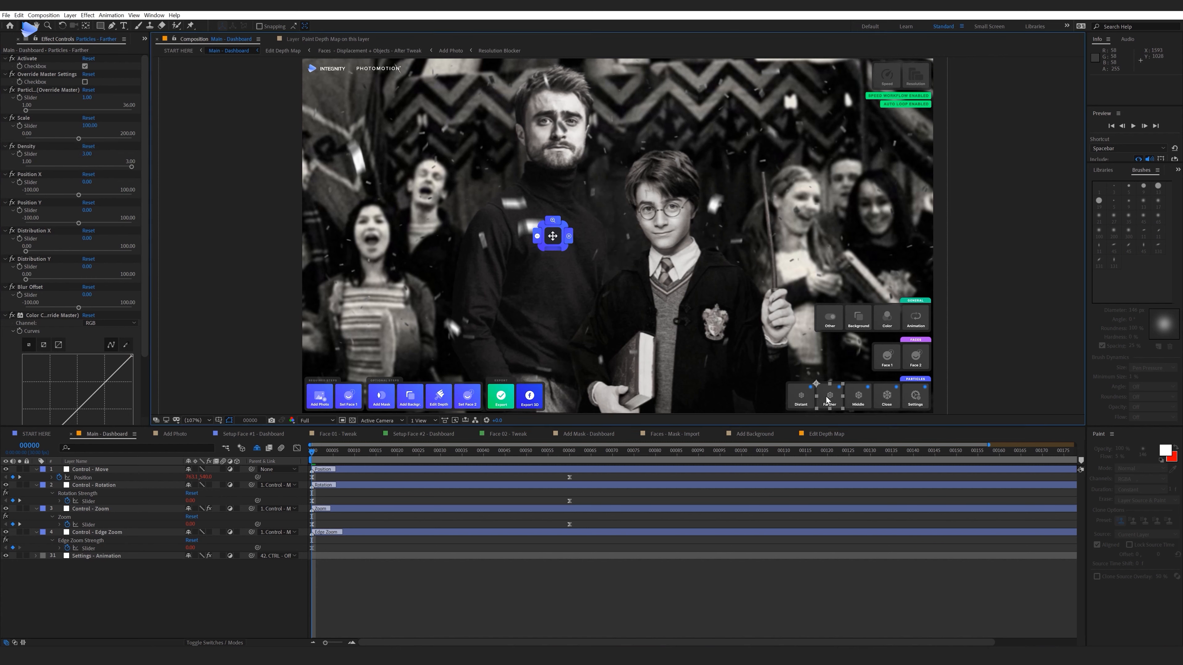
drag(90, 153, 90, 157)
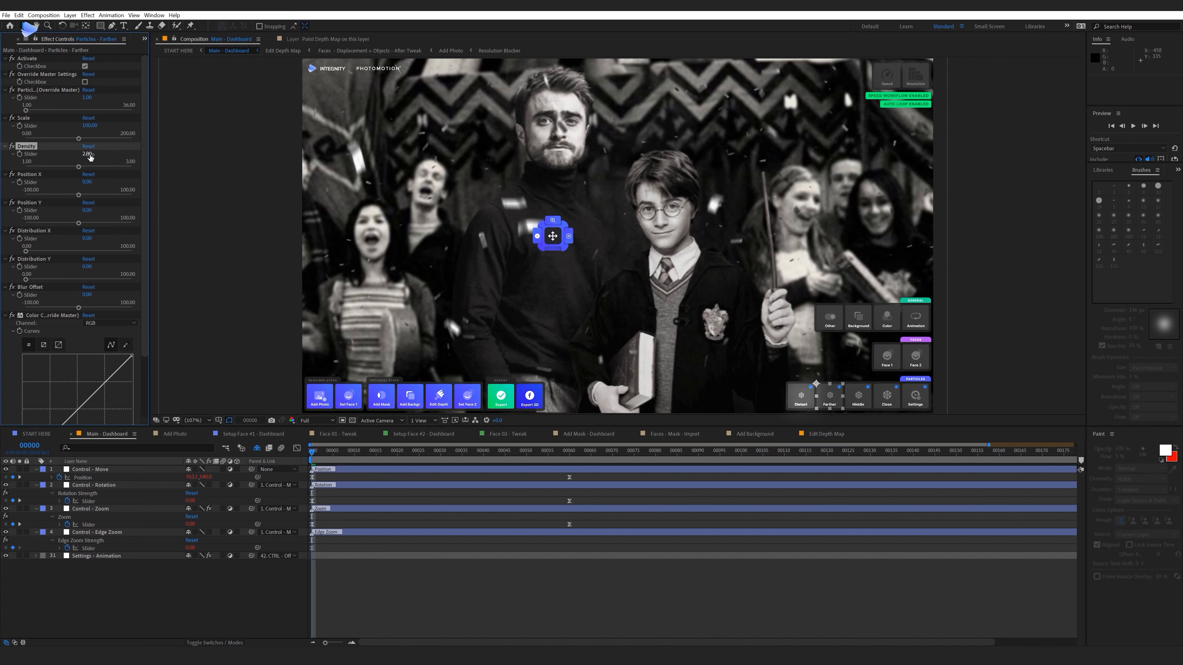
click(794, 399)
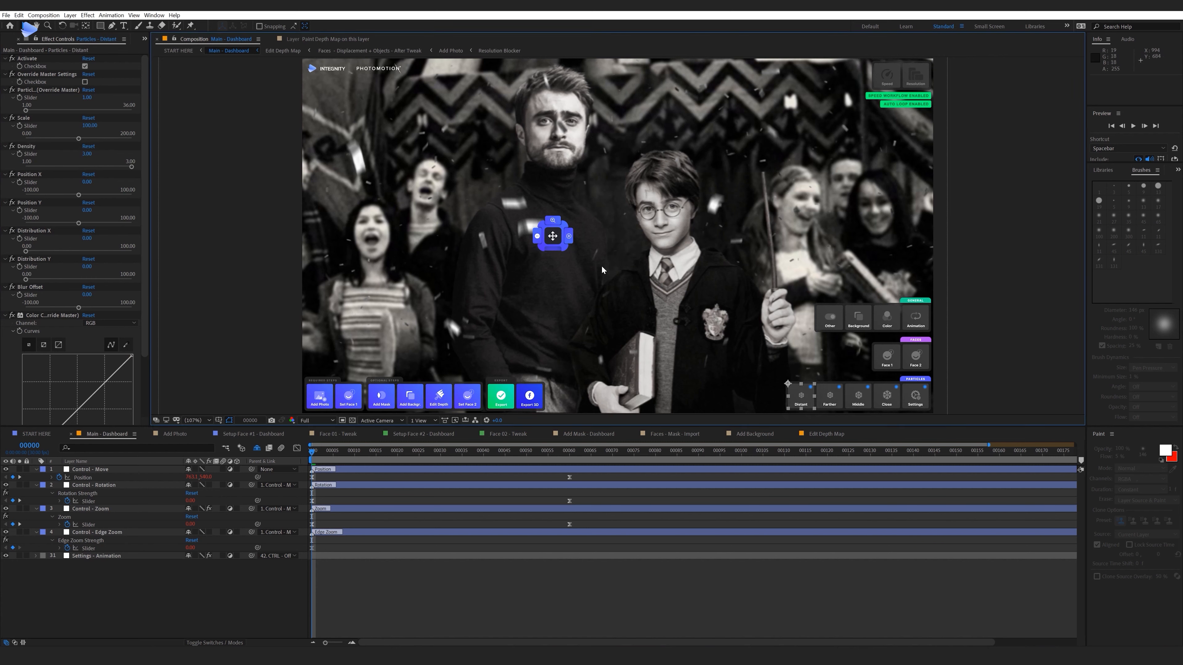
drag(90, 155, 91, 158)
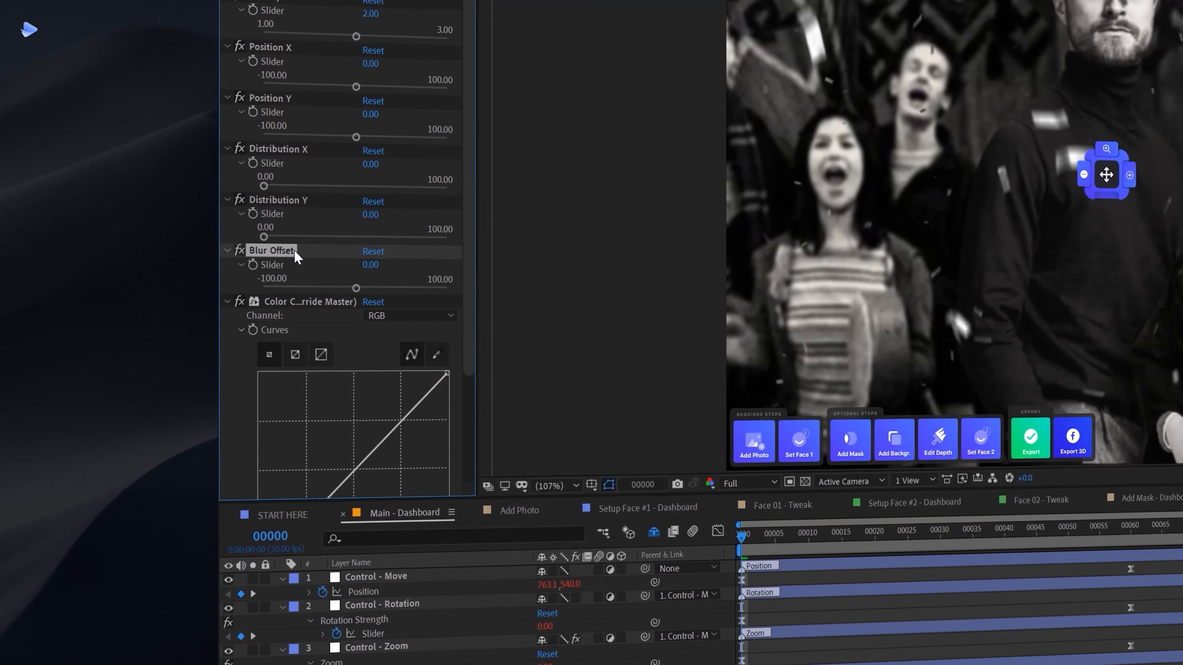
- Set the particles' Blur Offset to 5
click(371, 266)
text(5)
key(Return)
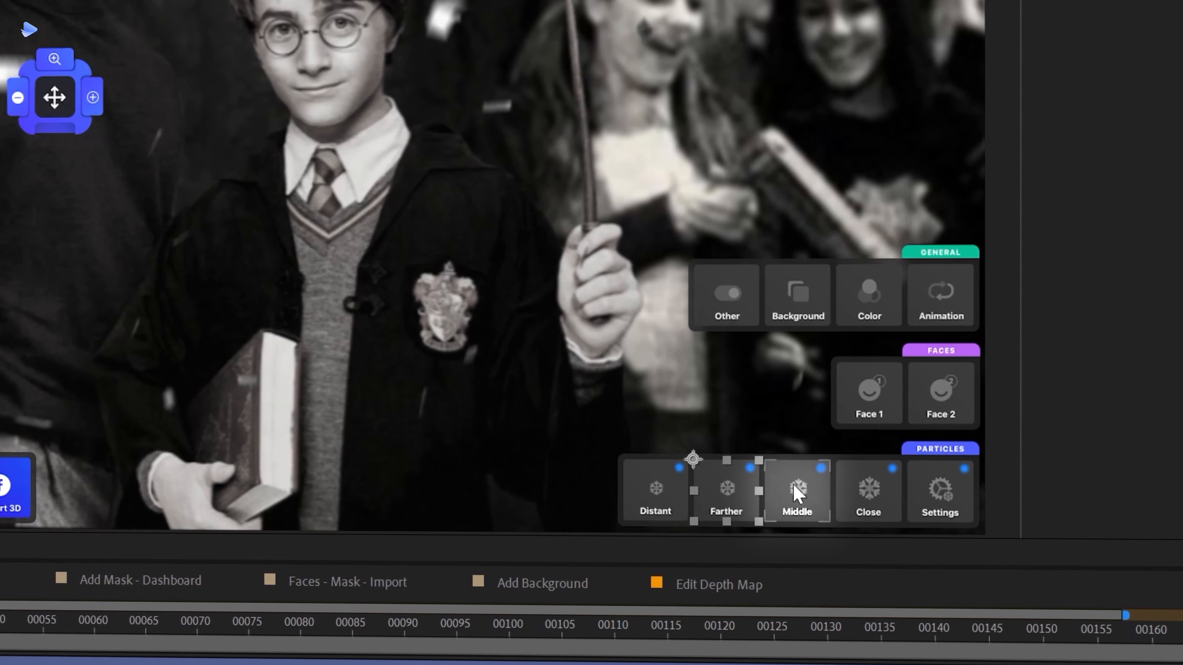
- Open the Middle particles' settings, shift their Position X to about -43 and raise their Scale slightly
click(796, 492)
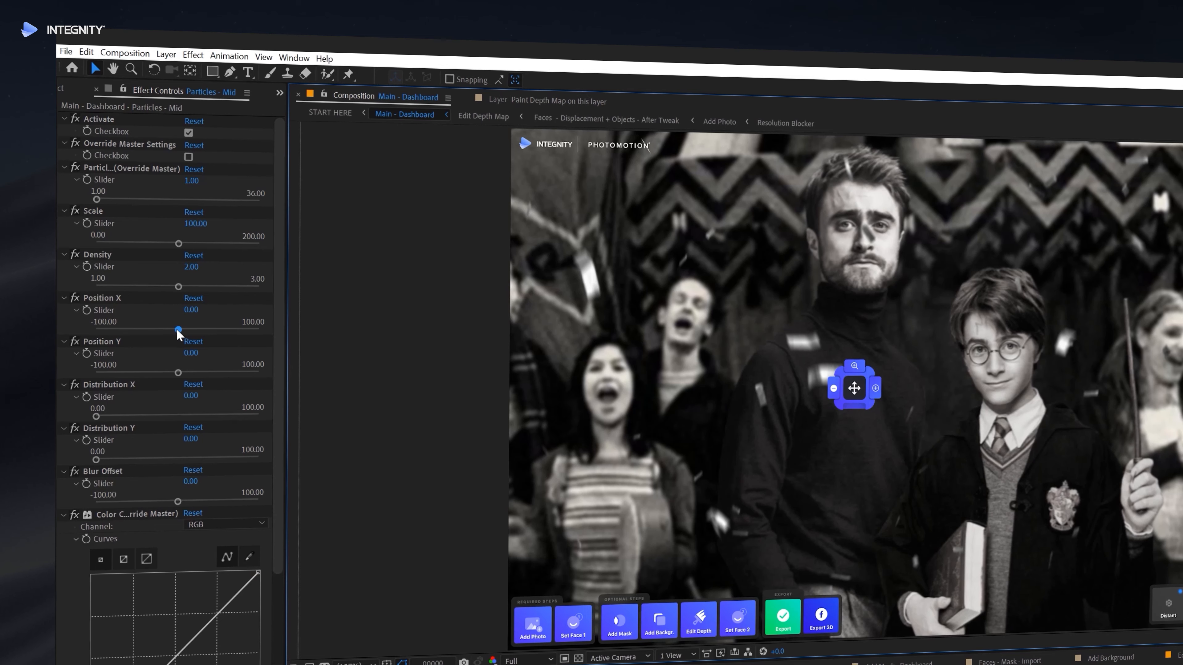
drag(176, 330, 143, 327)
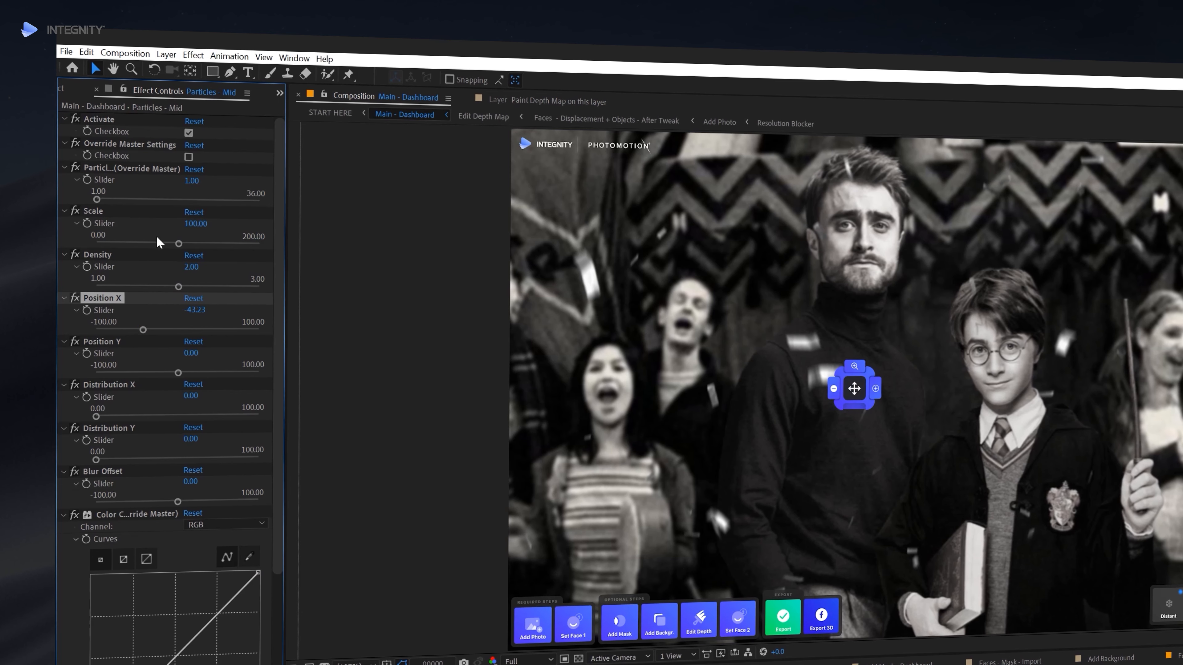
drag(176, 242, 189, 243)
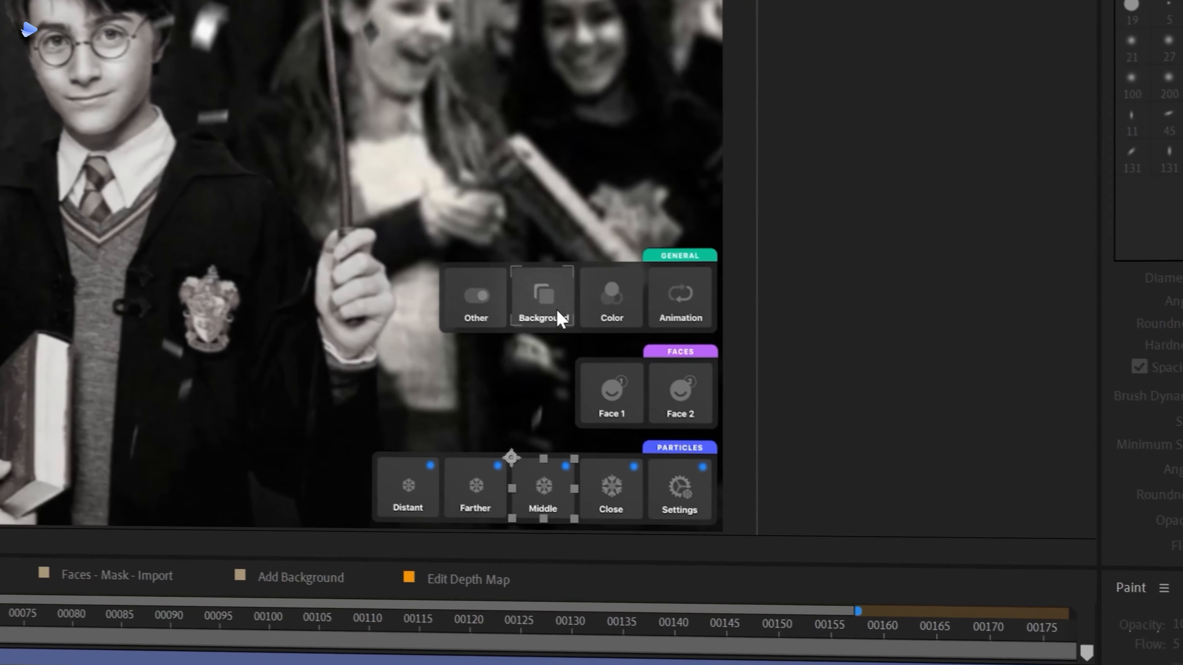
- Raise the custom background's Depth to about 69 and lower the white end of its Color curve
click(1026, 426)
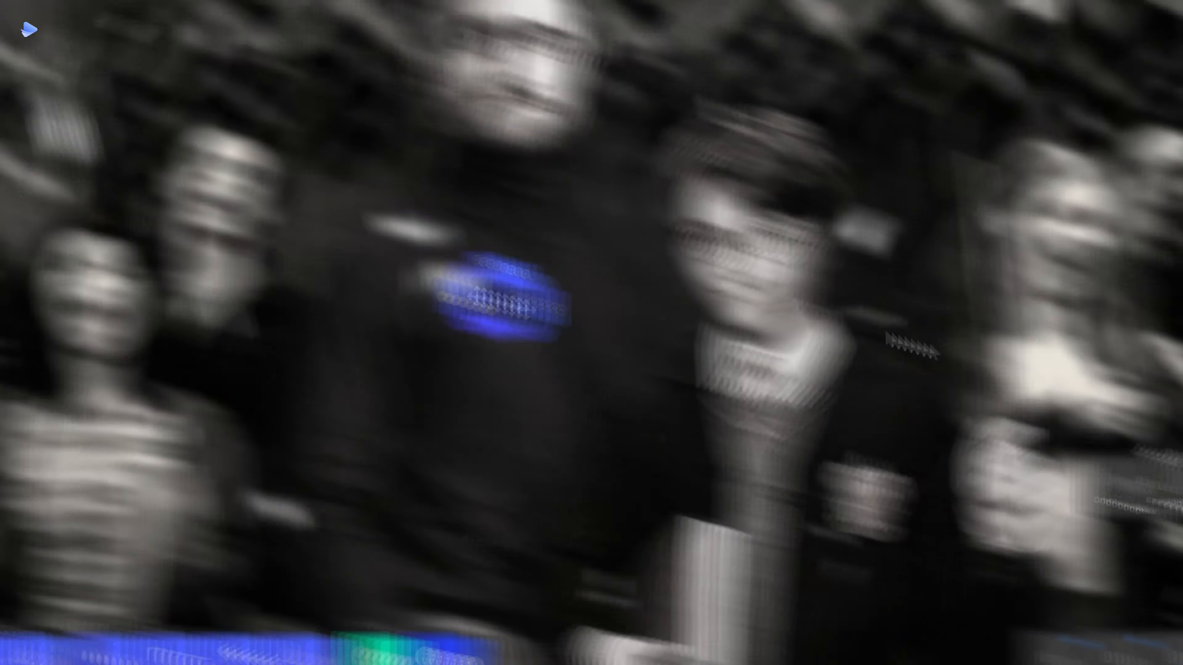
drag(184, 153, 211, 155)
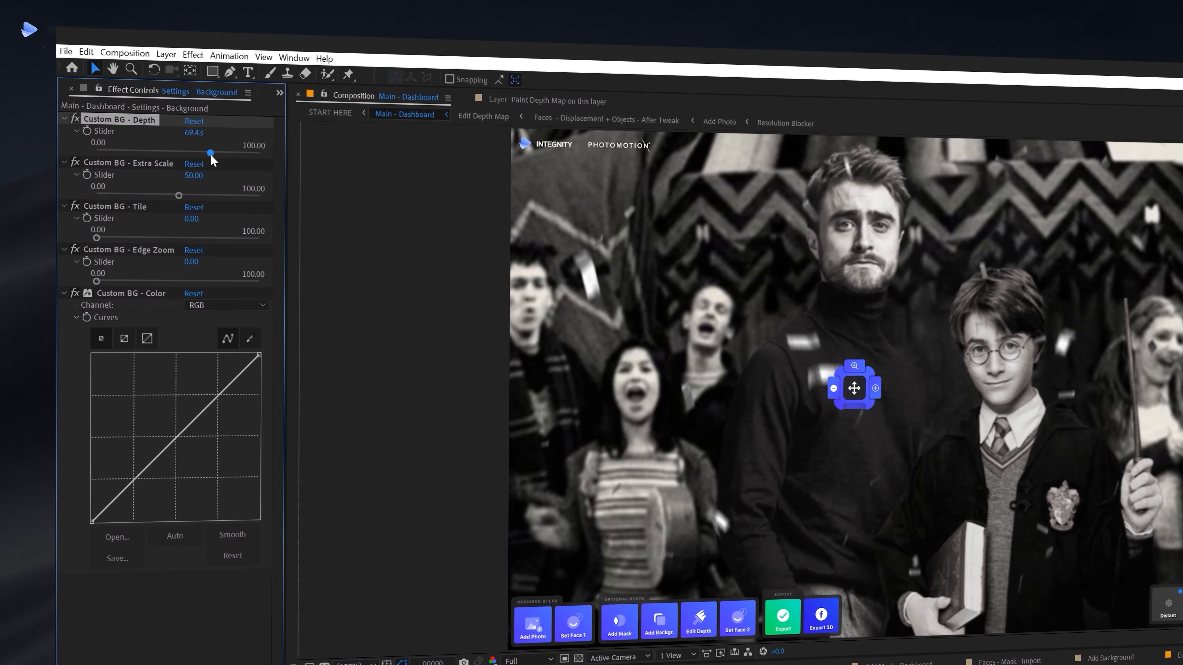
drag(259, 355, 259, 395)
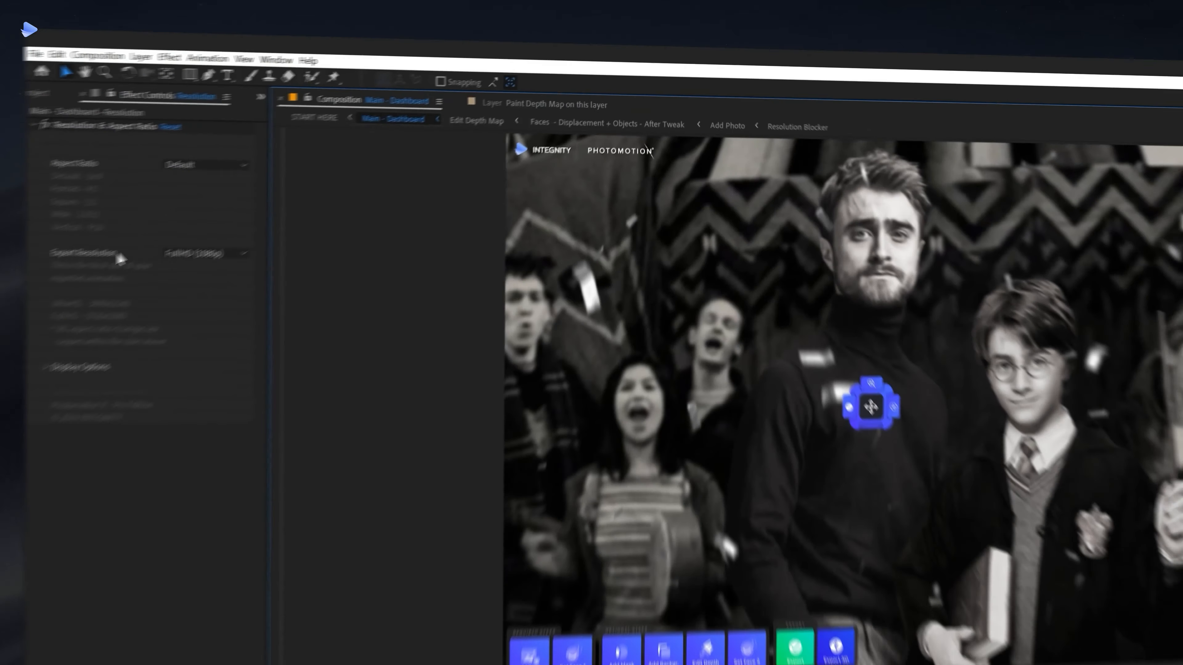
- Set the Export Resolution to 4K and open the export composition from the dashboard
click(234, 243)
click(229, 257)
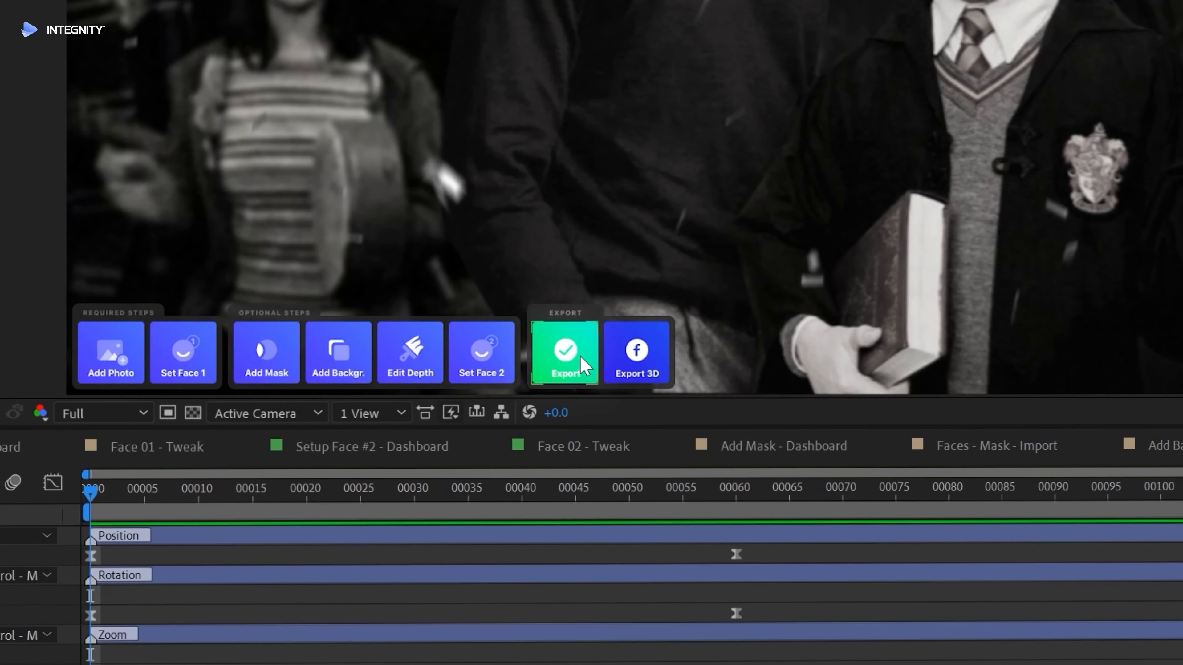
click(585, 365)
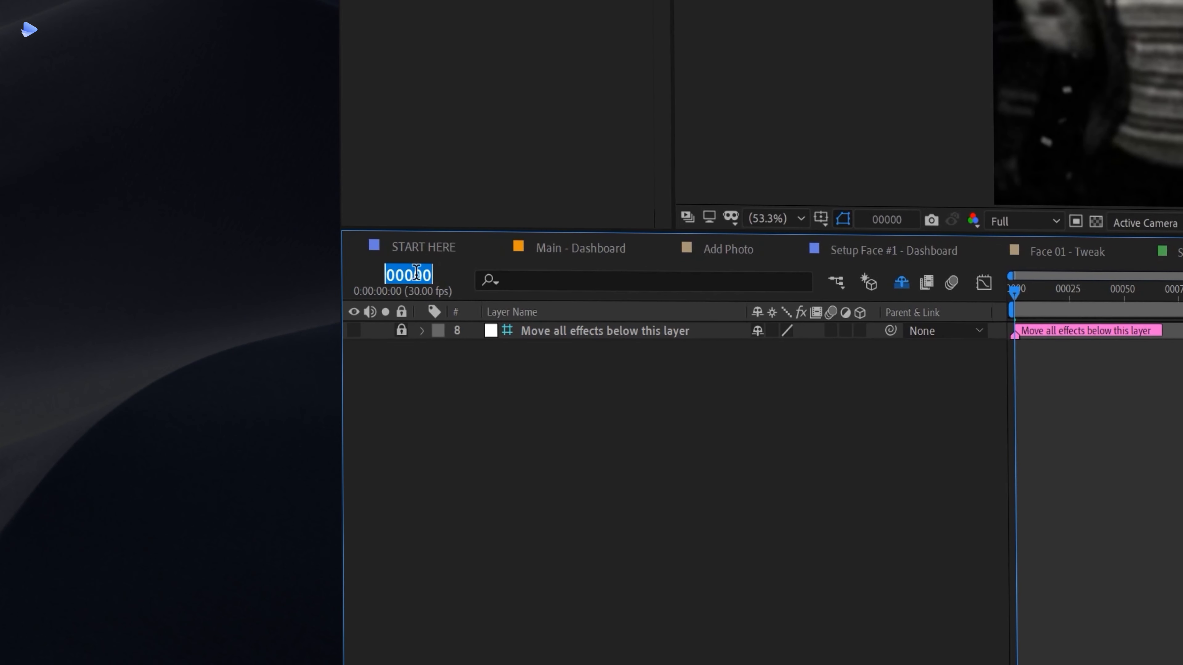
- End the render composition's work area at frame 120 to cover one loop
text(120)
key(Return)
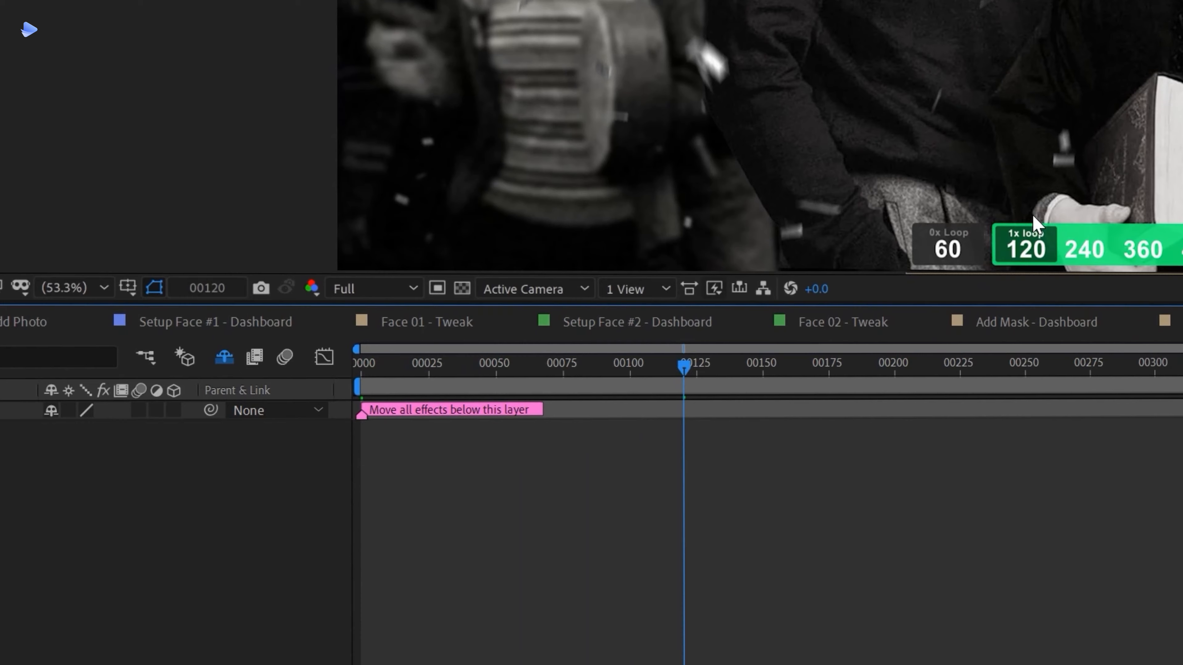
key(n)
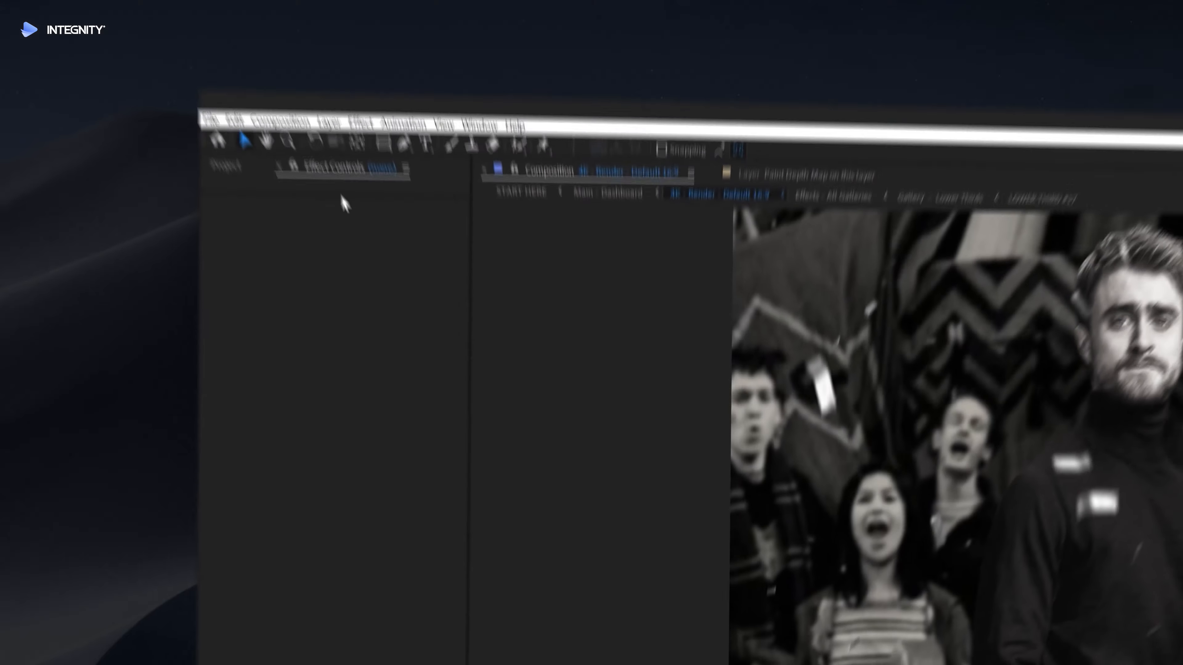
- Add the render composition to the Render Queue and set its output module format to QuickTime
click(308, 166)
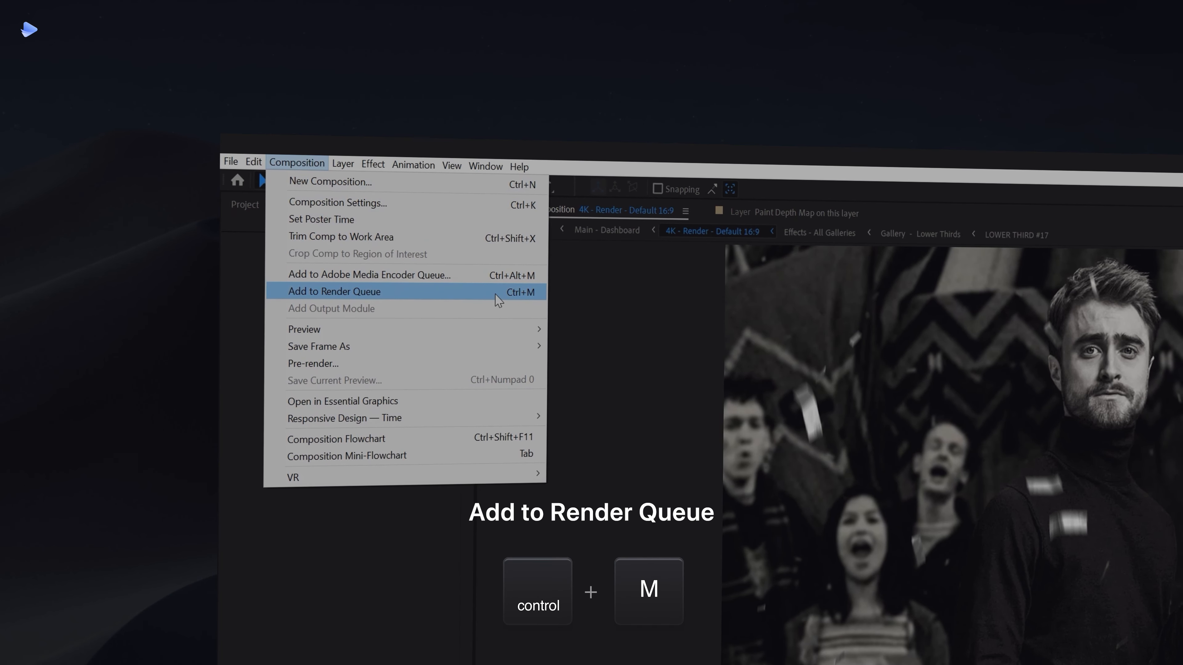
click(496, 292)
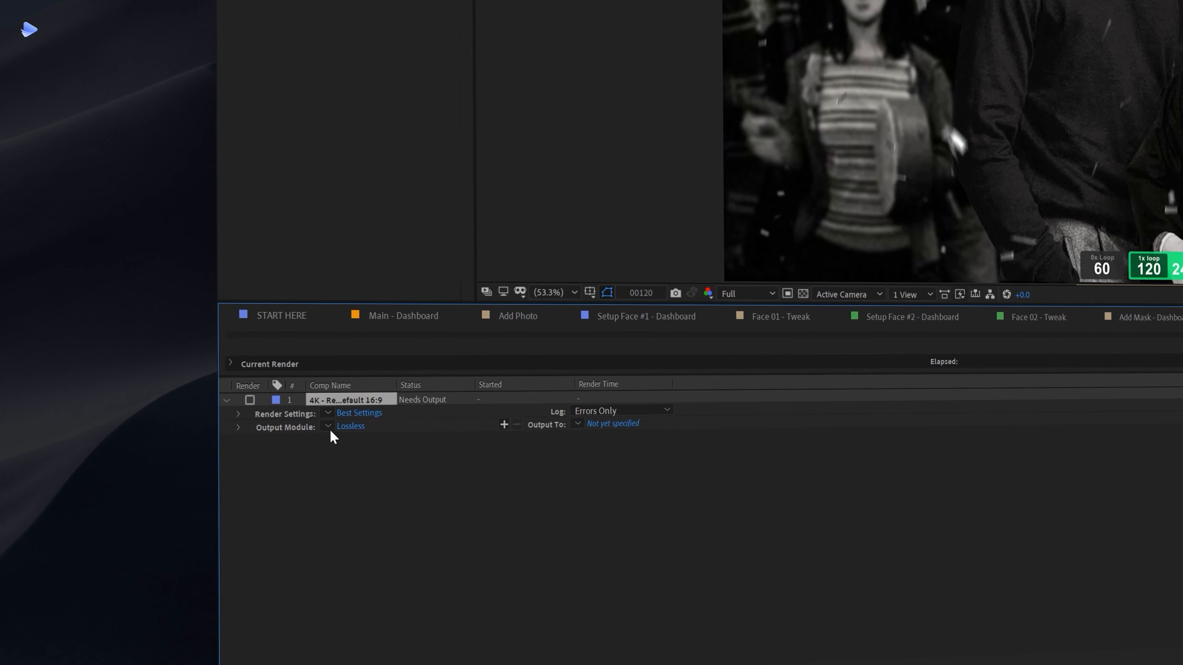
click(350, 427)
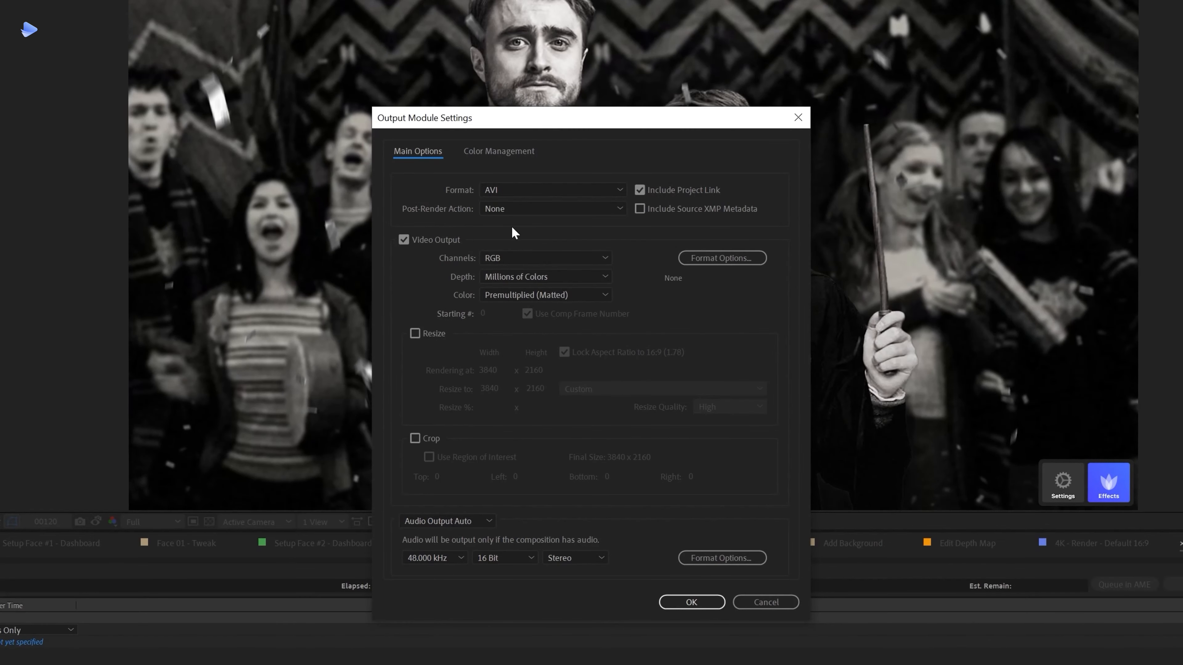
click(520, 191)
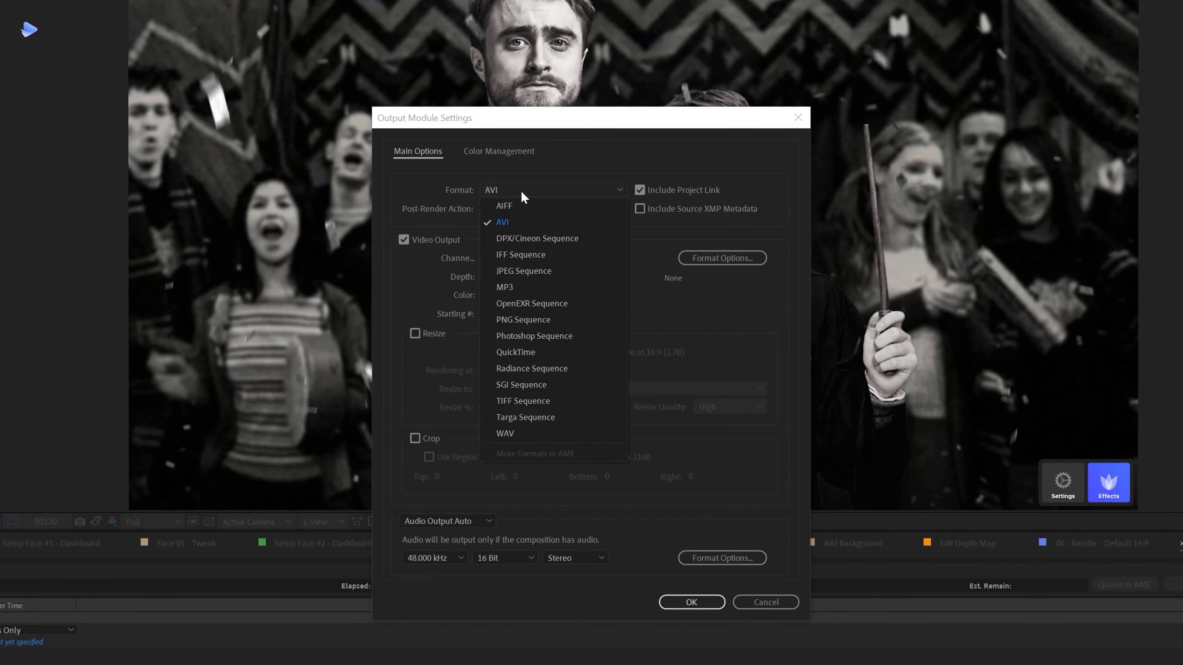
click(574, 355)
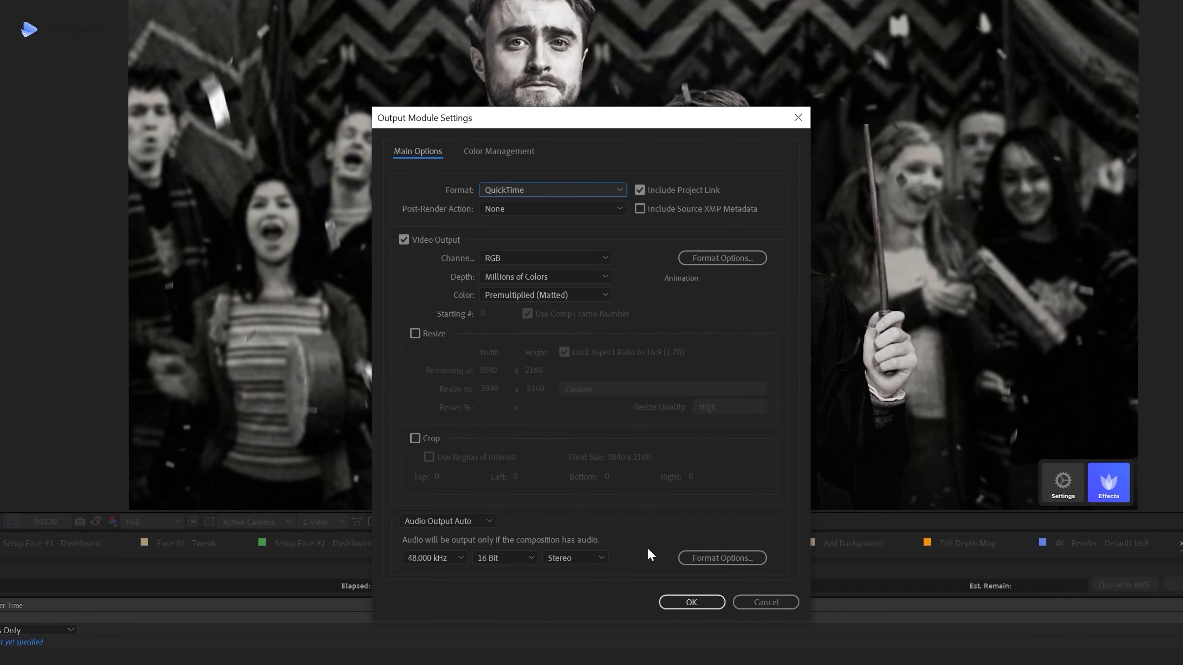
click(671, 603)
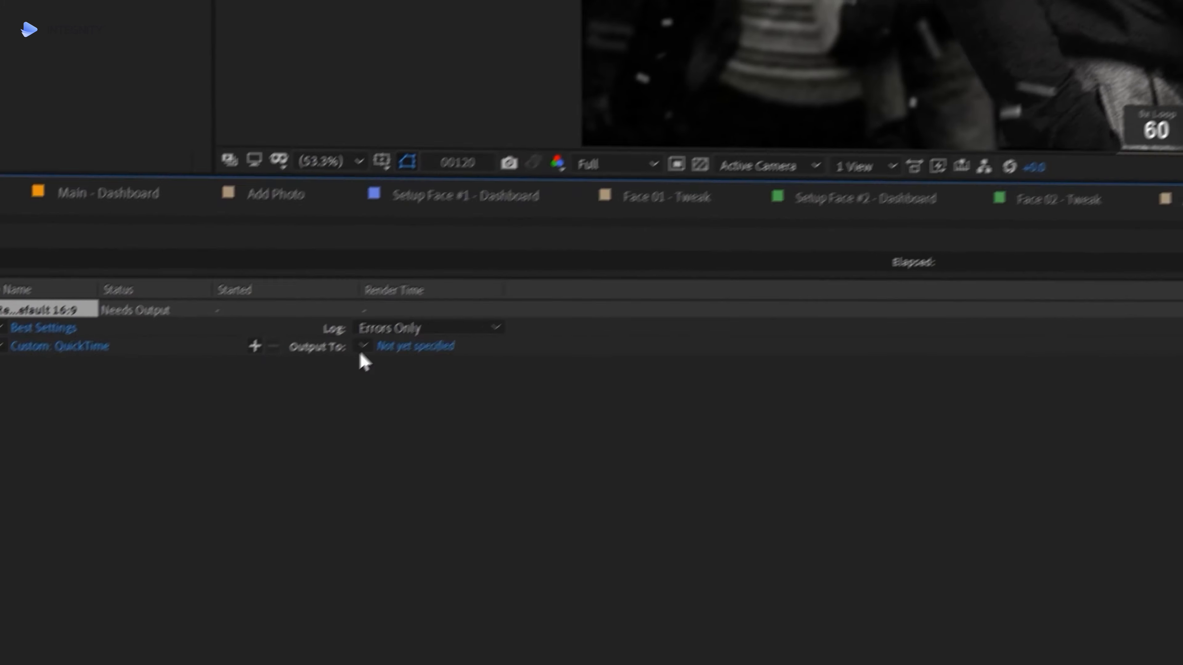
- Save the output movie as HP - 4K Render on the Desktop and add the rendered file to the Adobe Media Encoder queue
click(427, 338)
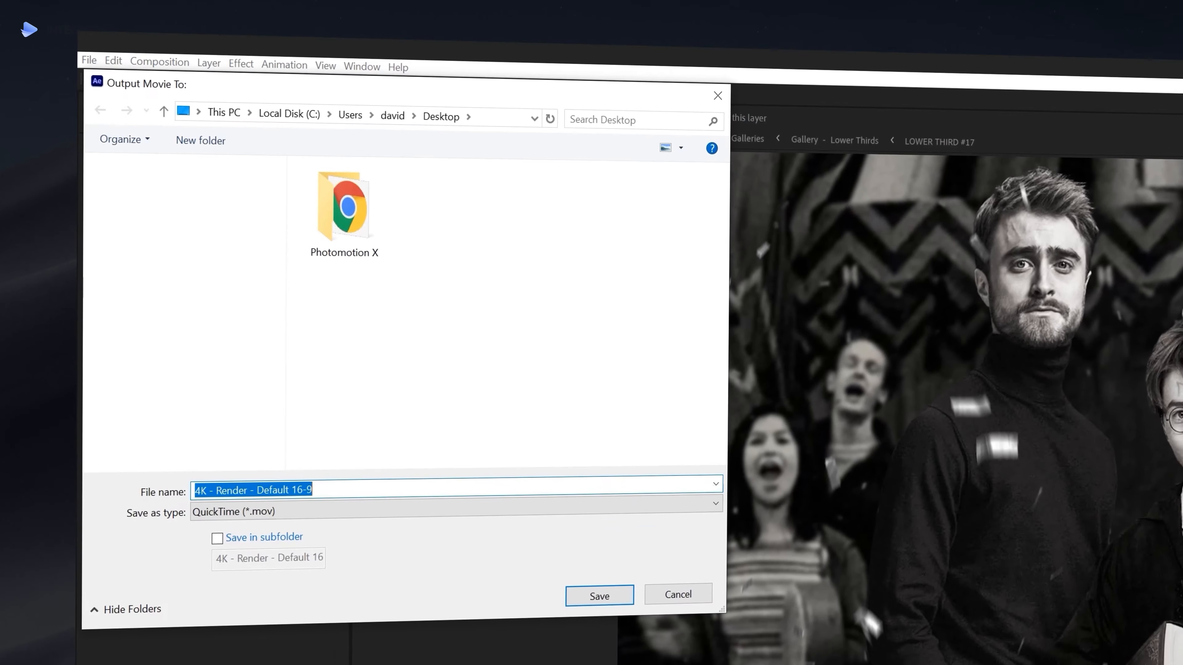
text(HP - 4K Render)
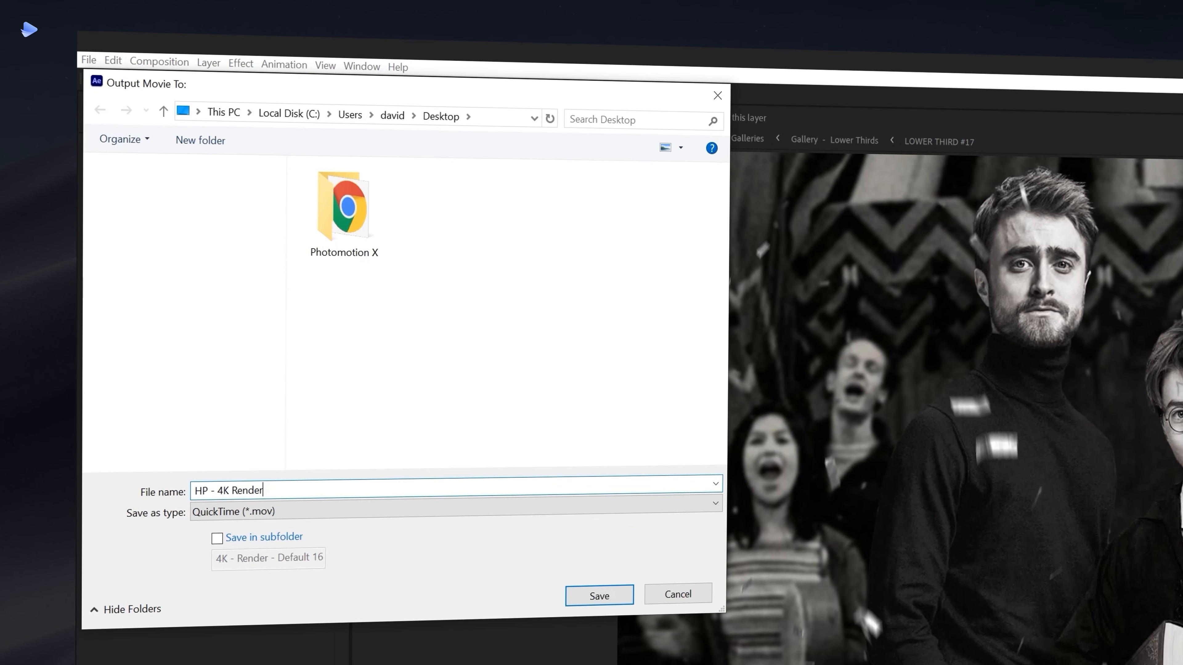
click(599, 597)
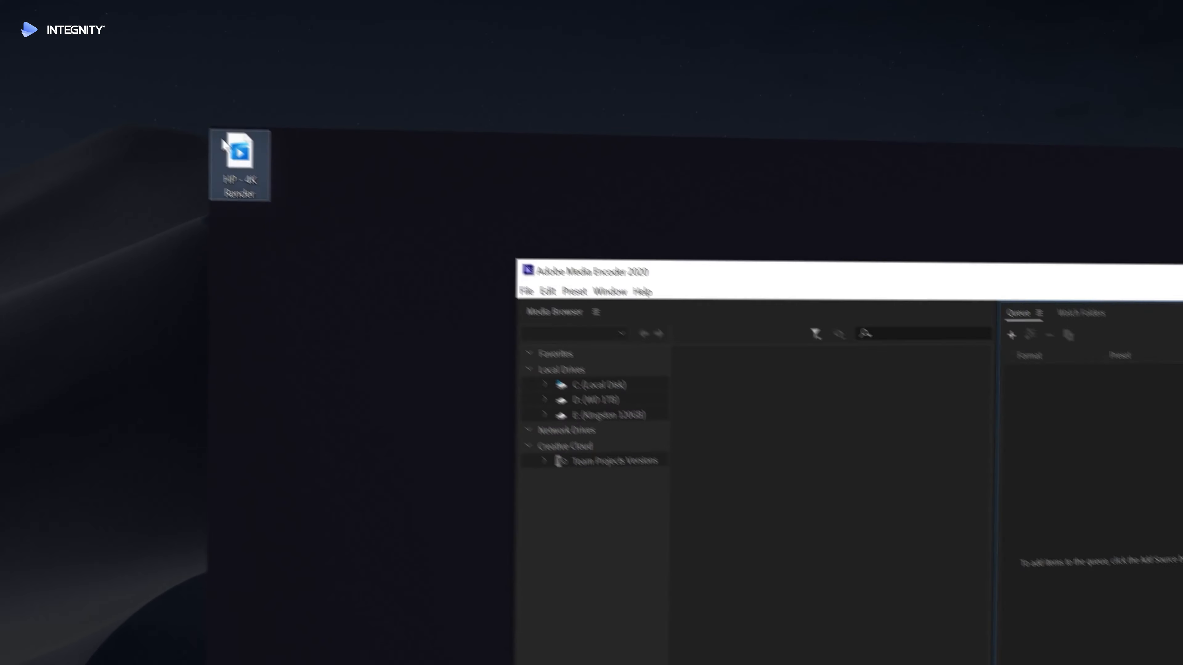
drag(235, 154, 1092, 490)
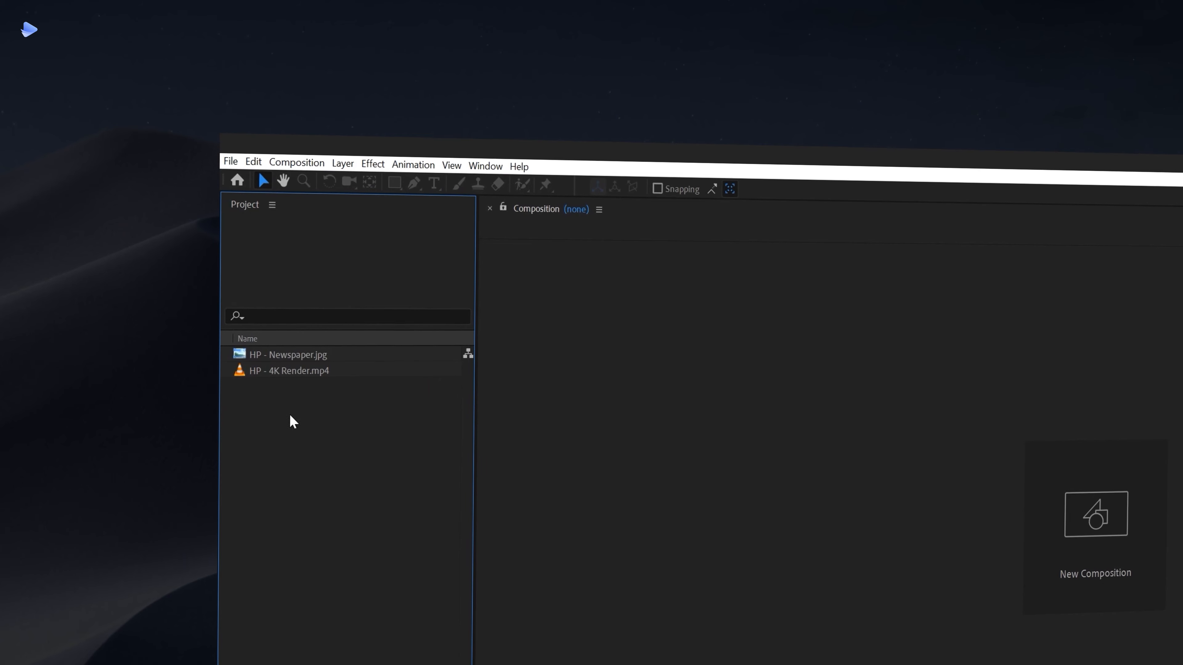
- In After Effects, create a composition from HP - Newspaper.jpg and place HP - 4K Render.mp4 above it, scaled to 50%
drag(289, 354, 269, 495)
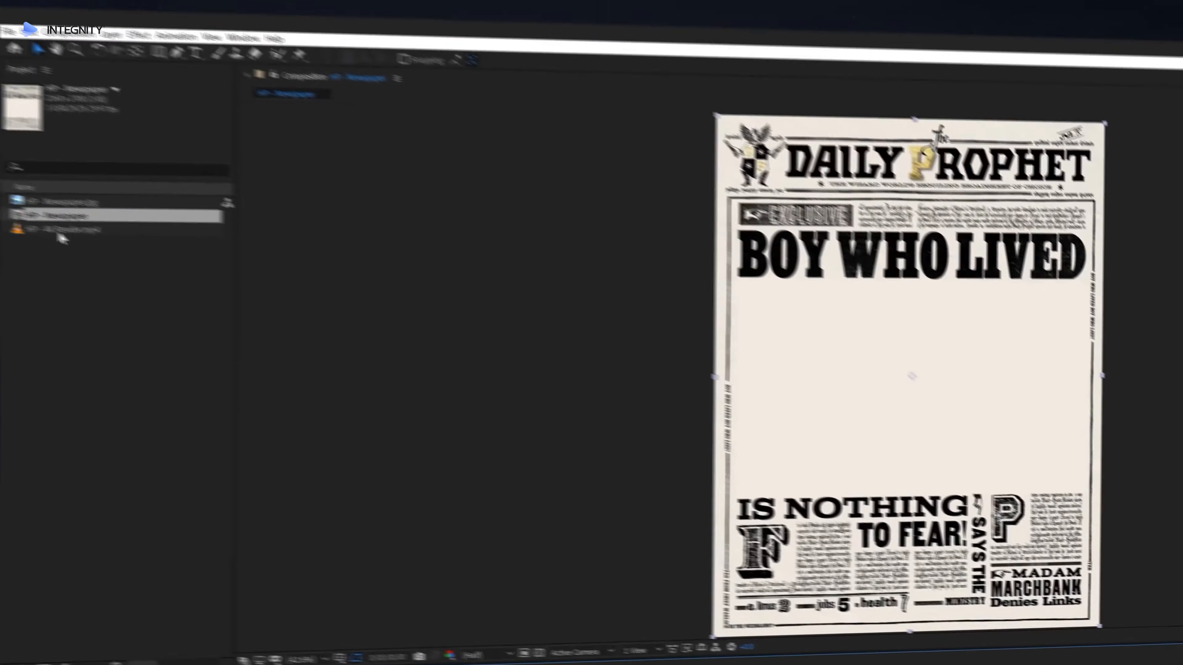
drag(115, 245, 260, 339)
key(s)
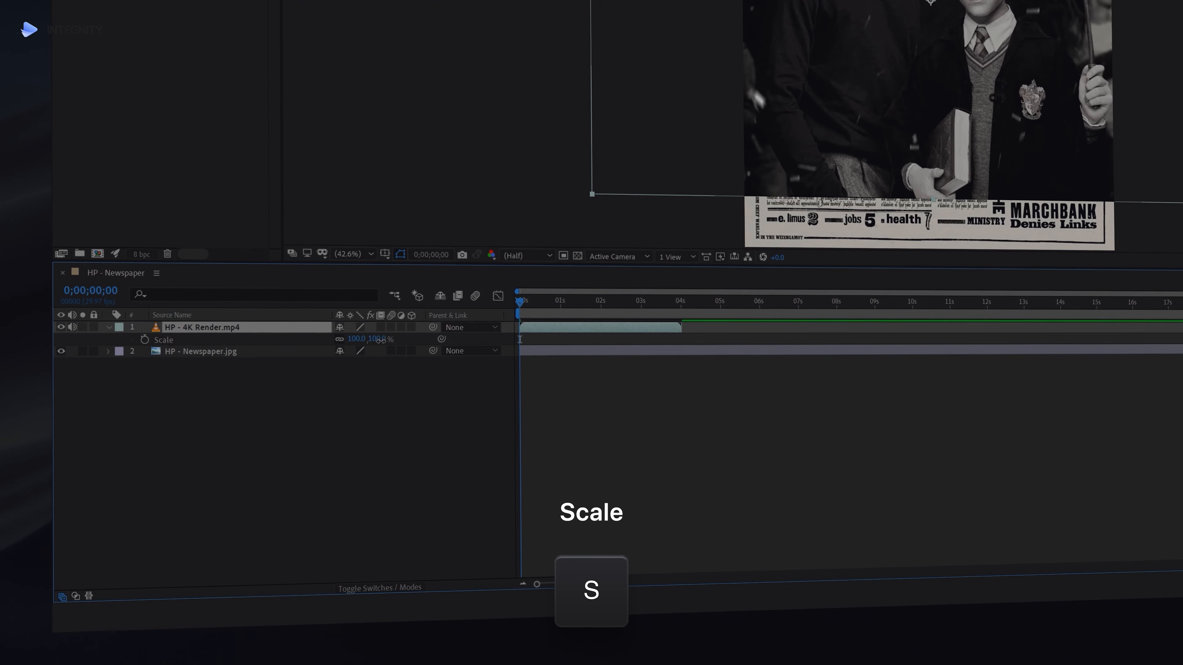
drag(356, 343, 350, 342)
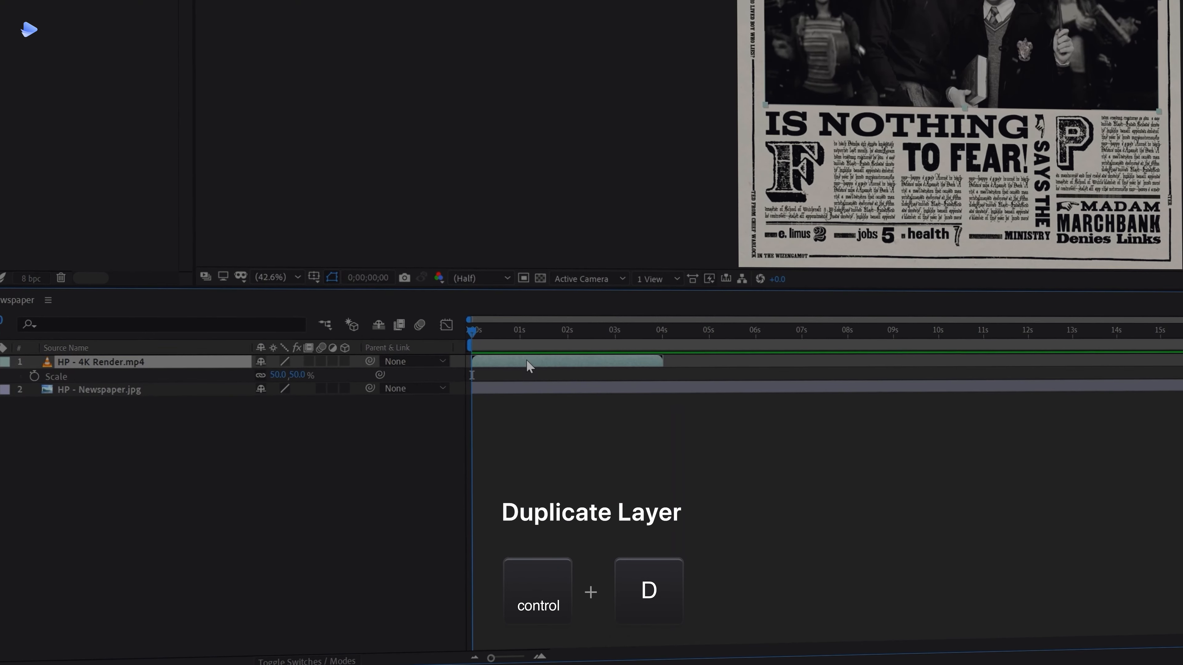
- Duplicate the HP - 4K Render.mp4 layer twice and place the copies end to end on the timeline
key(ctrl+d)
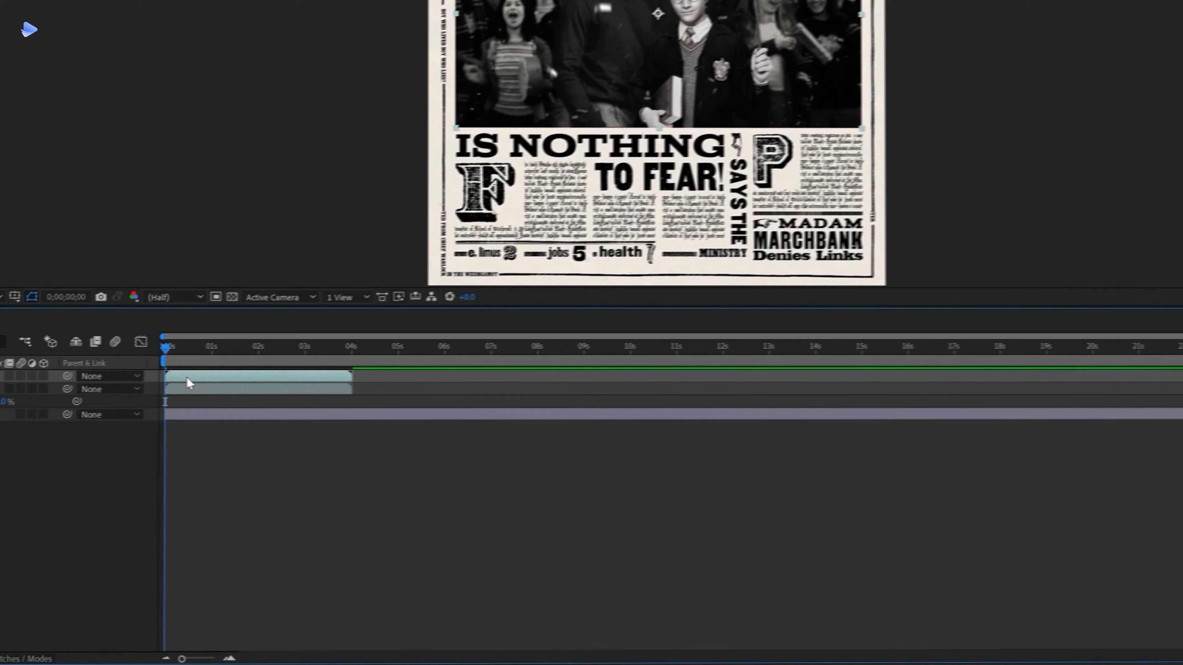
drag(494, 362, 539, 362)
drag(207, 378, 536, 381)
key(ctrl+d)
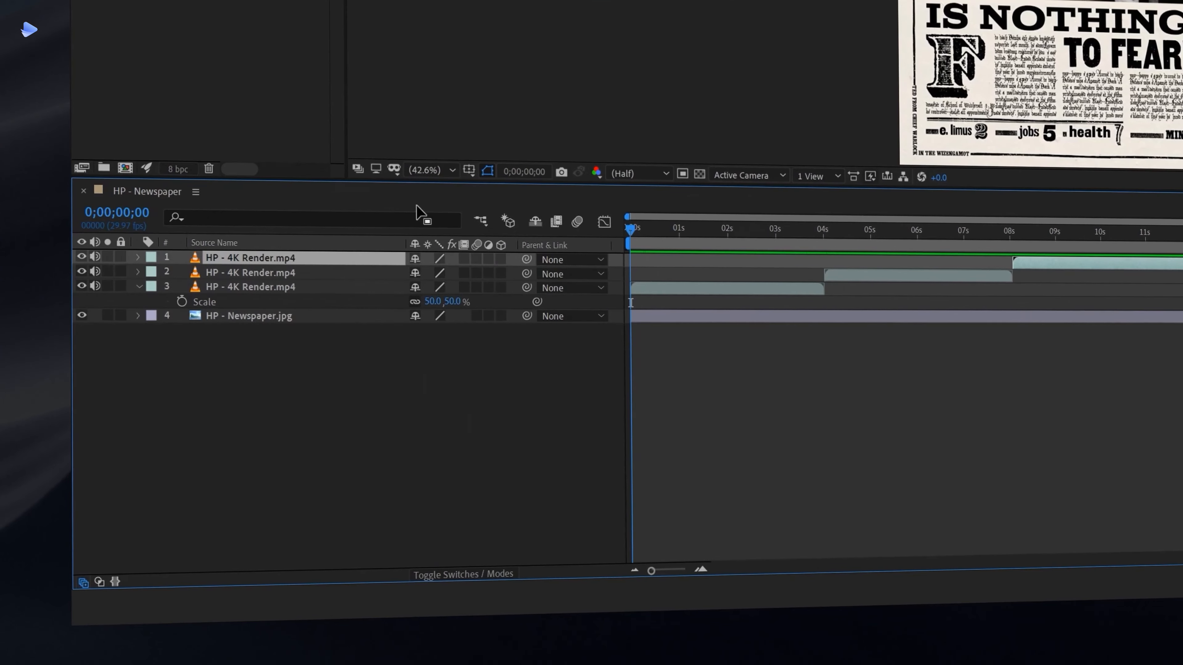
- Draw a rectangular Pen tool mask around the photo area on the HP - Newspaper.jpg layer
click(262, 323)
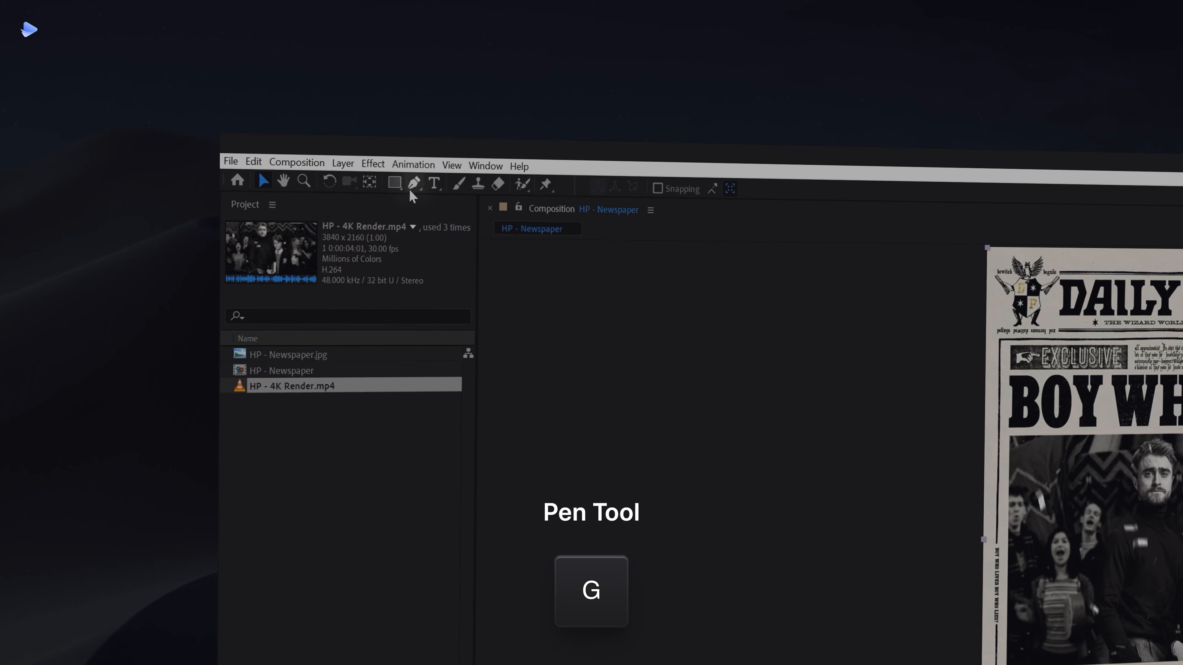
key(g)
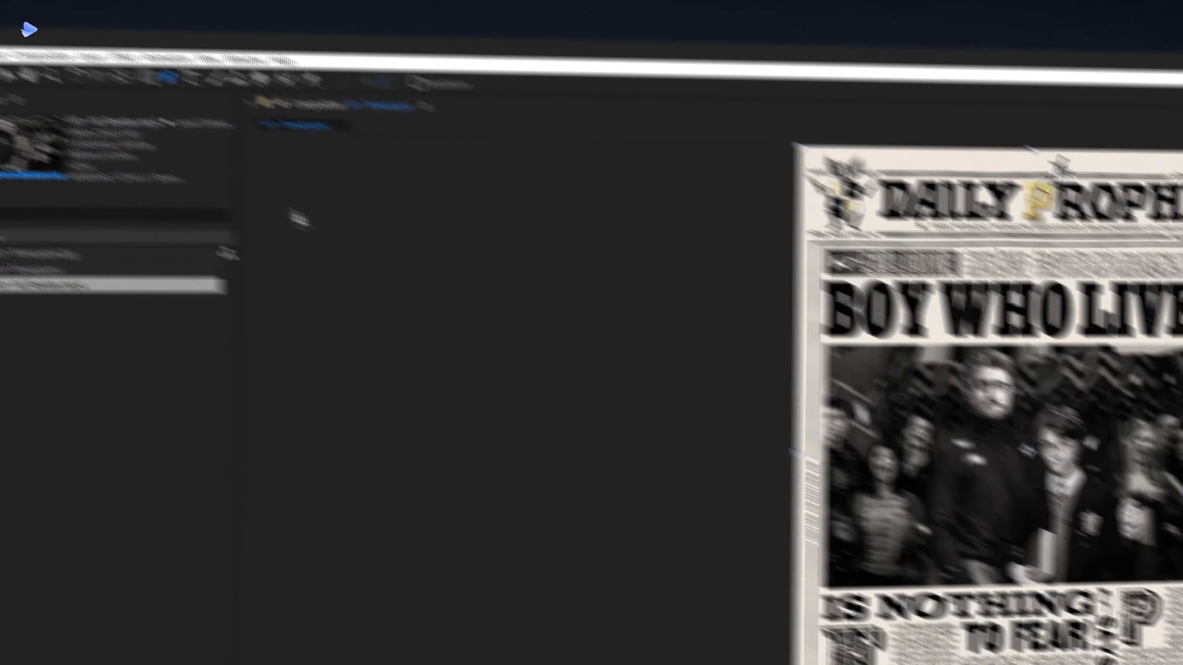
key(period)
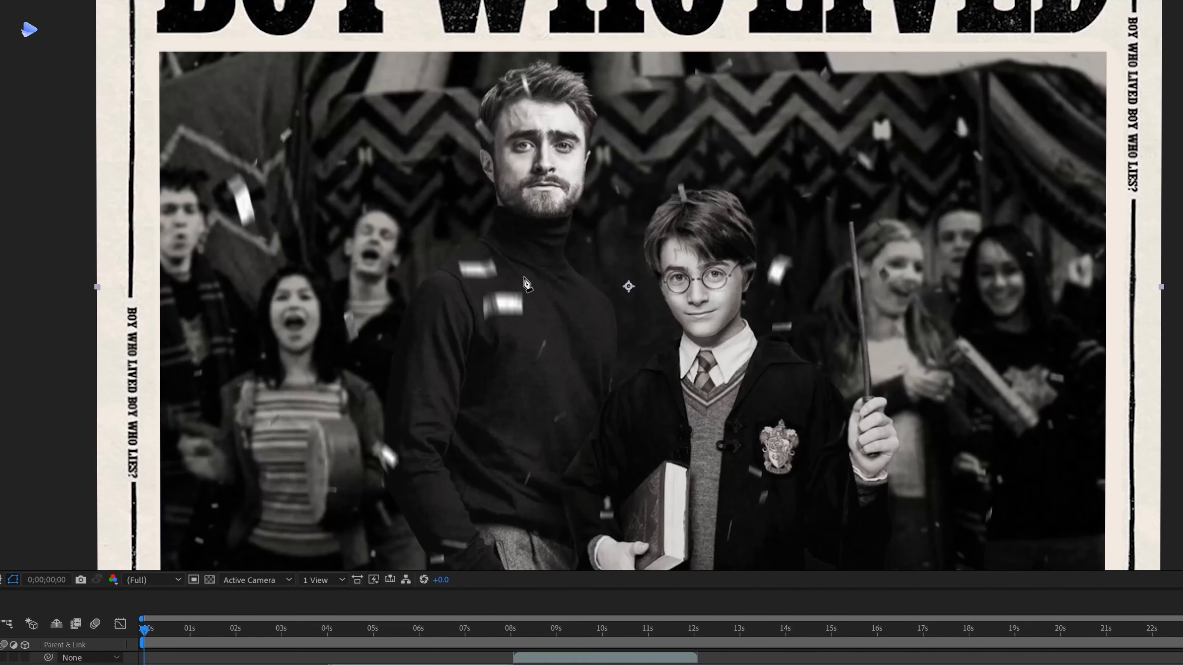
drag(523, 278, 542, 324)
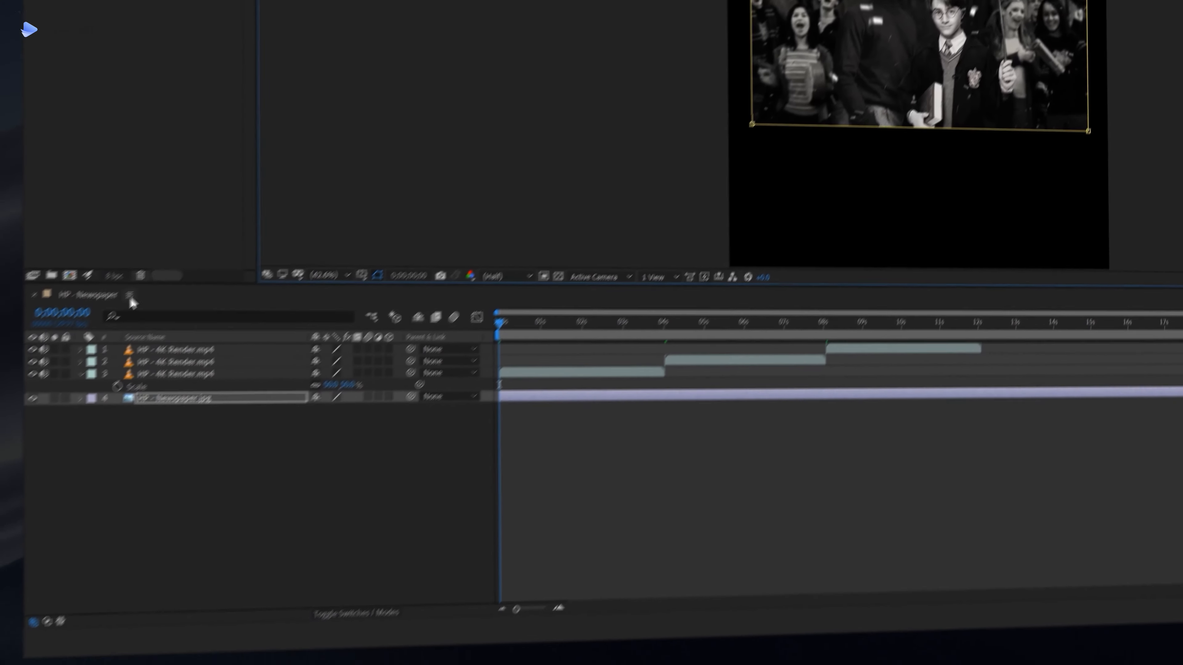
- Set the newspaper layer's mask mode to Subtract so the photo area is cut out
key(m)
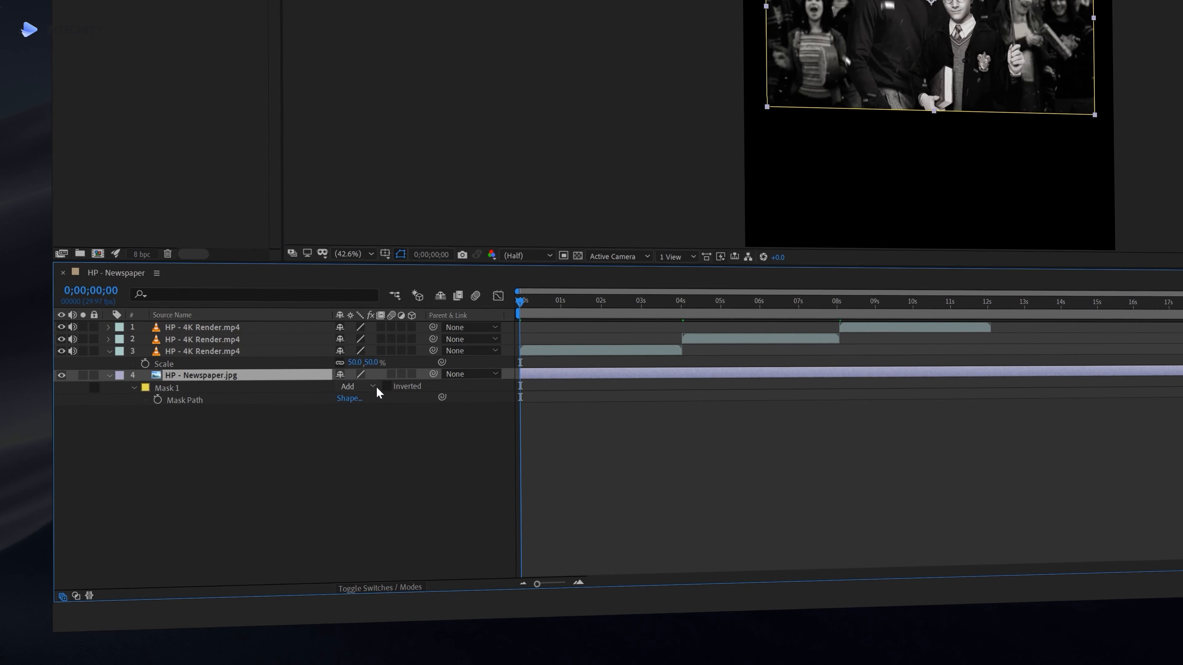
click(377, 388)
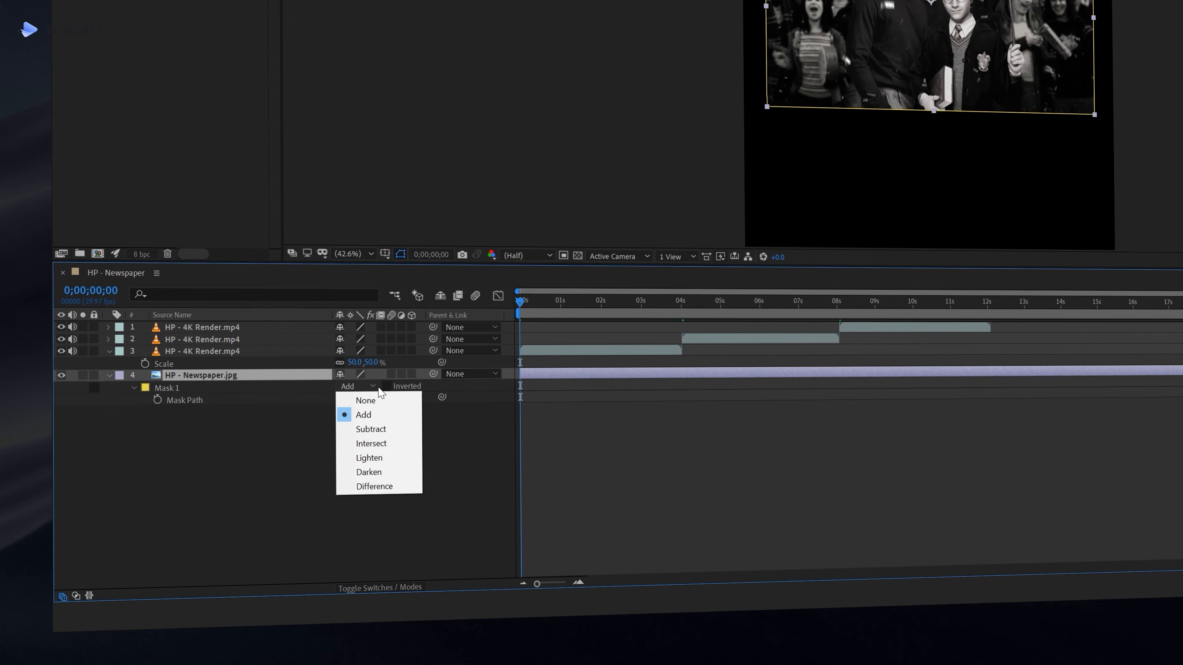
click(396, 430)
click(382, 448)
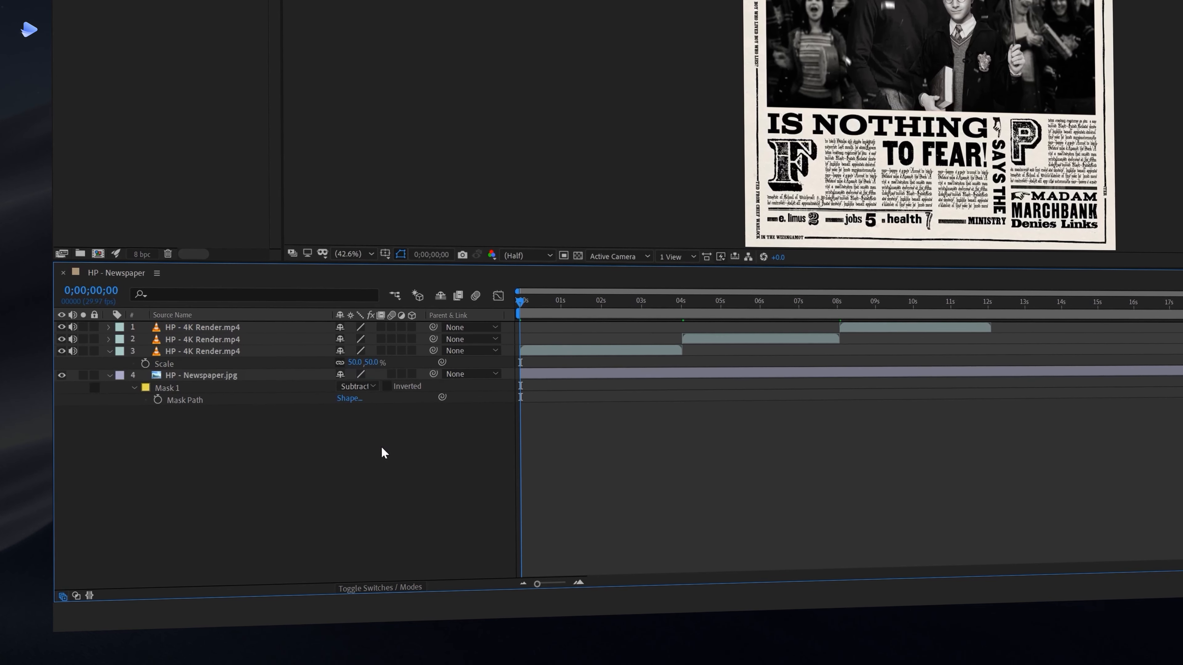
- Move all three HP - 4K Render.mp4 layers below HP - Newspaper.jpg and collapse the newspaper layer's mask properties
click(237, 327)
shift+click(228, 352)
drag(227, 352, 222, 427)
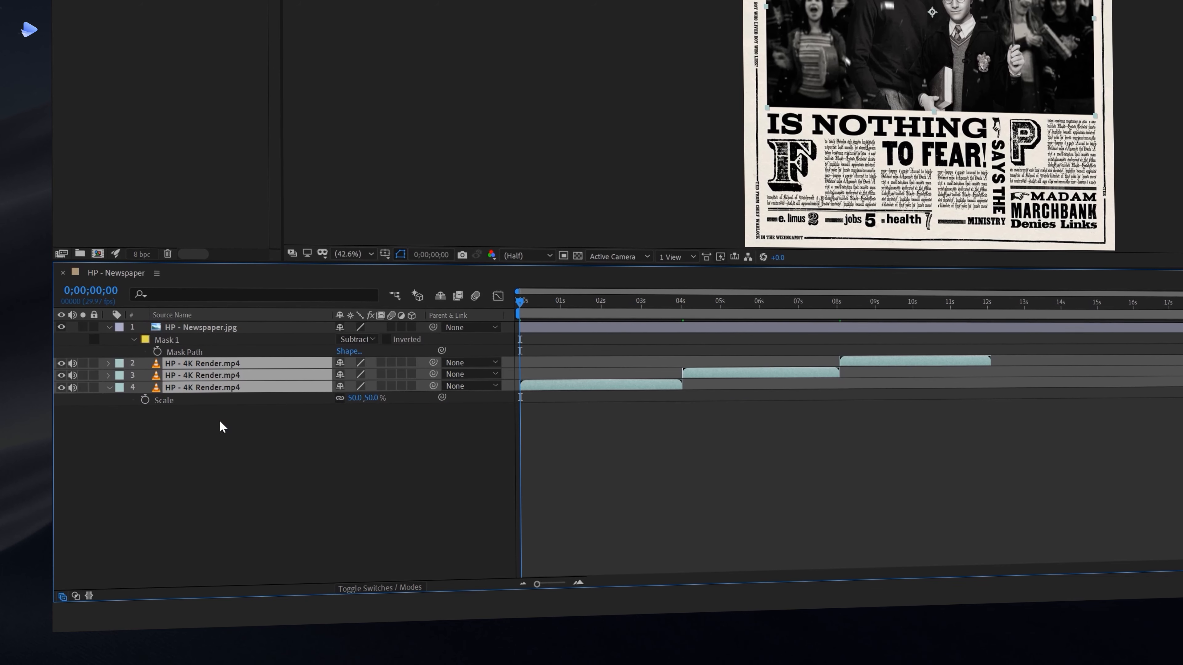
click(109, 327)
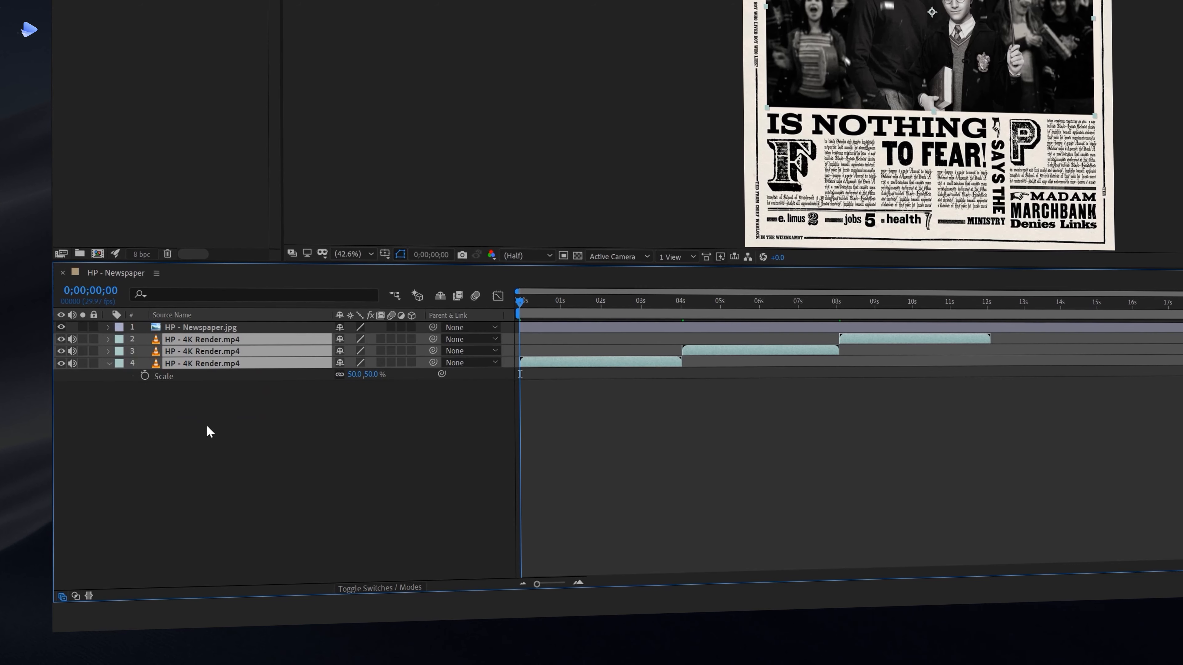
click(206, 424)
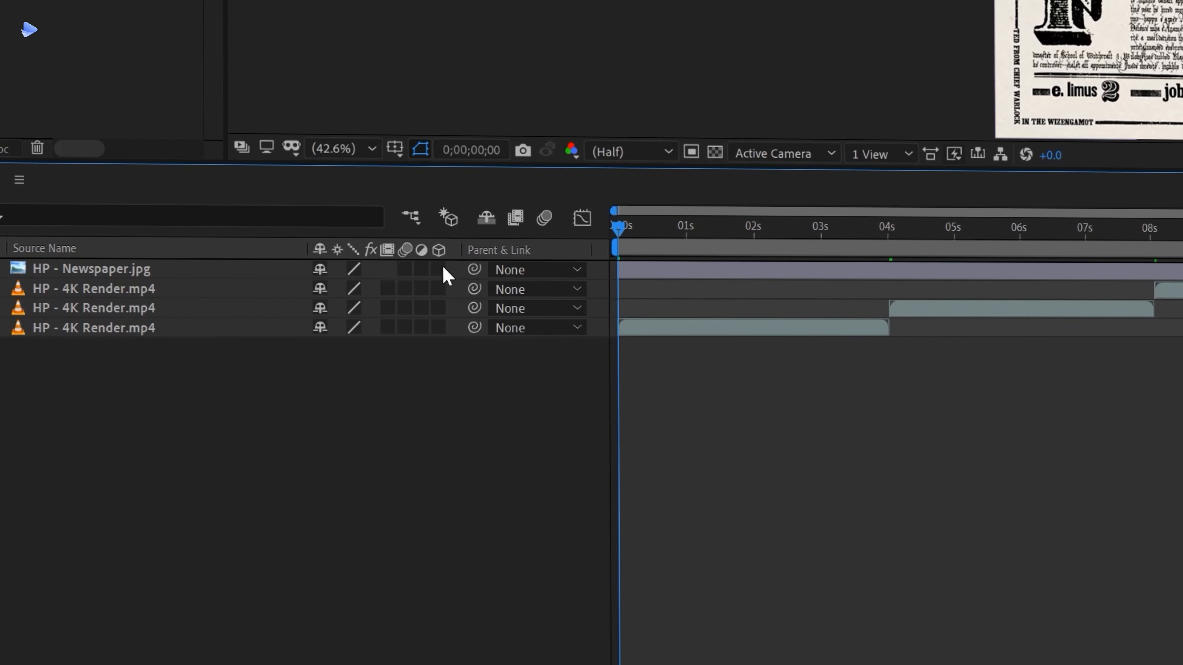
- Make all four layers 3D and add a Position keyframe to HP - Newspaper.jpg at 0 seconds
drag(440, 269, 439, 327)
key(p)
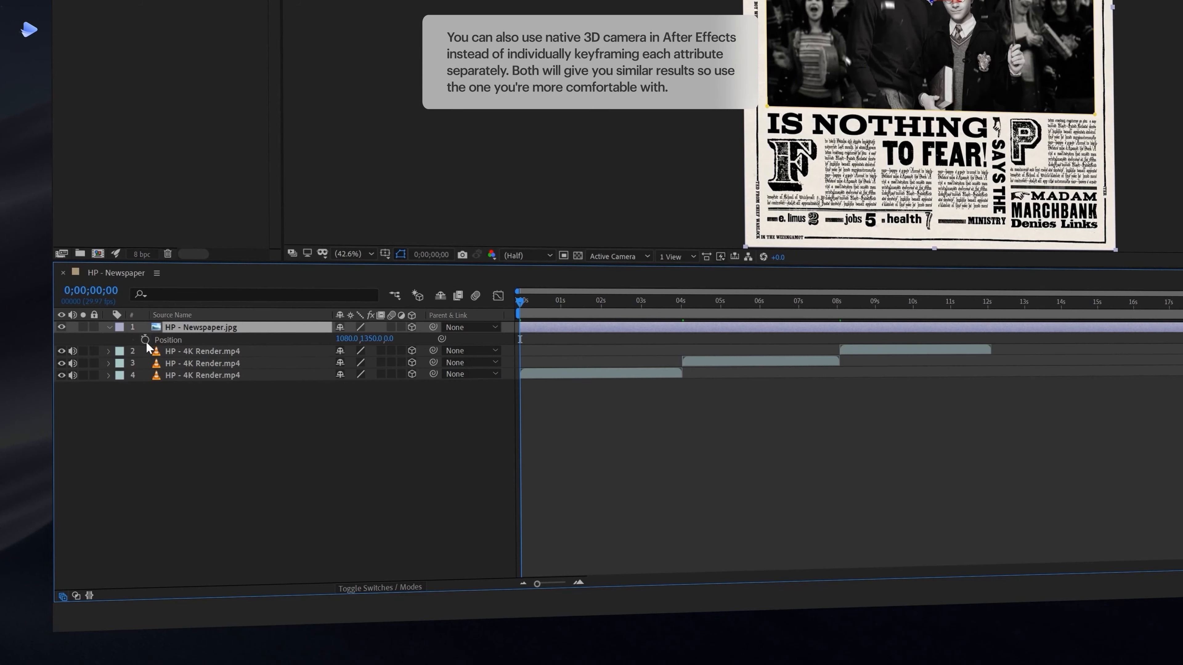
click(146, 341)
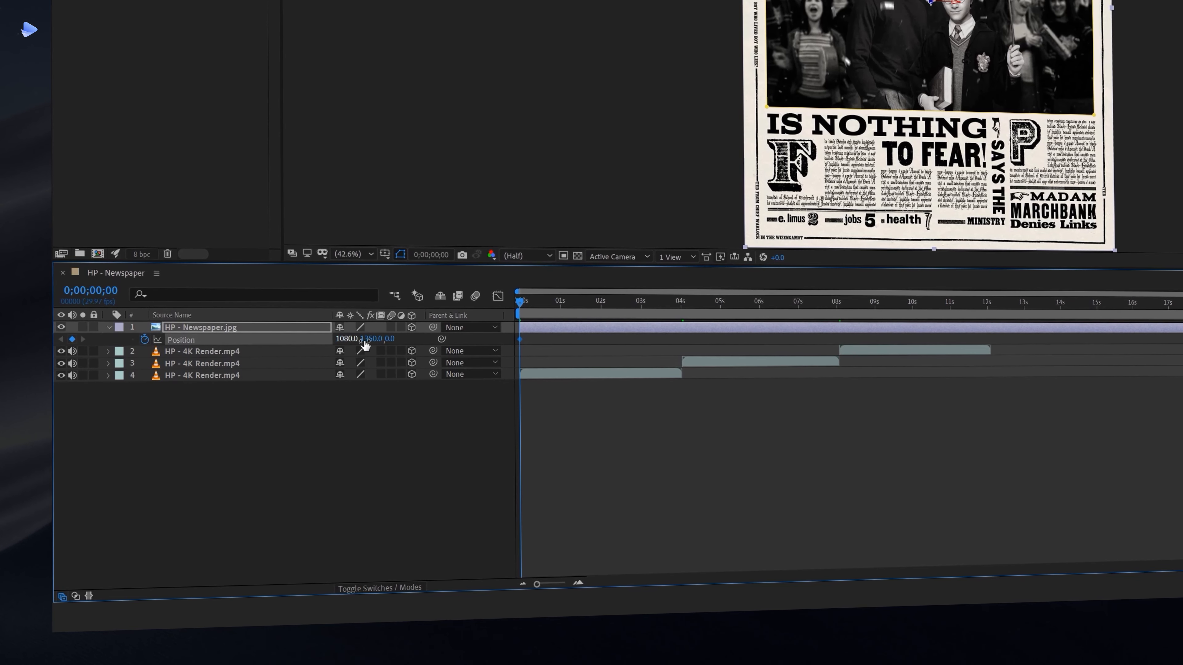
- Set the newspaper layer's Position to 1137, 1316, -682 at 2 seconds
click(602, 302)
drag(389, 339, 106, 355)
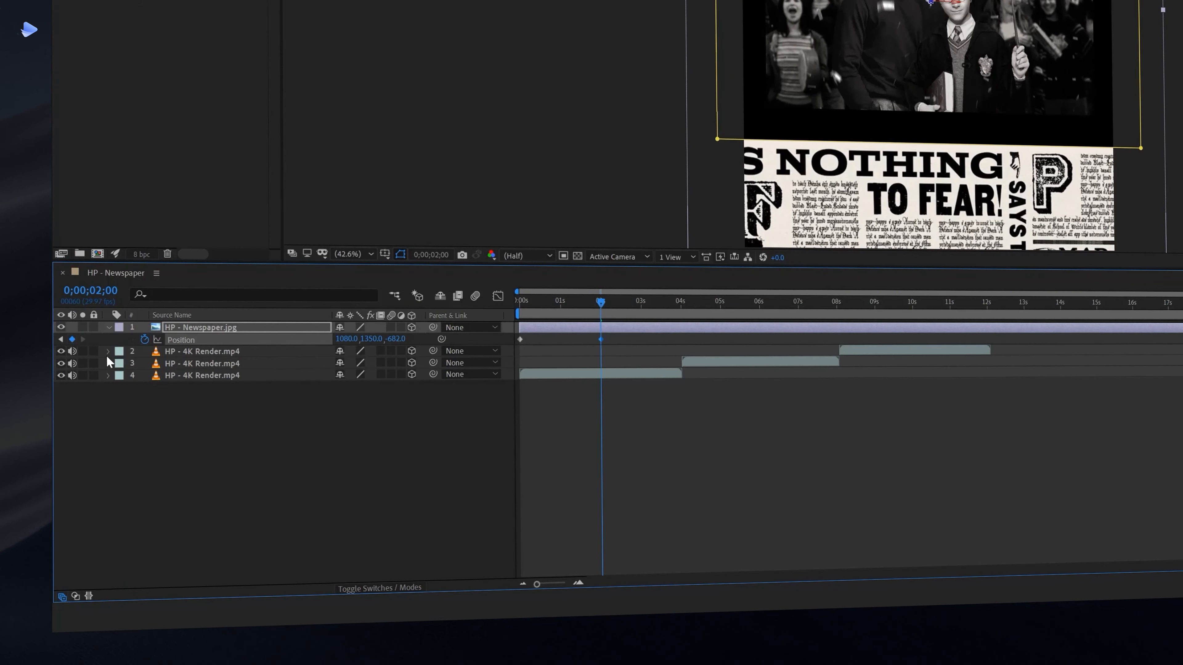
mouse_move(366, 341)
mouse_down()
mouse_move(344, 341)
mouse_move(381, 340)
mouse_up()
- Keyframe the newspaper layer's Scale at 100% at 0 seconds and 105% at 2 seconds
key(s)
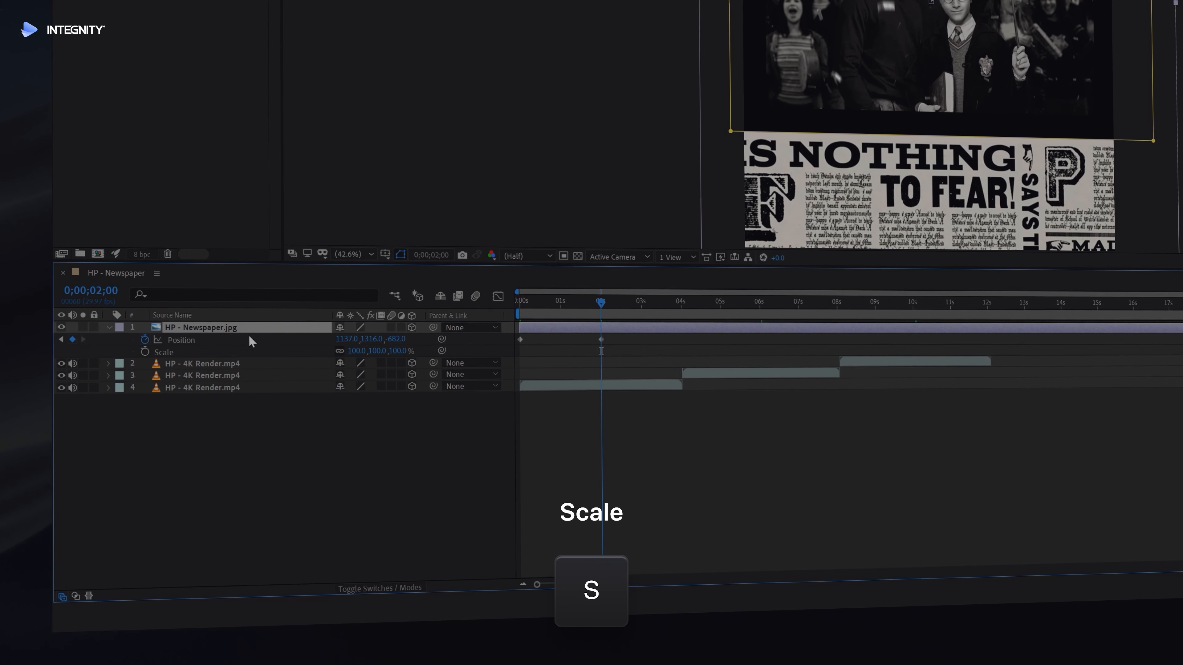
click(170, 353)
drag(601, 302, 509, 300)
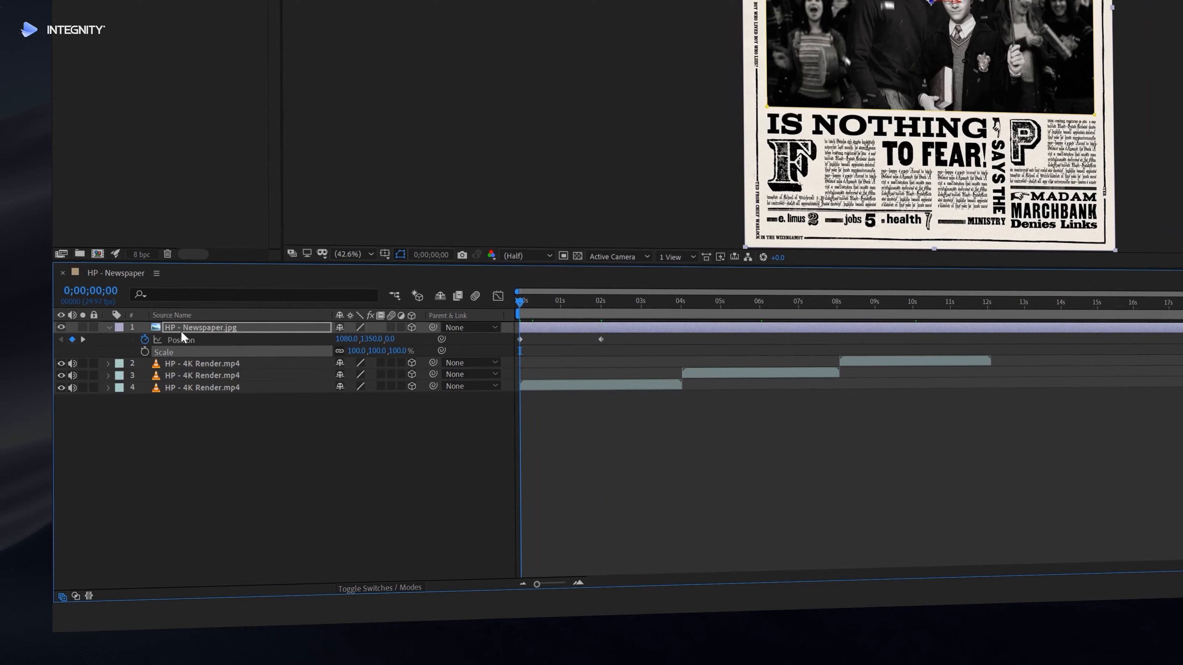
click(145, 352)
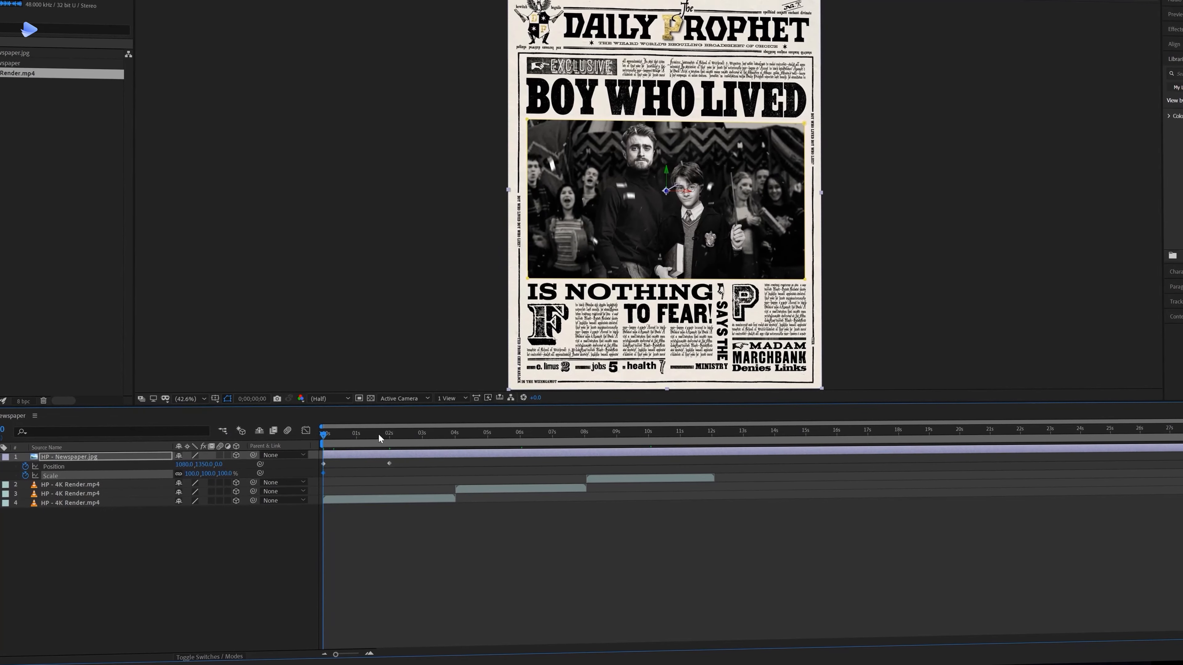
click(391, 433)
click(228, 472)
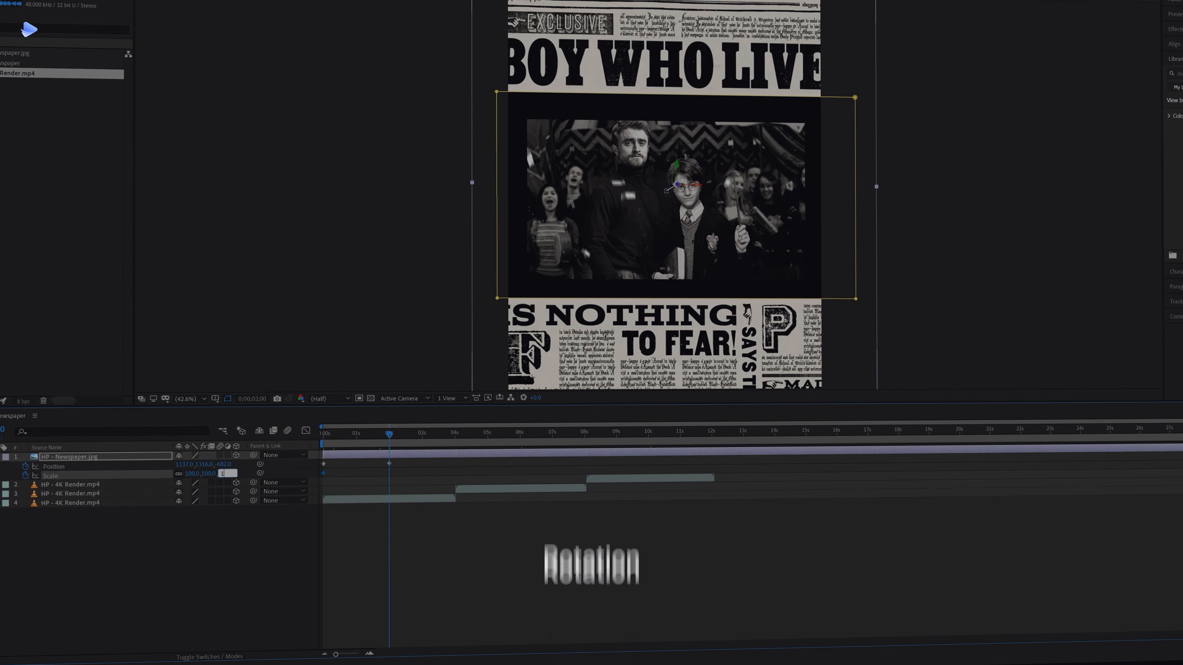
text(105)
key(Return)
- Keyframe the newspaper layer's Orientation at 0°, 0°, 0° at 0 seconds and 352°, 351°, 359° at 2 seconds
key(shift+r)
click(321, 436)
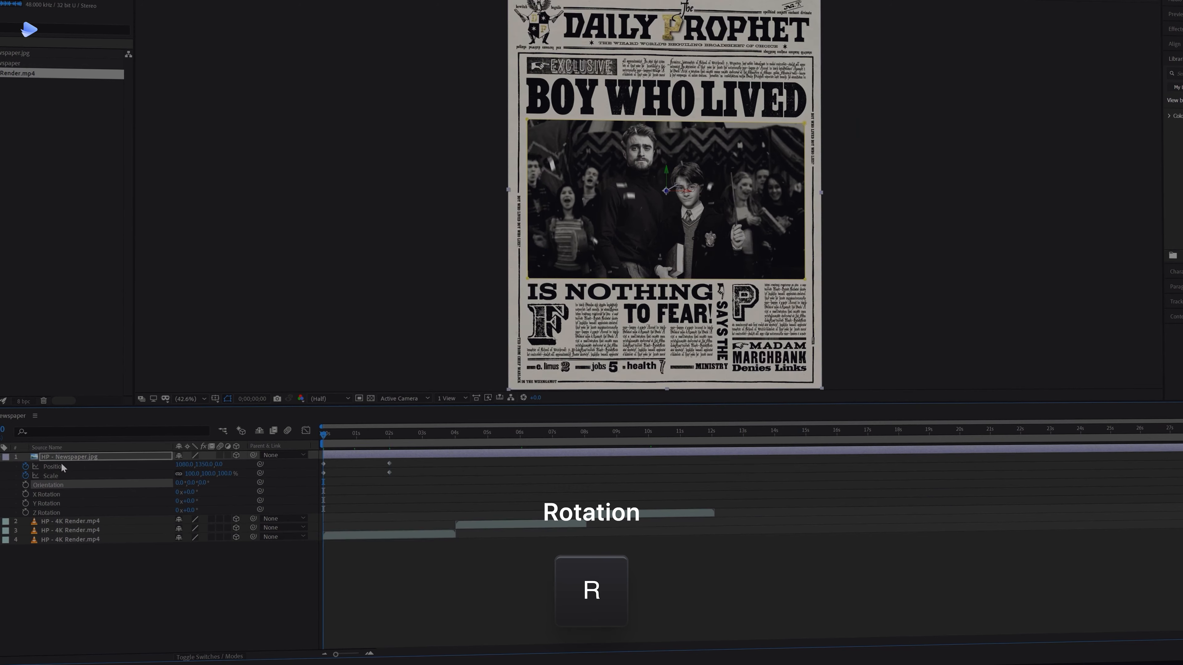
click(26, 485)
click(389, 436)
drag(181, 484, 176, 485)
mouse_move(200, 484)
mouse_down()
mouse_move(188, 488)
mouse_move(219, 488)
mouse_up()
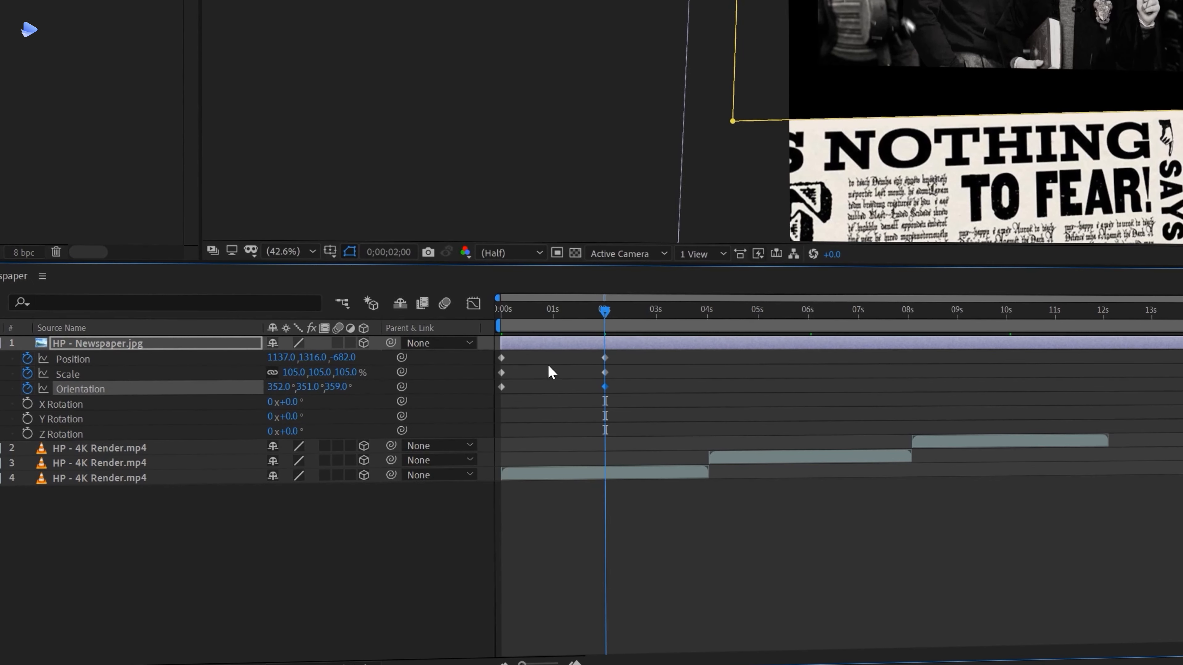
- Copy the newspaper's Position, Scale and Orientation keyframes from 0 to 4 seconds and apply Easy Ease to all its keyframes
drag(539, 359, 497, 400)
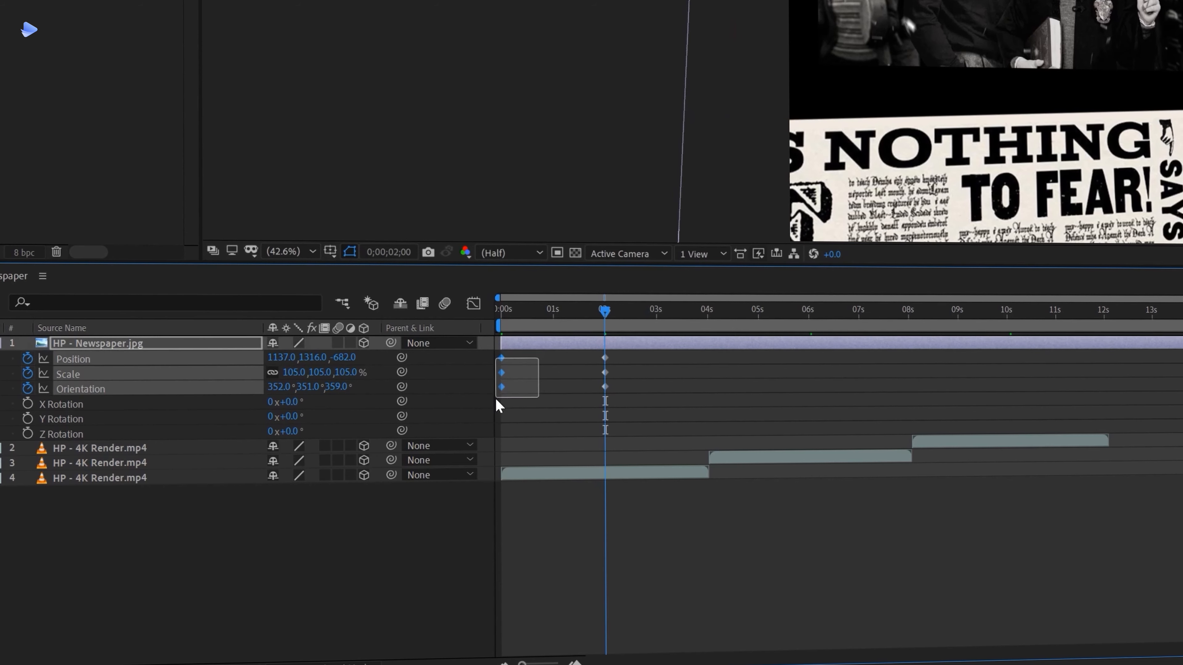
key(ctrl+c)
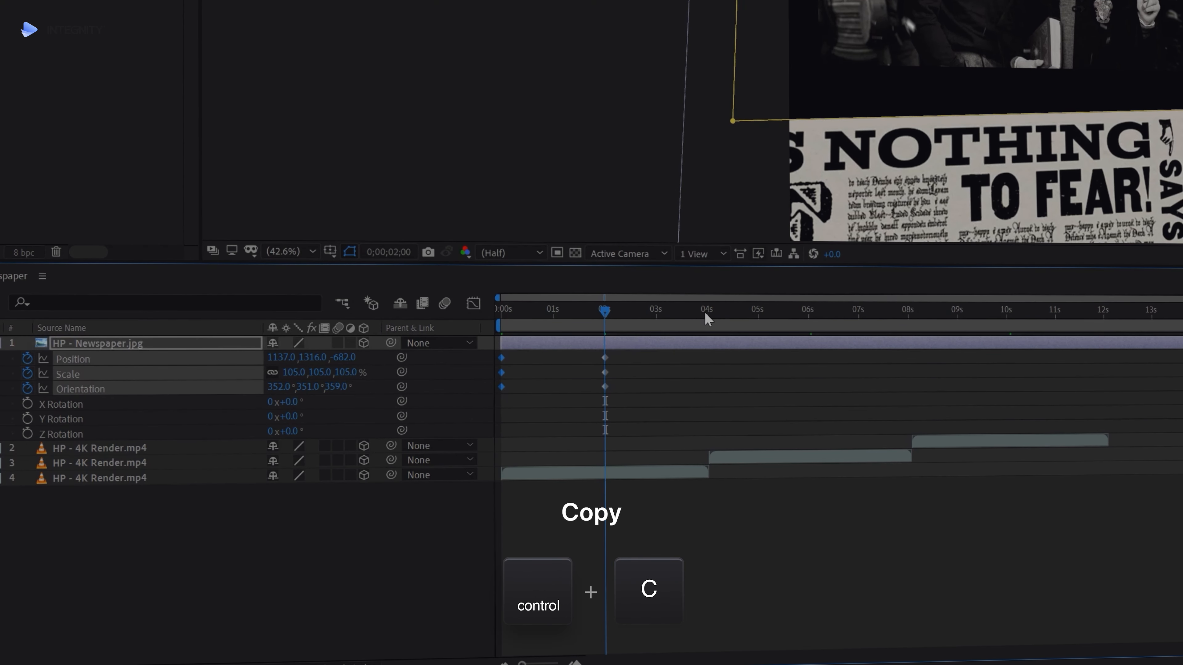
click(706, 319)
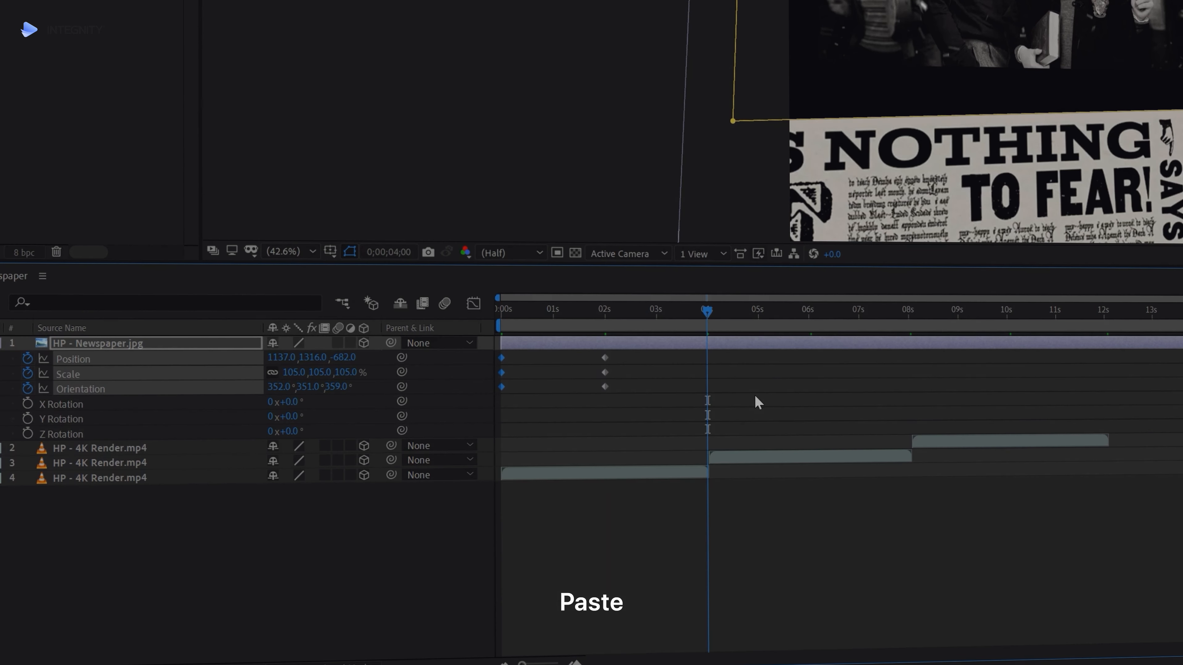
key(ctrl+v)
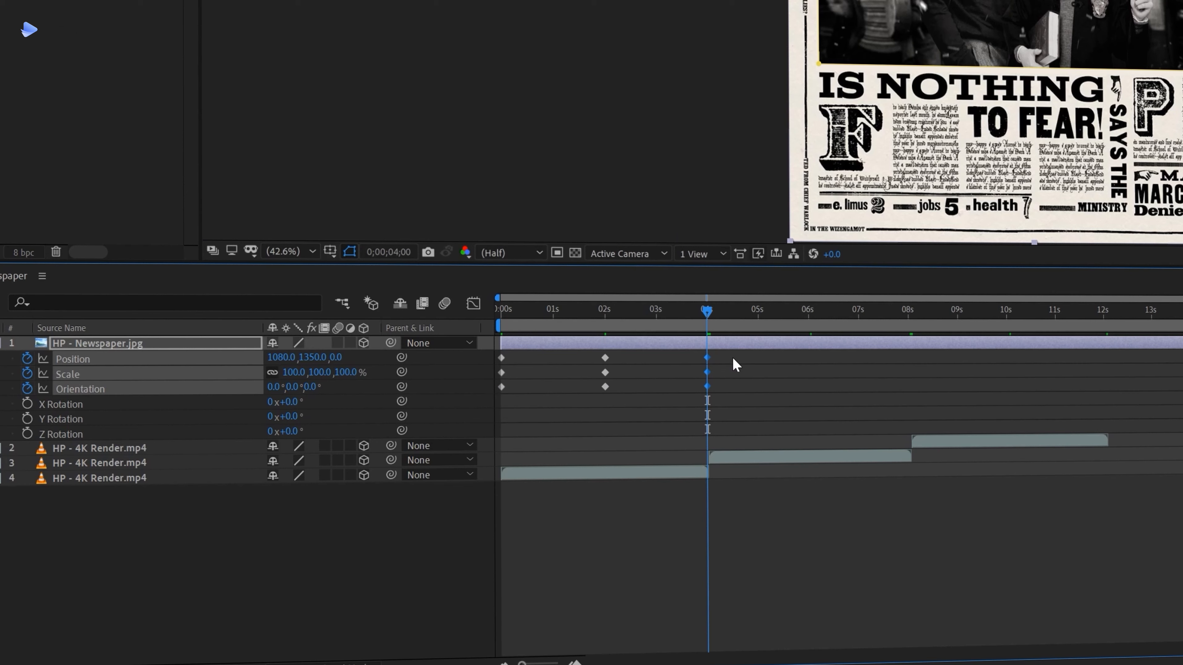
drag(732, 349, 489, 399)
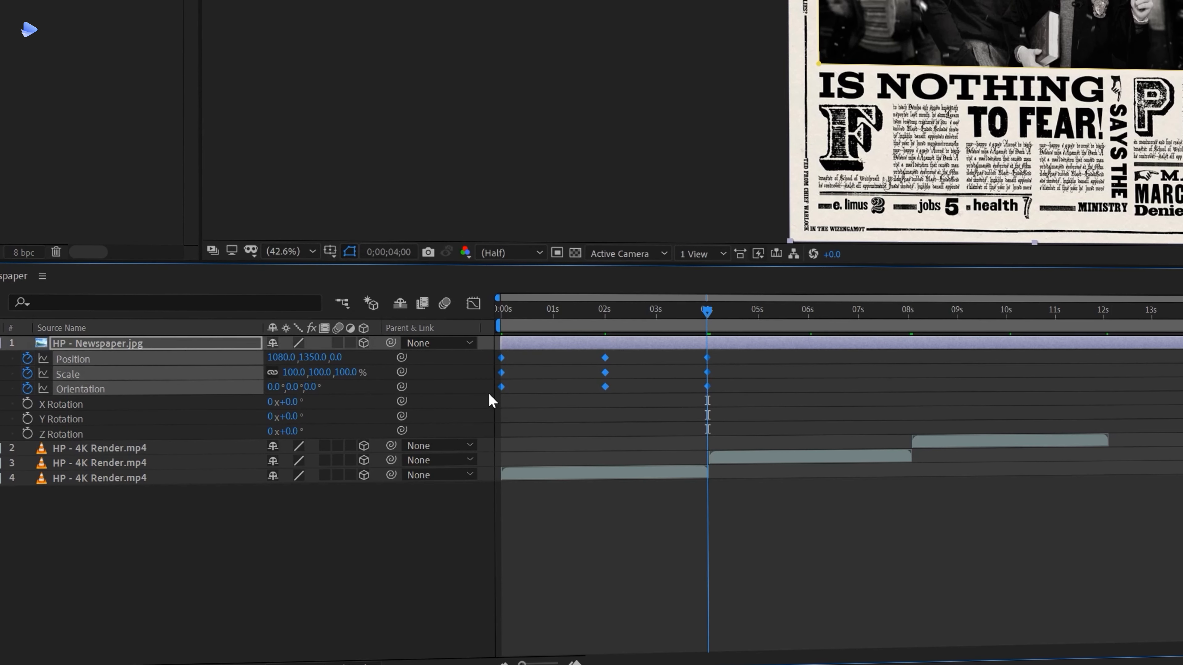
key(F9)
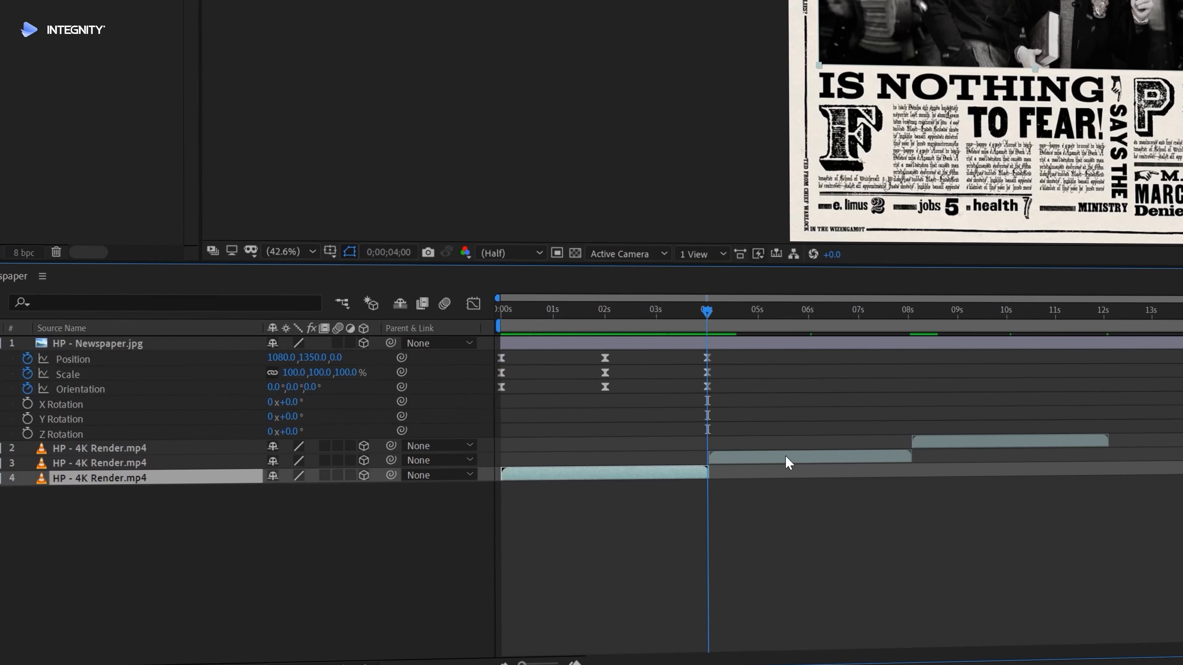
- Delete the HP - 4K Render.mp4 copies starting at 4 and 8 seconds and preview the newspaper animation
click(787, 461)
shift+click(943, 439)
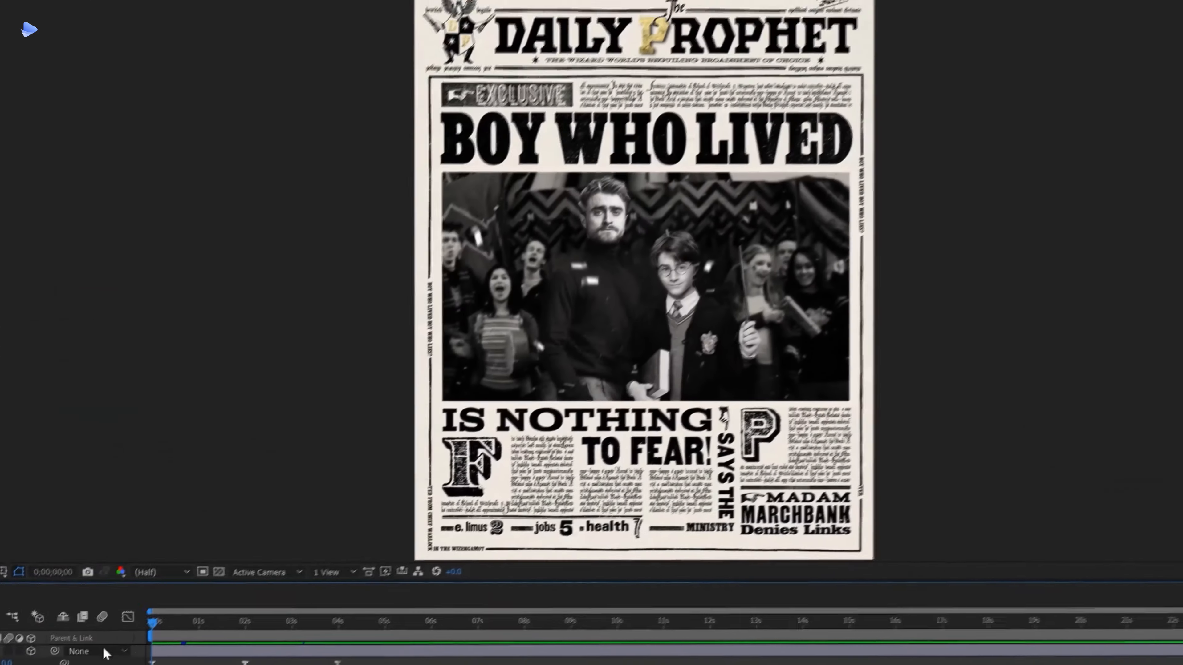
key(space)
key(space)
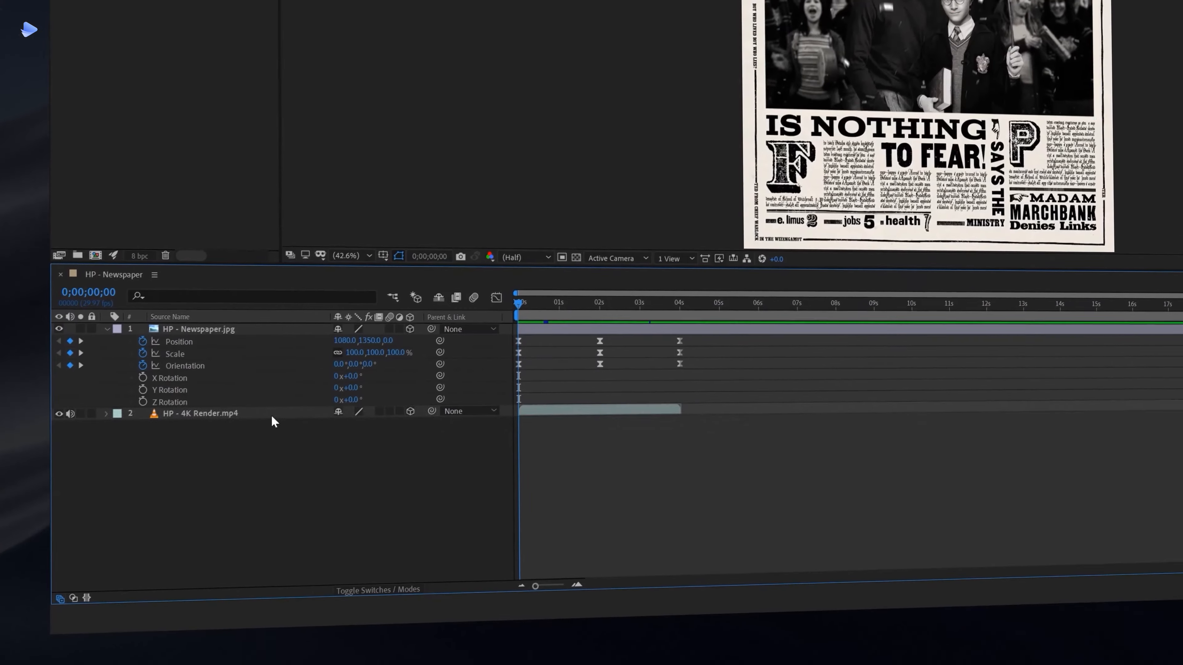
- Add a Position keyframe to HP - 4K Render.mp4 at 0 seconds and reveal its Scale and Rotation properties as well
click(272, 413)
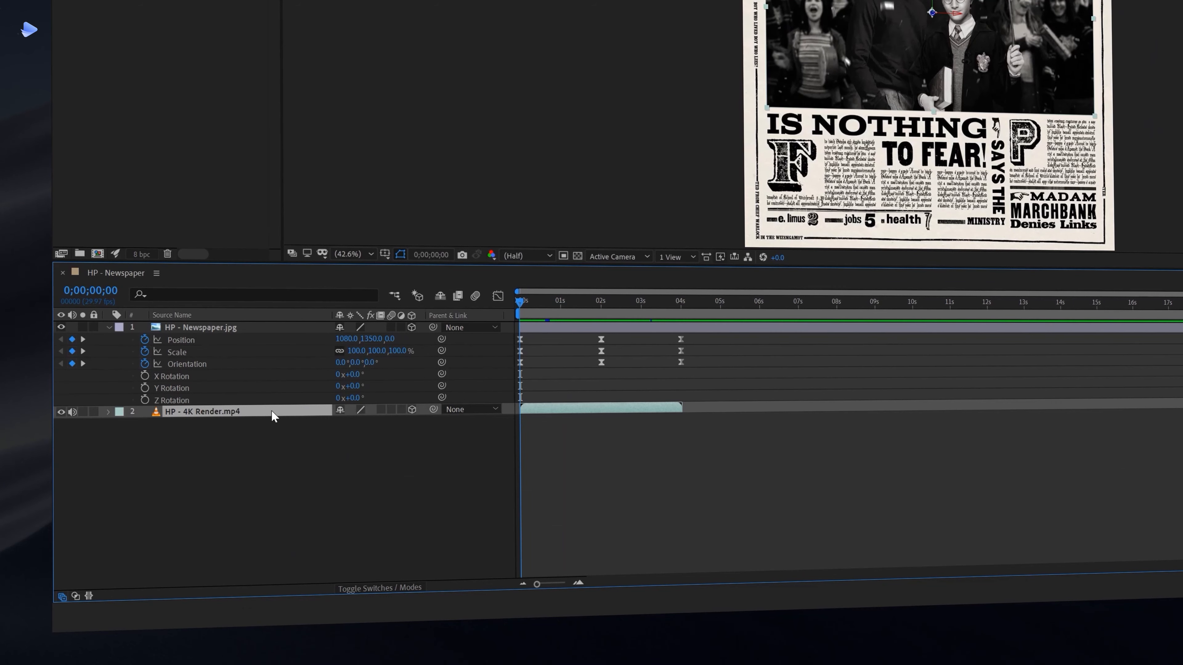
key(p)
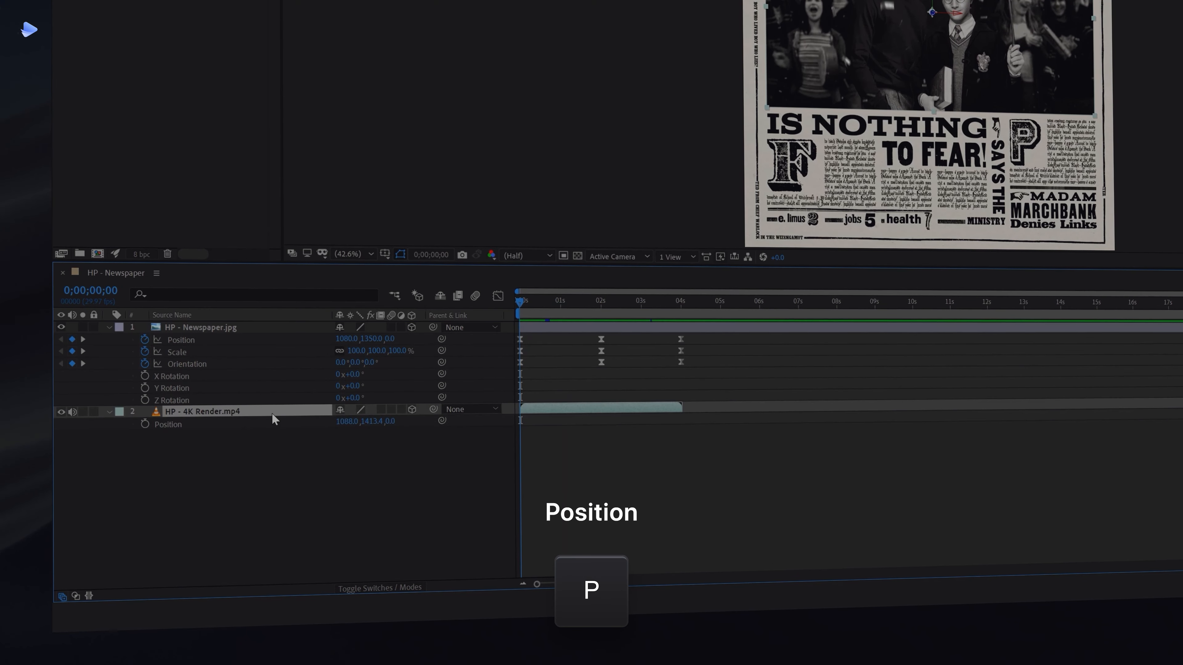
click(144, 424)
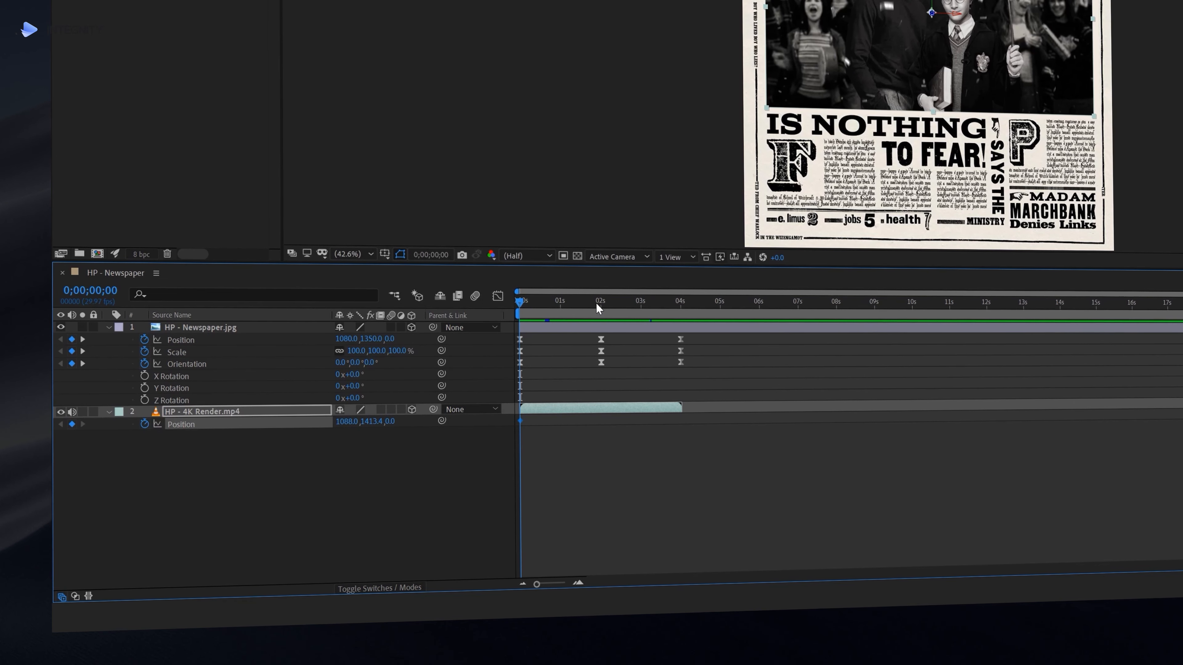
key(shift+s)
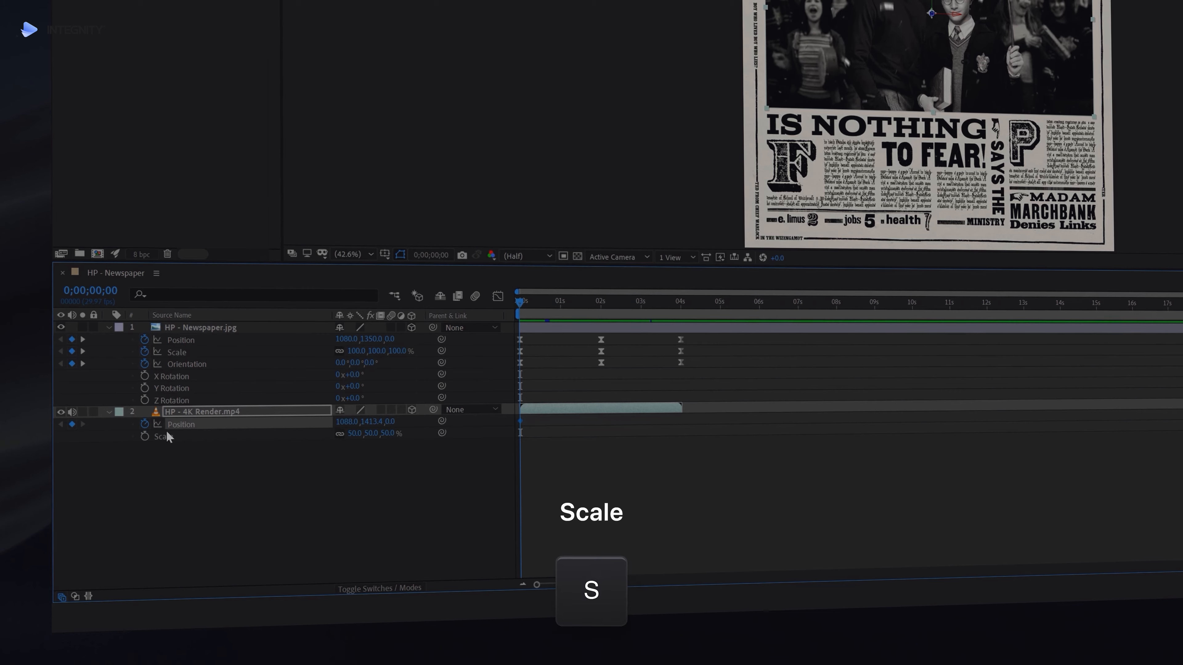
key(shift+r)
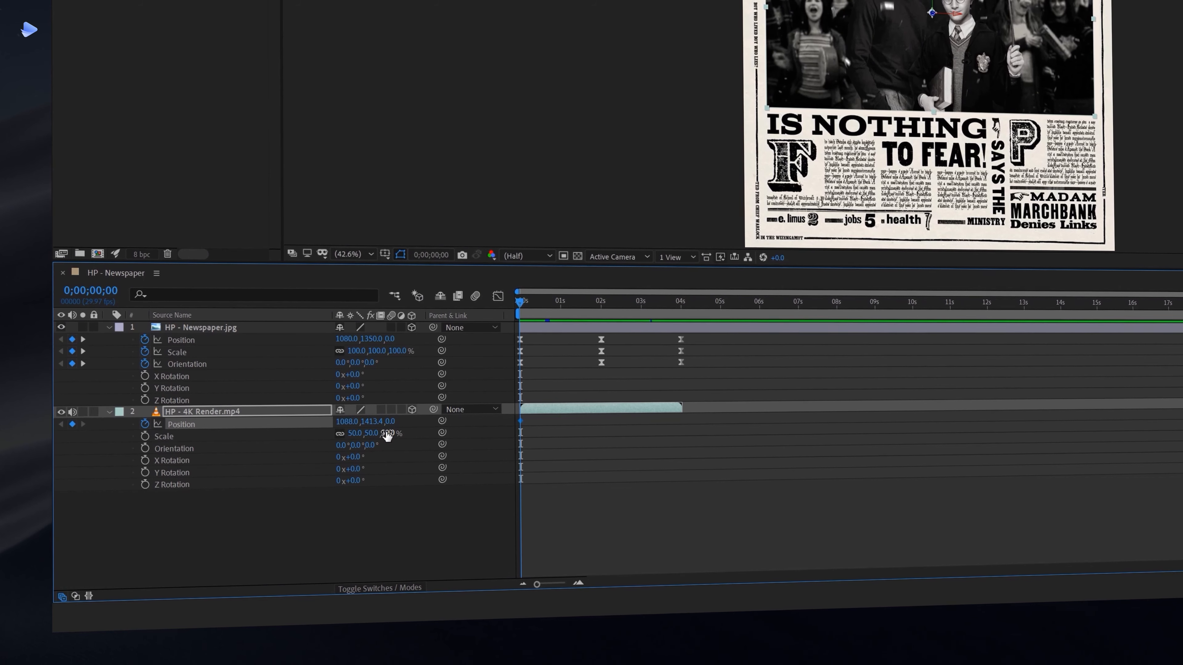
- Scale HP - 4K Render.mp4 to 66% and keyframe its Position at 1088, 1420.4, 0 at 2 seconds
drag(387, 436, 391, 433)
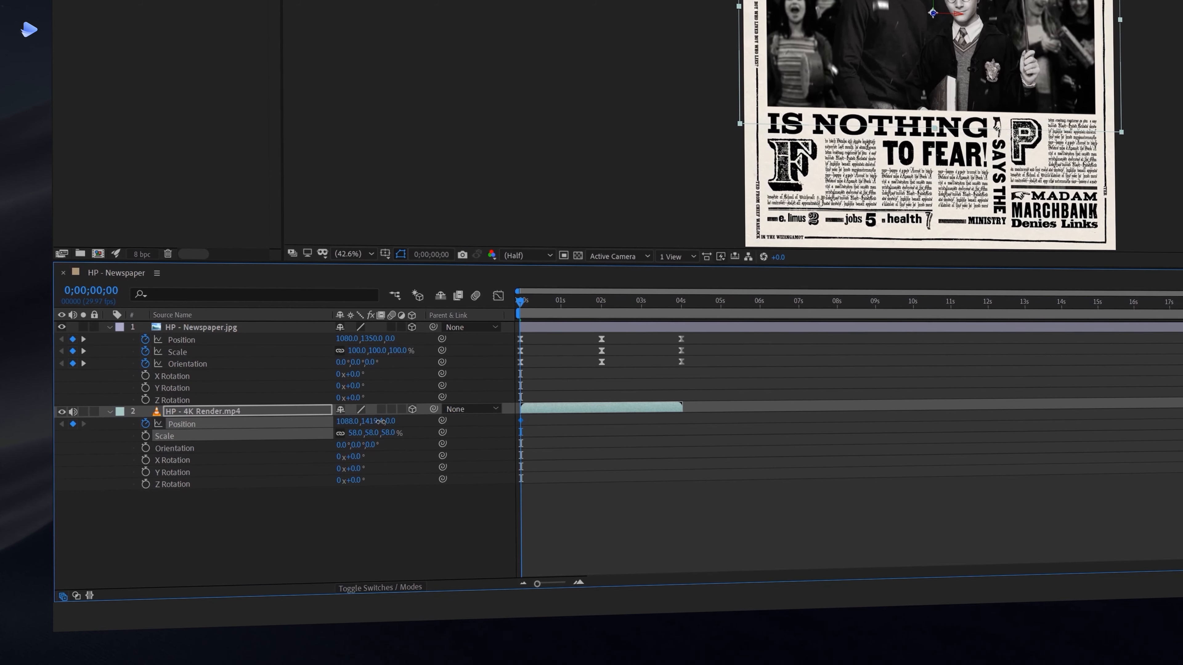
drag(415, 421, 422, 429)
drag(533, 302, 601, 301)
drag(372, 422, 317, 423)
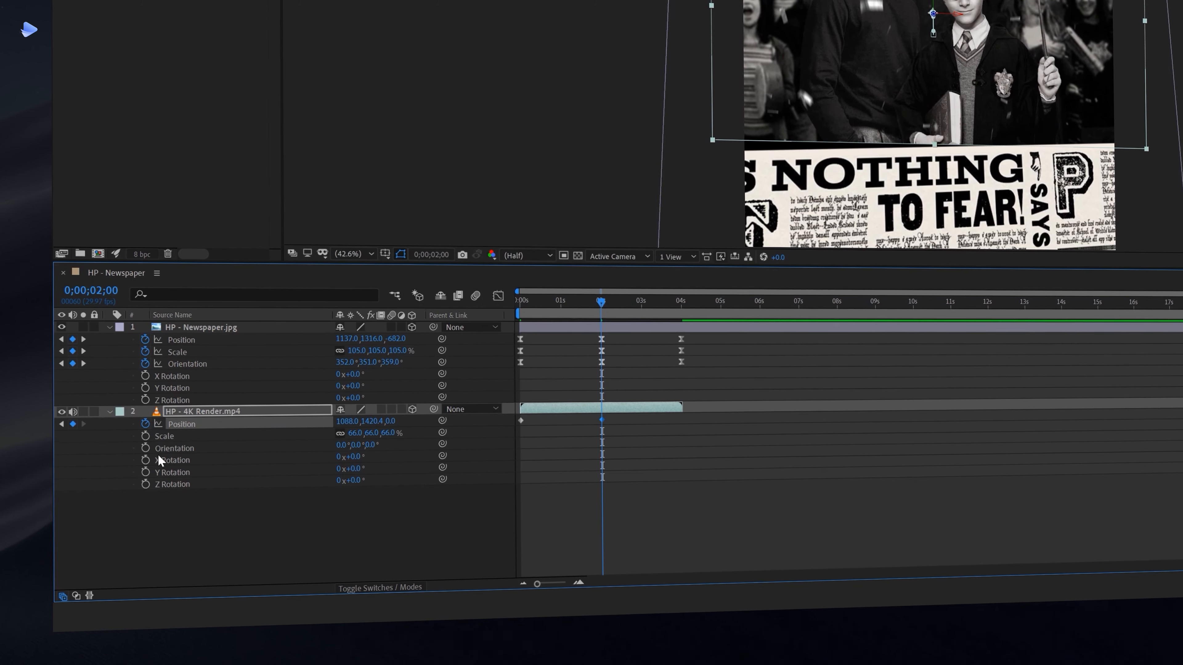
- Keyframe the Orientation of HP - 4K Render.mp4 at 0 and 2 seconds and set its Z Position to 50 at 0 seconds
click(186, 448)
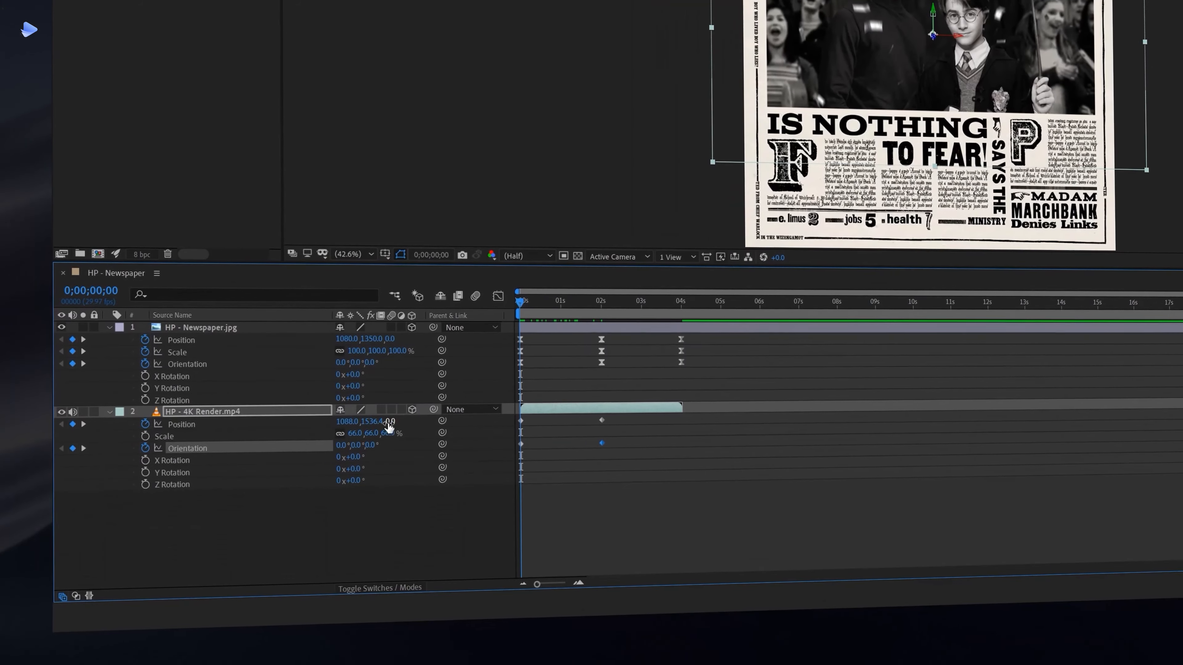
drag(388, 422, 418, 421)
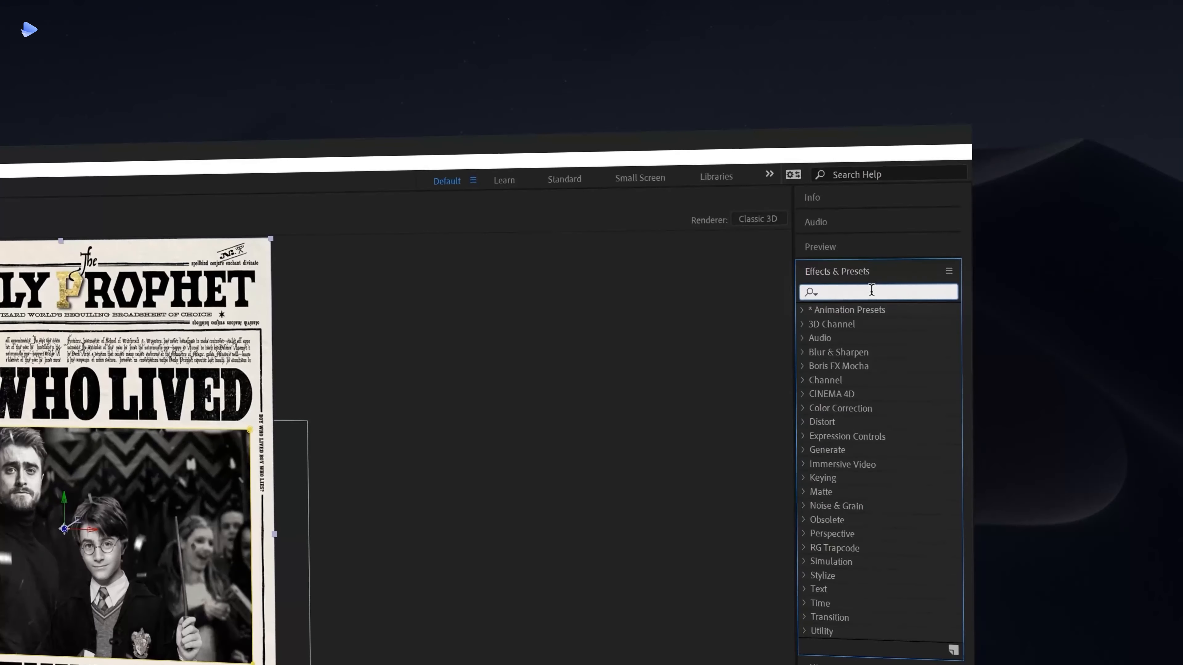
- Apply Camera Lens Blur to HP - Newspaper.jpg and keyframe its Blur Radius at 0 at 0 seconds
text(camera)
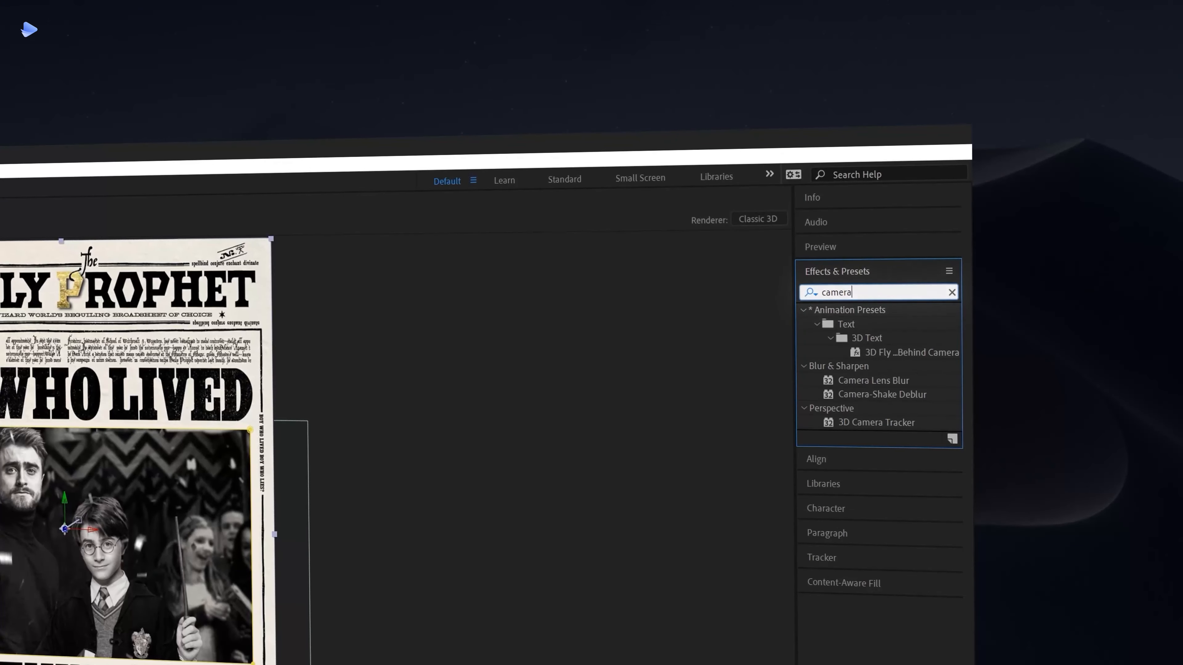
click(902, 381)
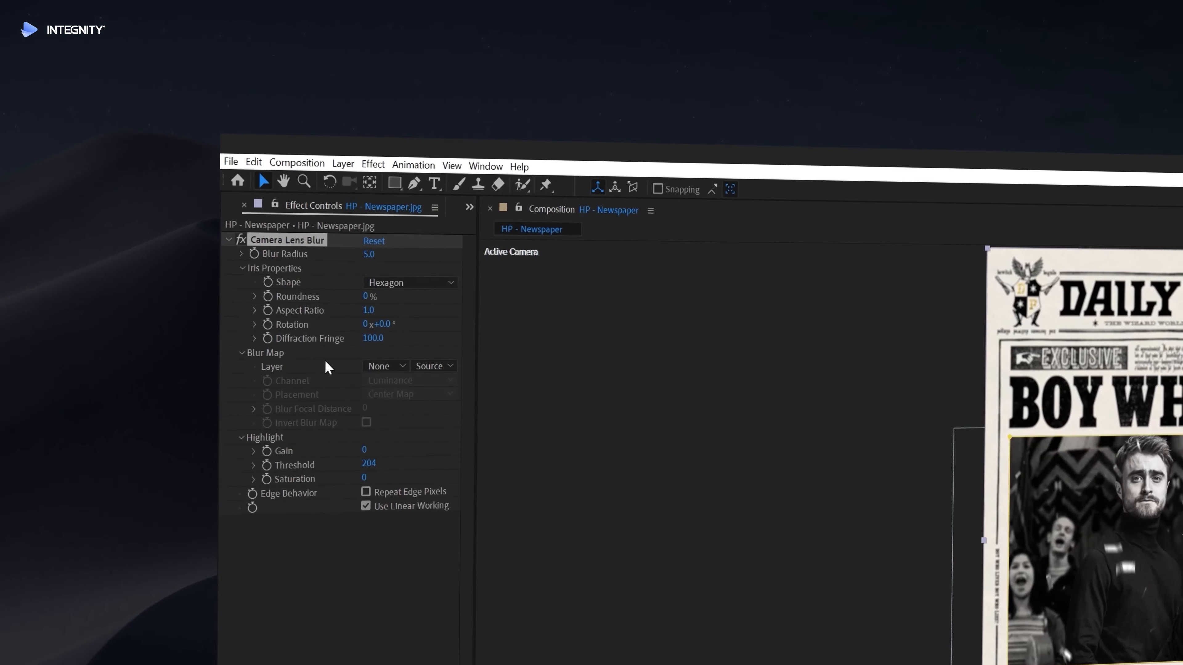
click(254, 253)
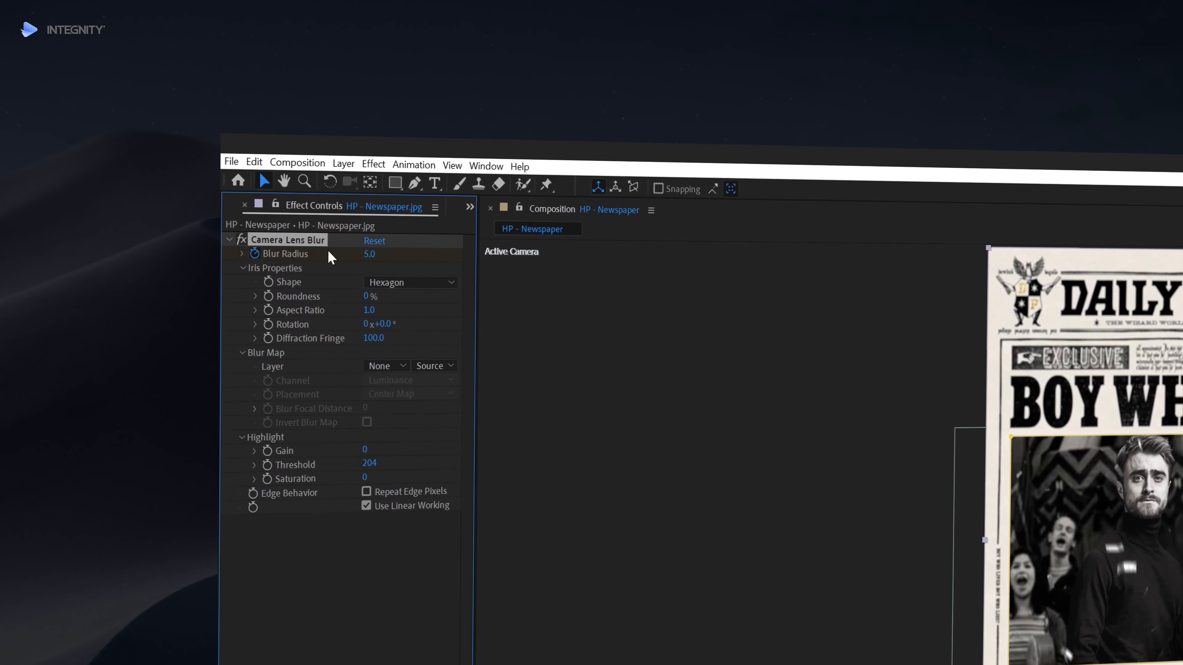
click(369, 254)
text(0)
key(Return)
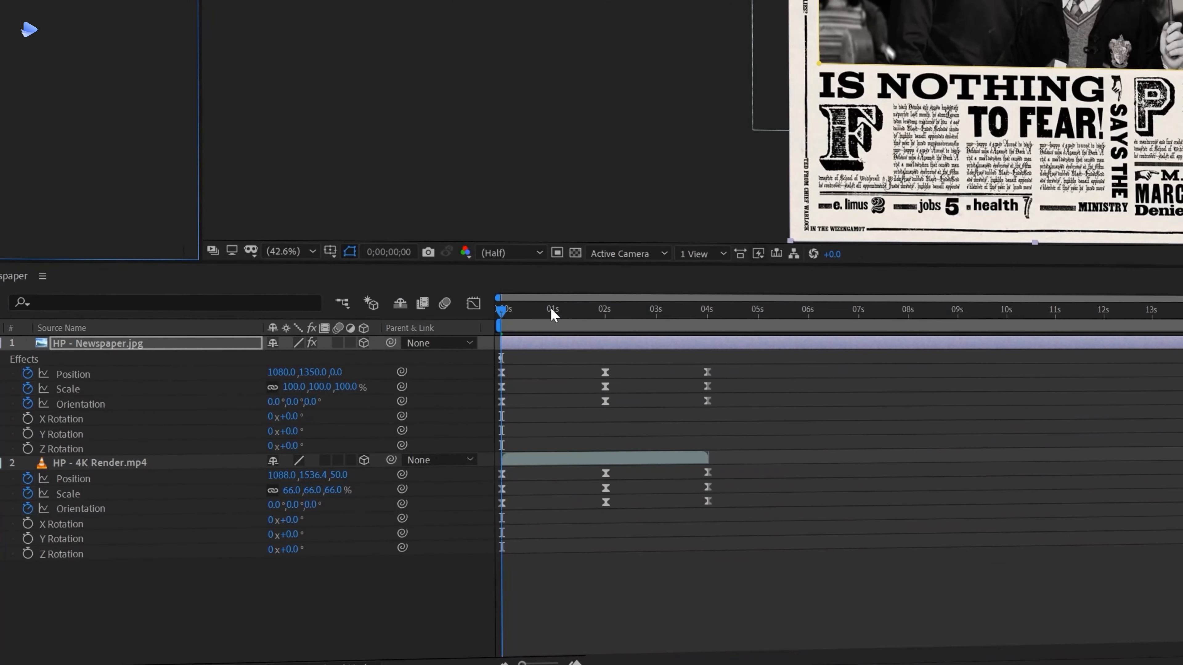
- Keyframe the newspaper's Blur Radius at 10 at 2 seconds and copy its 0-second keyframe to 4 seconds
click(604, 316)
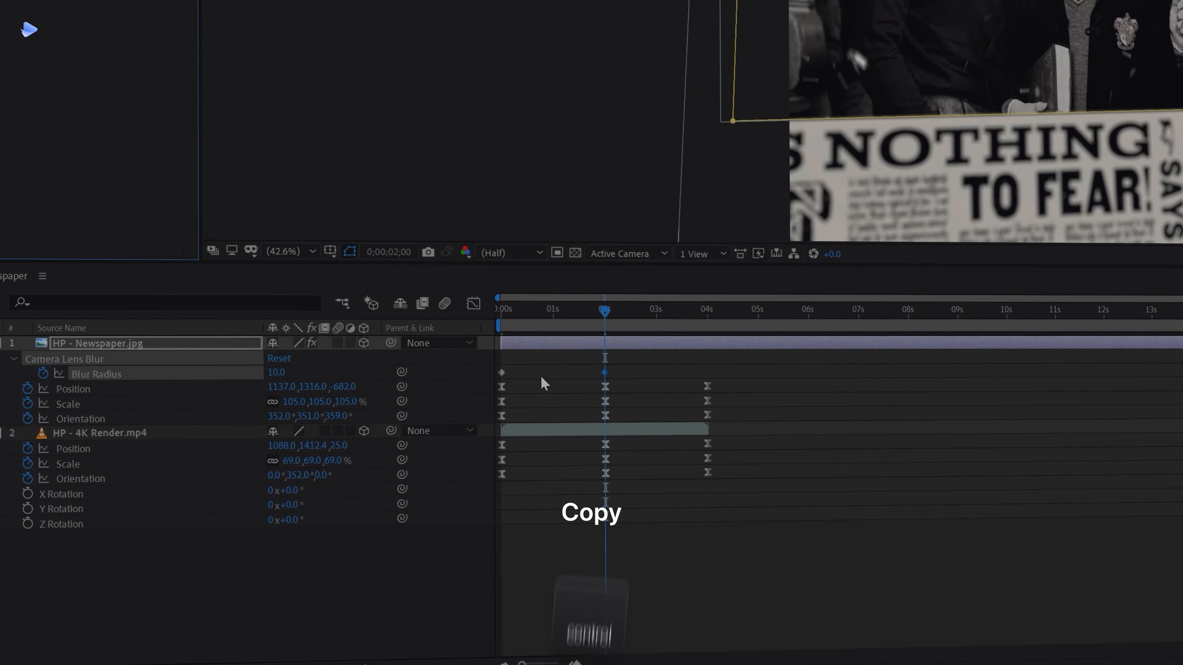
click(501, 374)
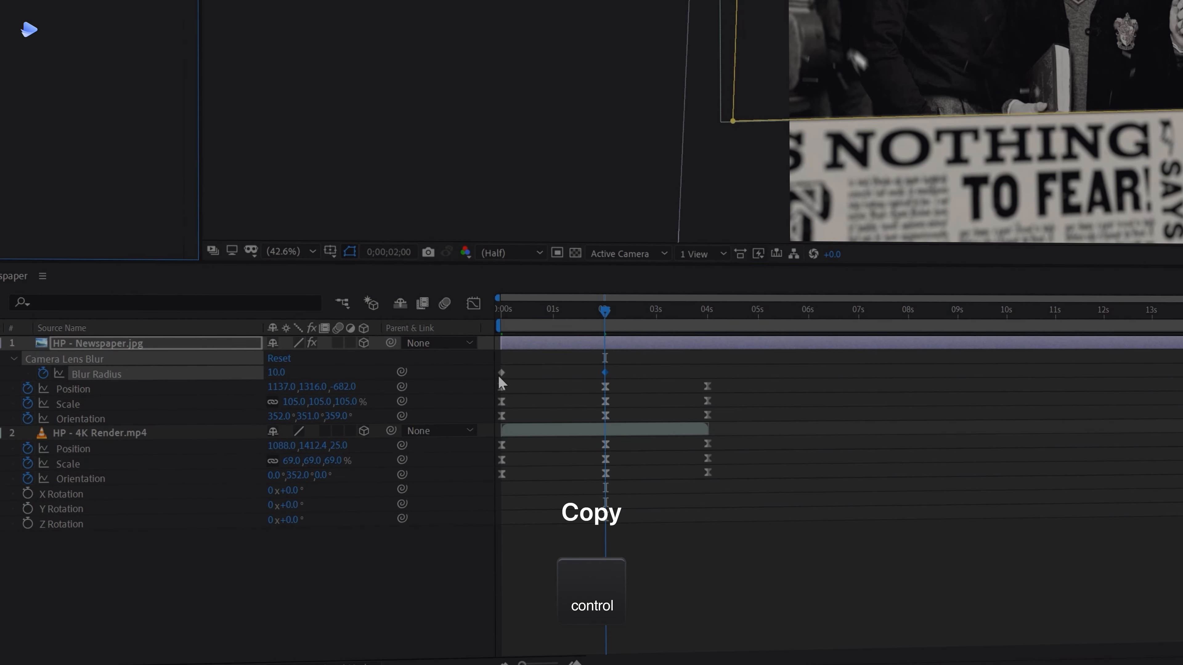
key(ctrl+c)
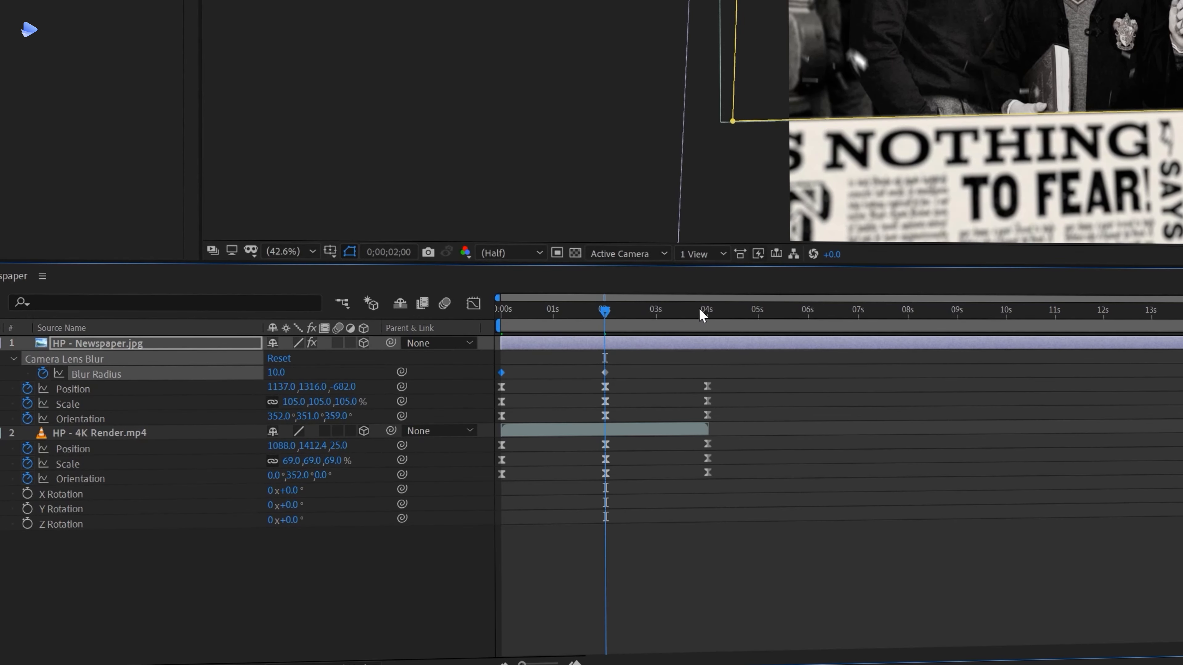
click(705, 309)
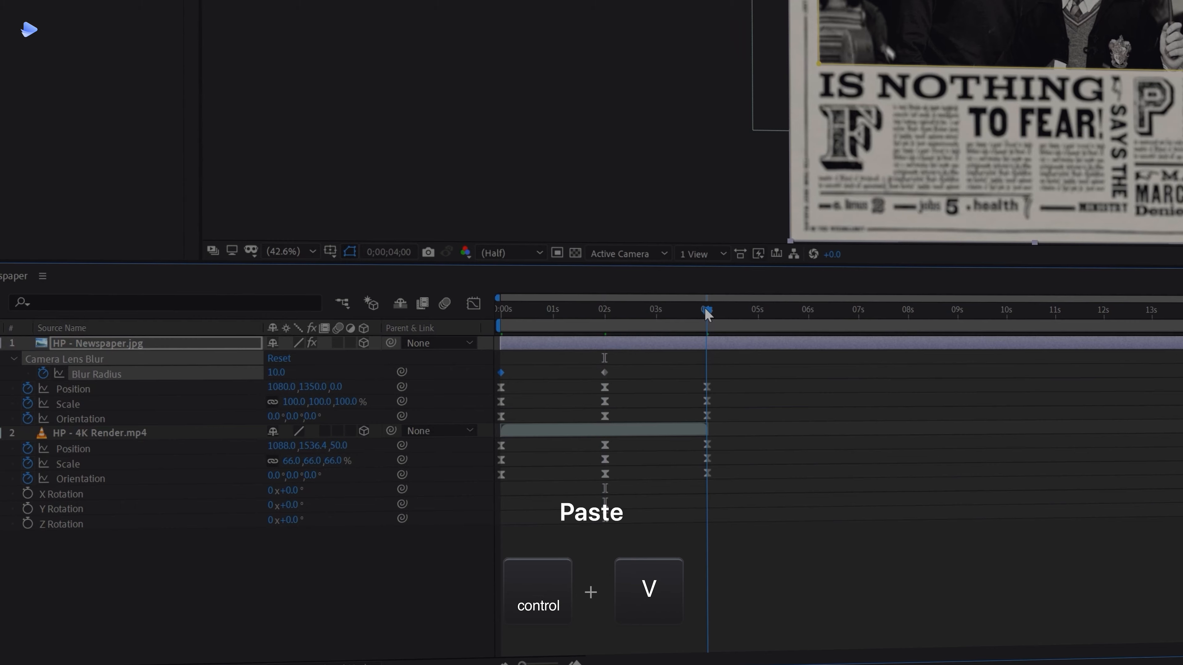
- Apply Easy Ease to all Blur Radius keyframes and, after a preview, end the work area at 4 seconds
drag(734, 367, 488, 380)
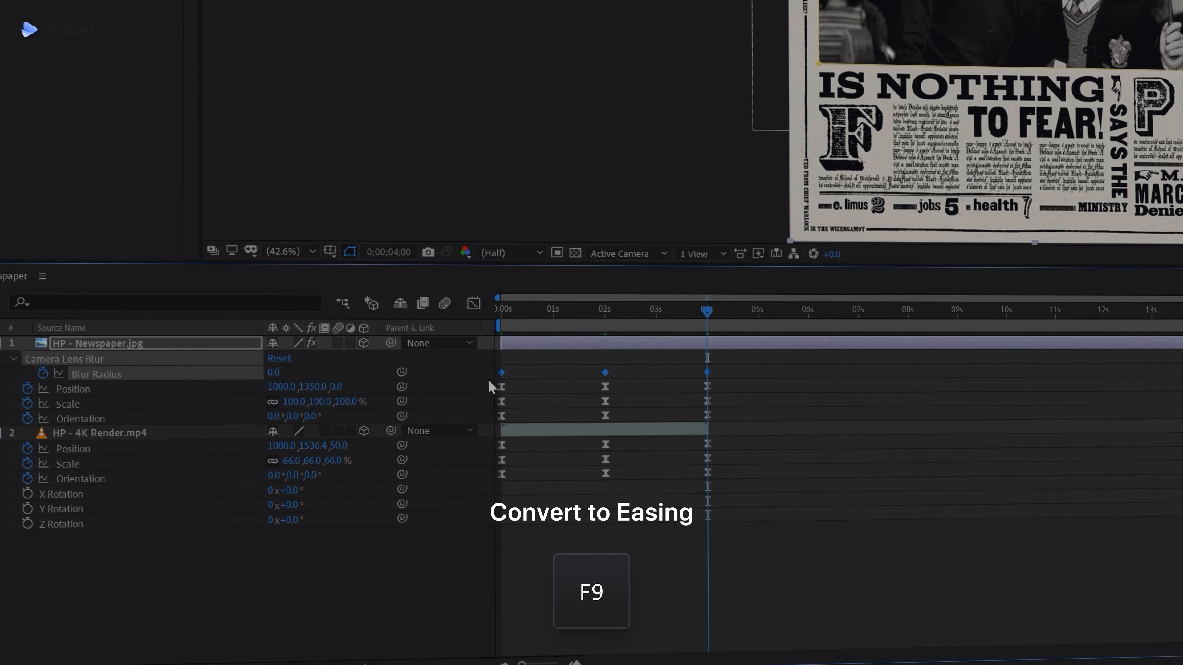
key(F9)
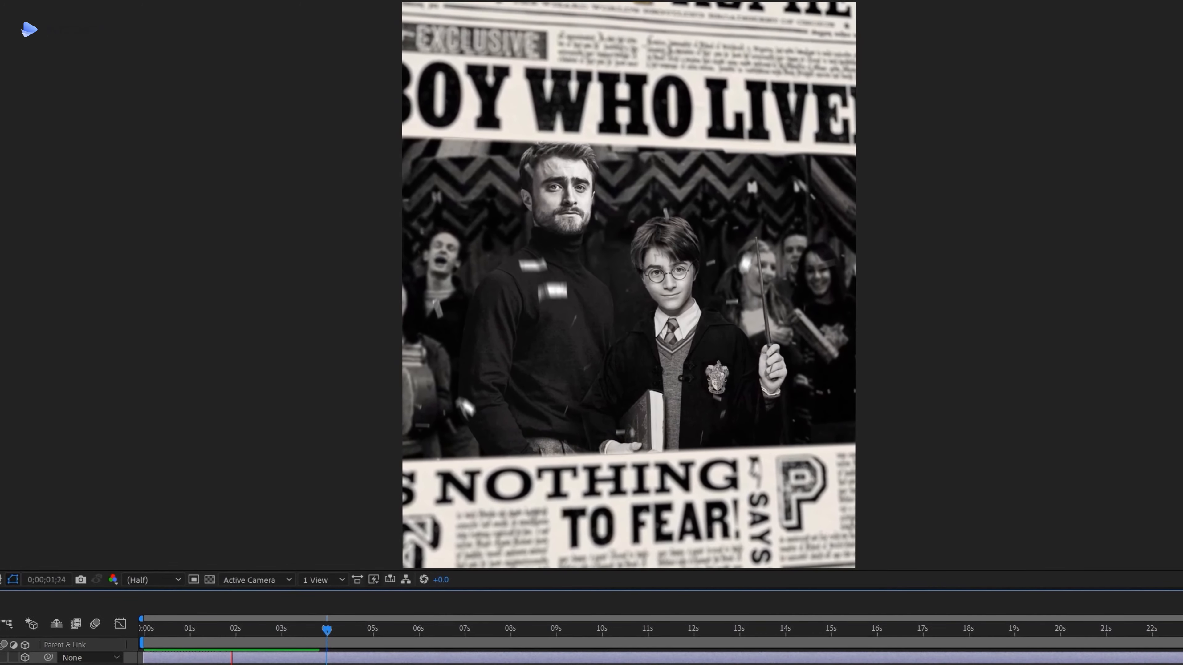
key(space)
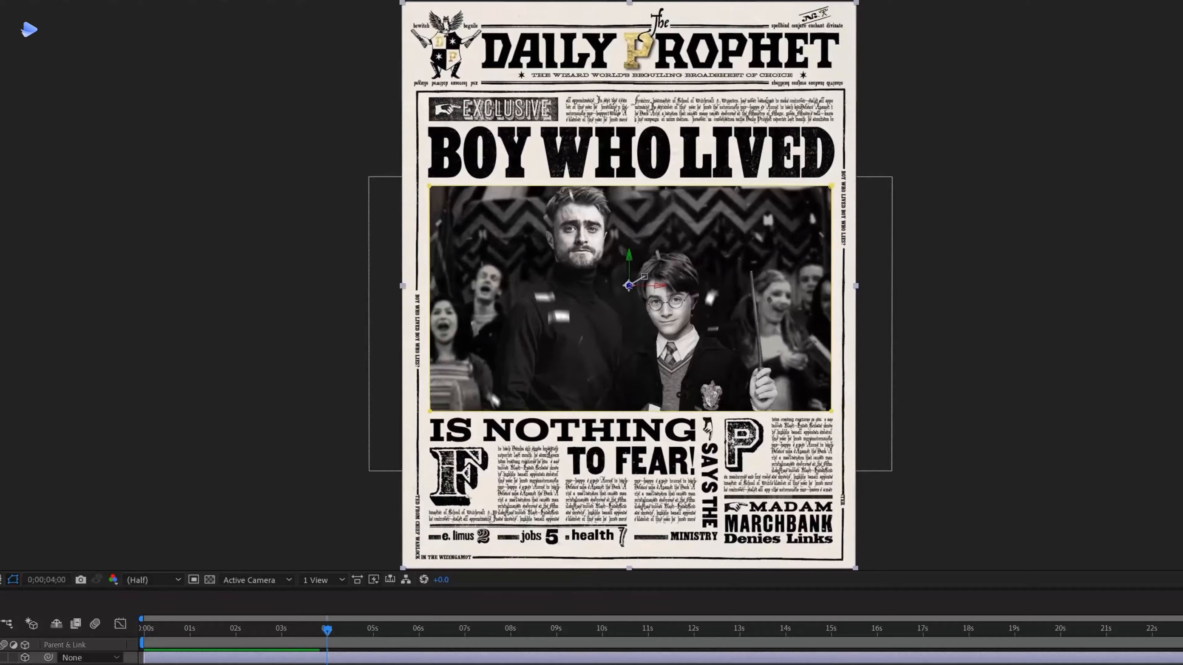
key(n)
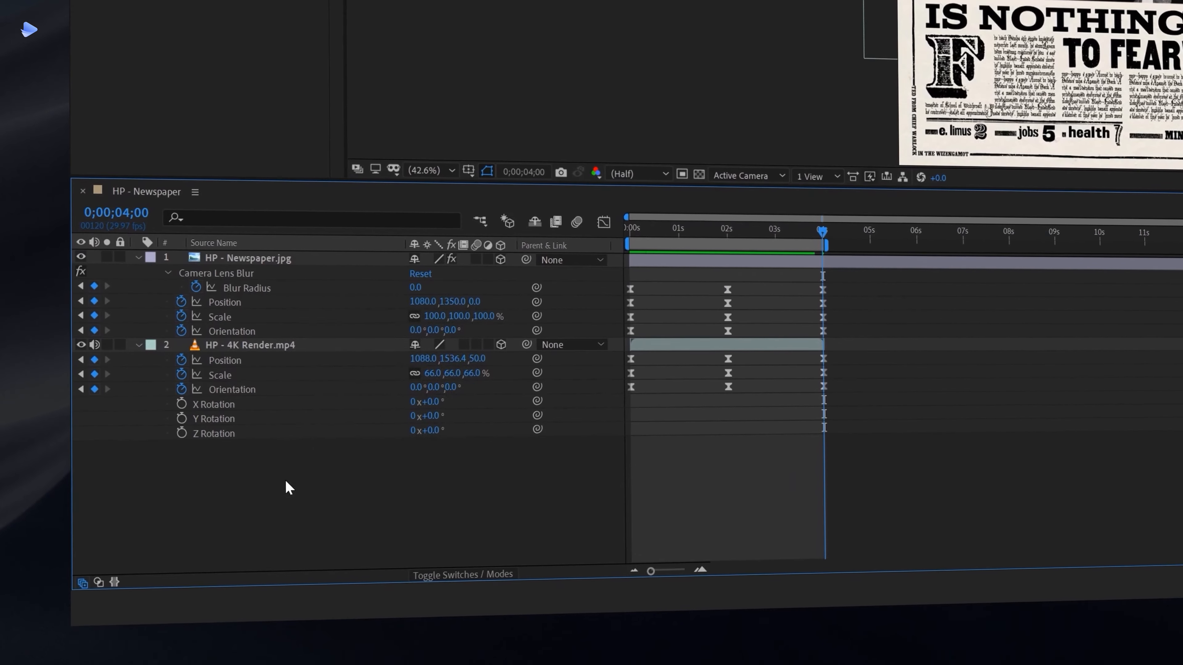
- Add a black solid of 2160 × 2700 px to the HP - Newspaper composition
right_click(139, 572)
mouse_move(382, 313)
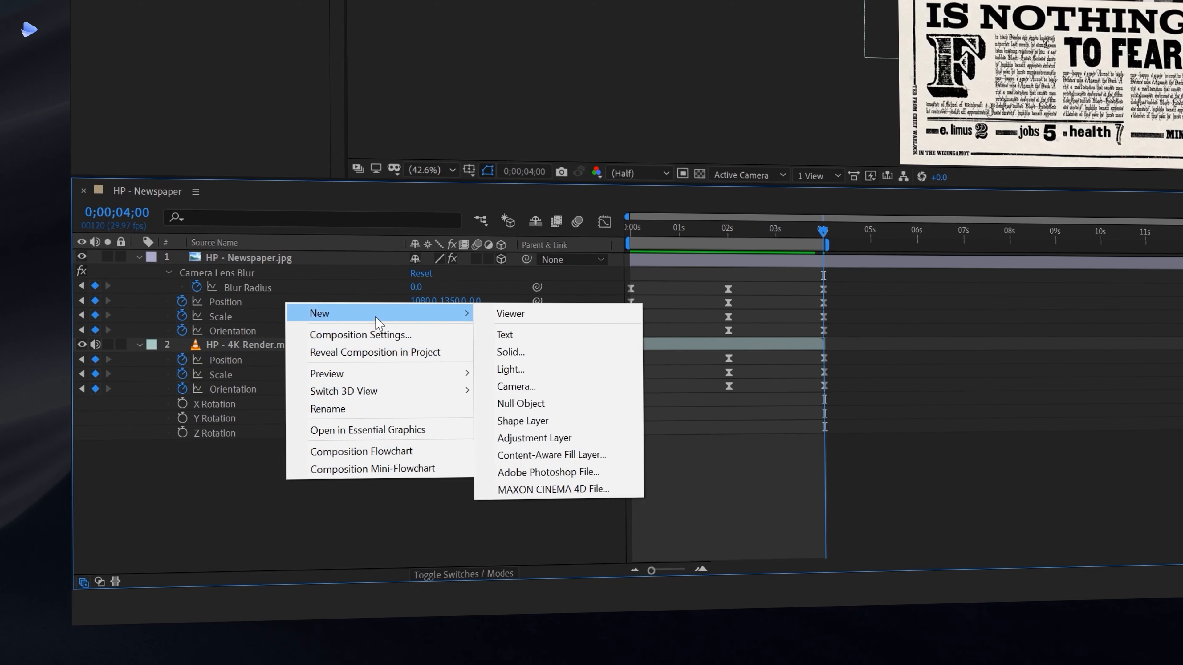
click(508, 352)
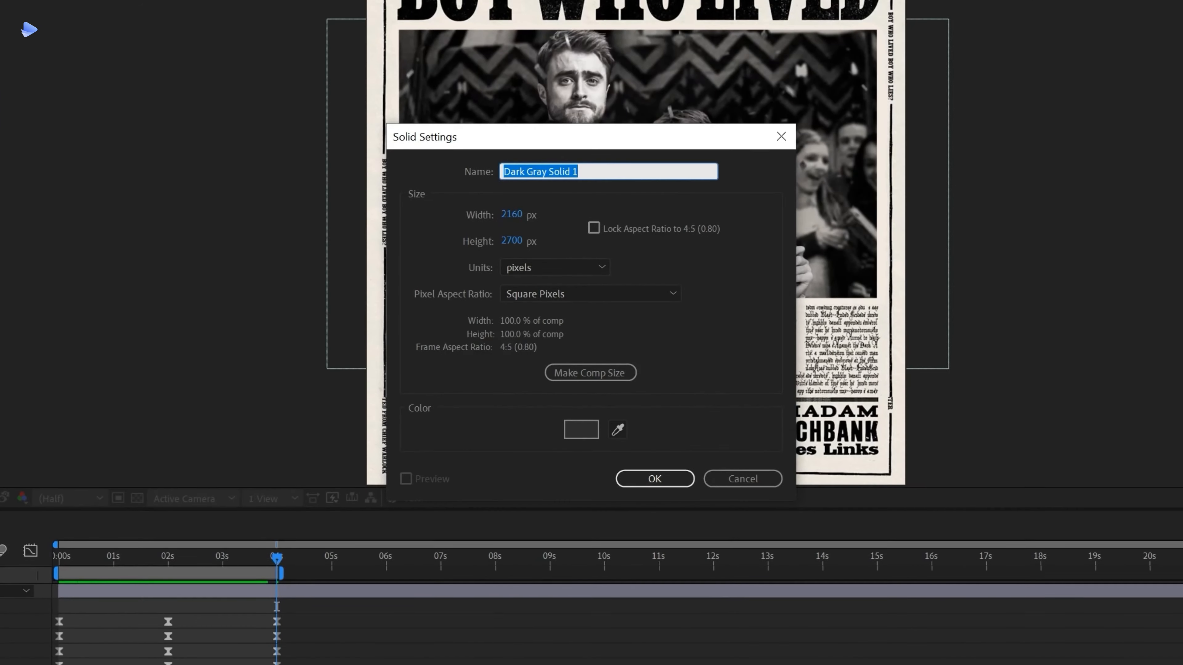
click(581, 428)
click(784, 216)
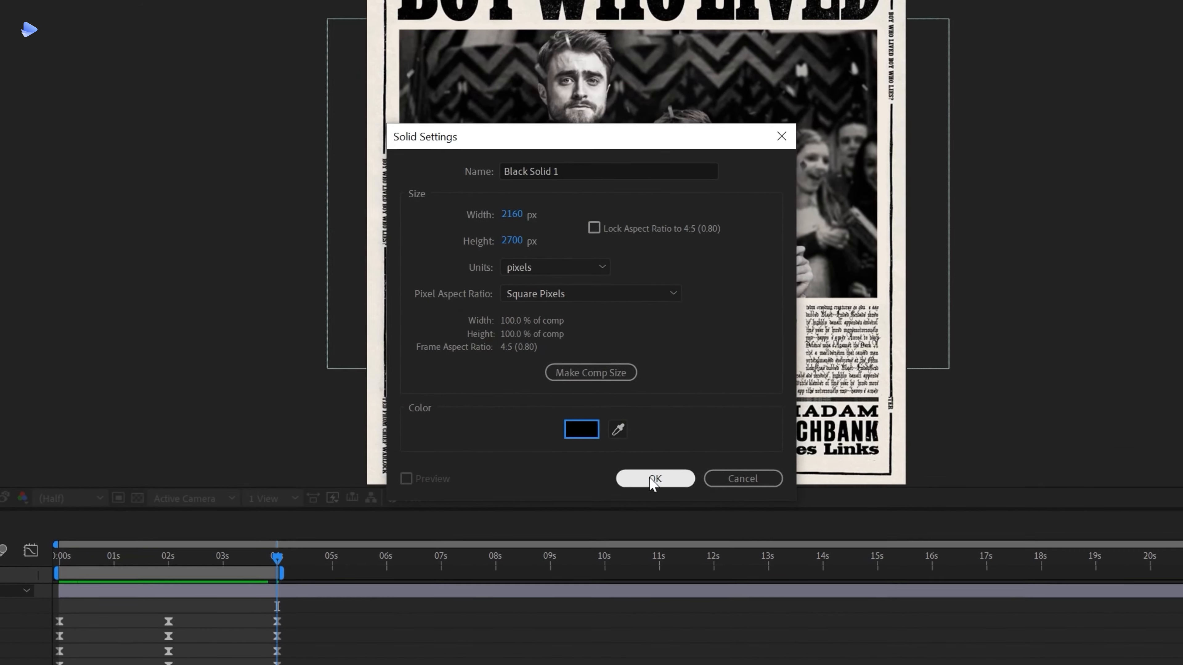
click(653, 478)
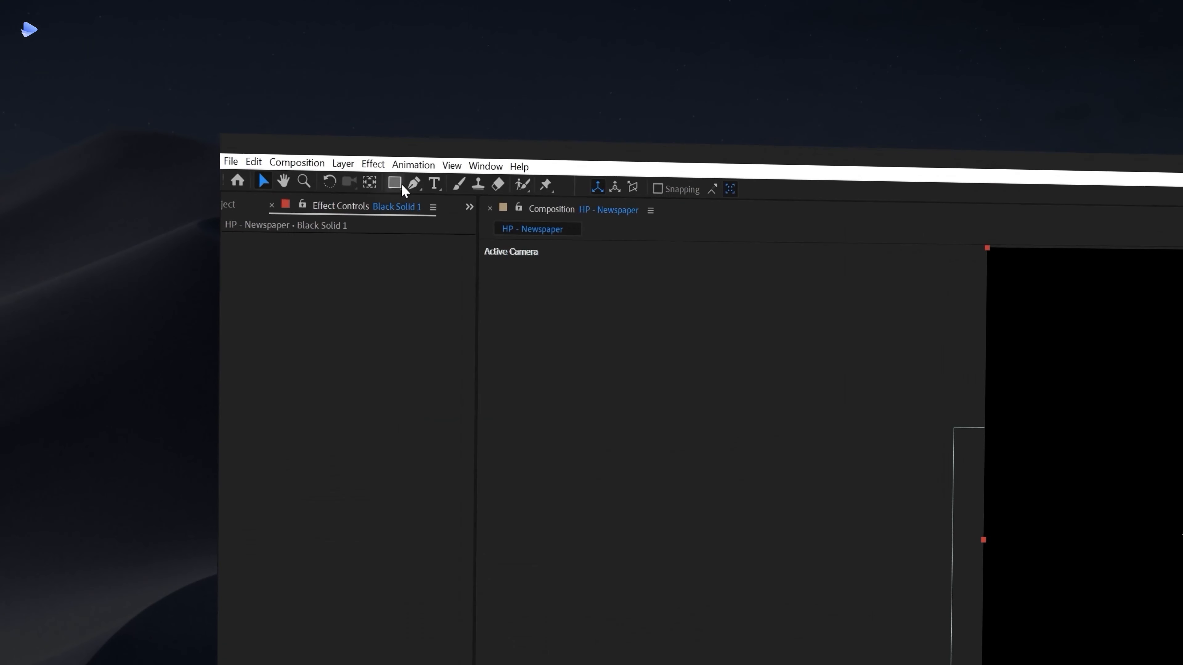
- Add an ellipse mask filling the whole black solid and set its mode to Subtract
click(399, 183)
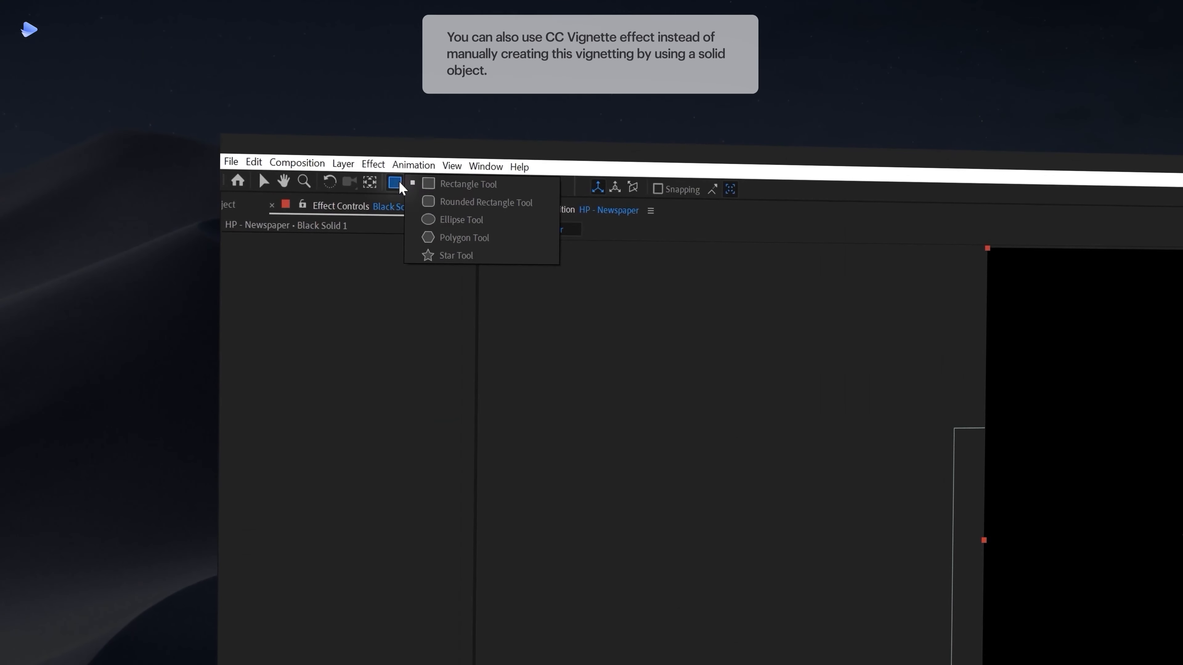
click(480, 220)
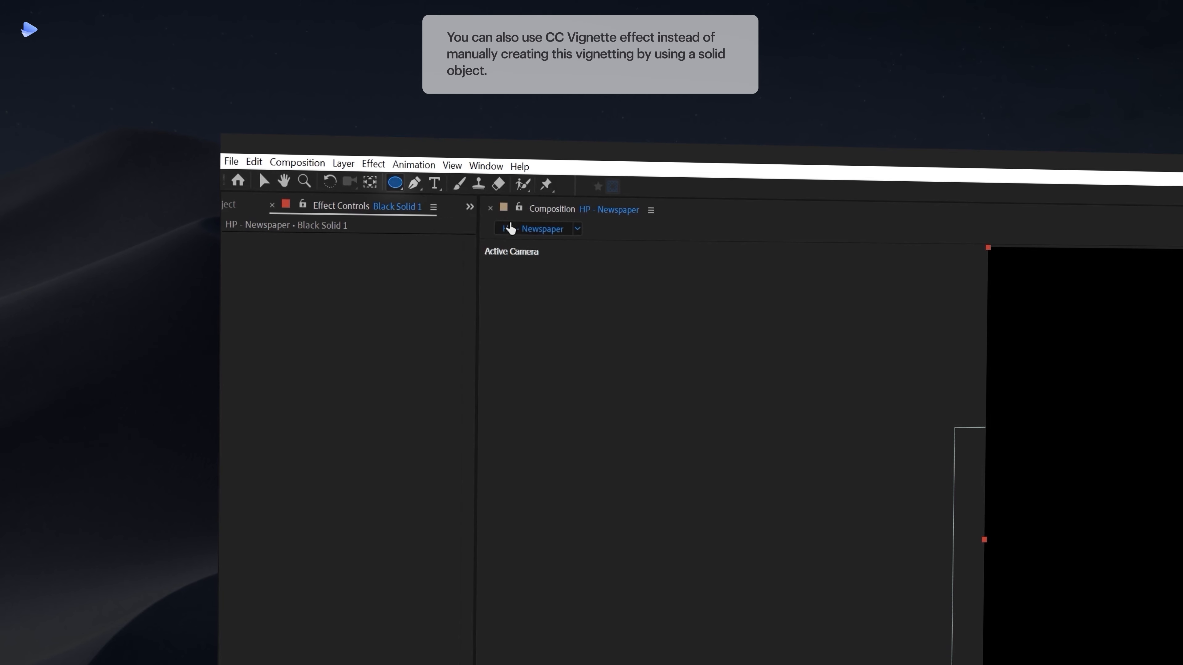
double_click(394, 183)
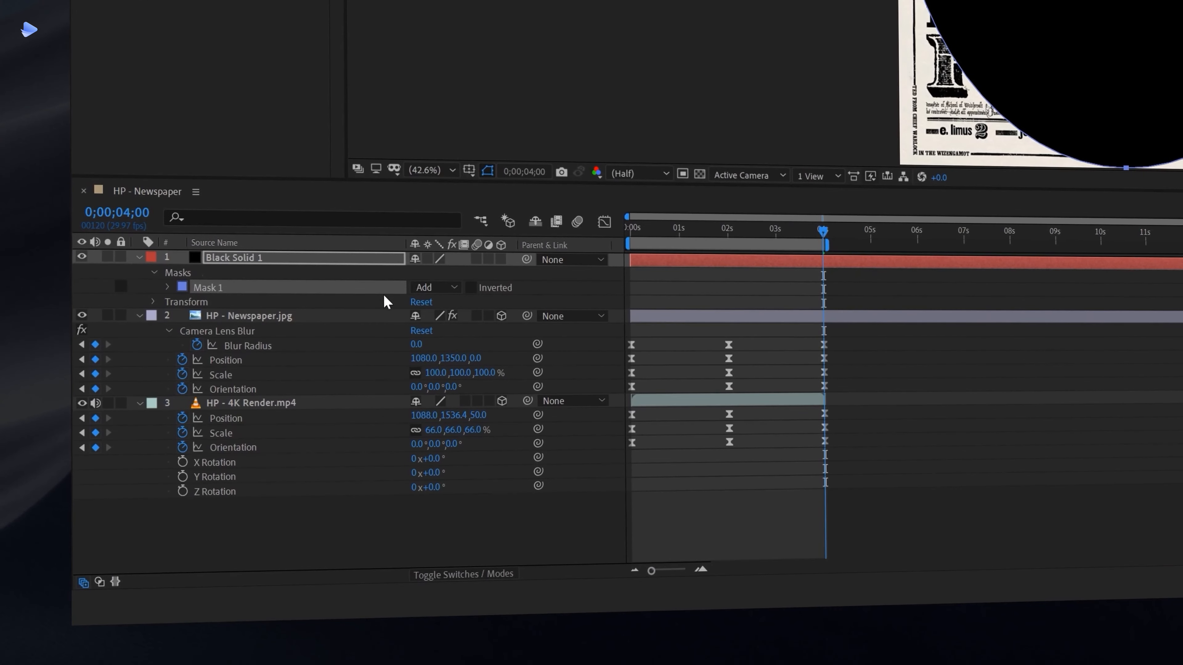
click(453, 289)
click(491, 341)
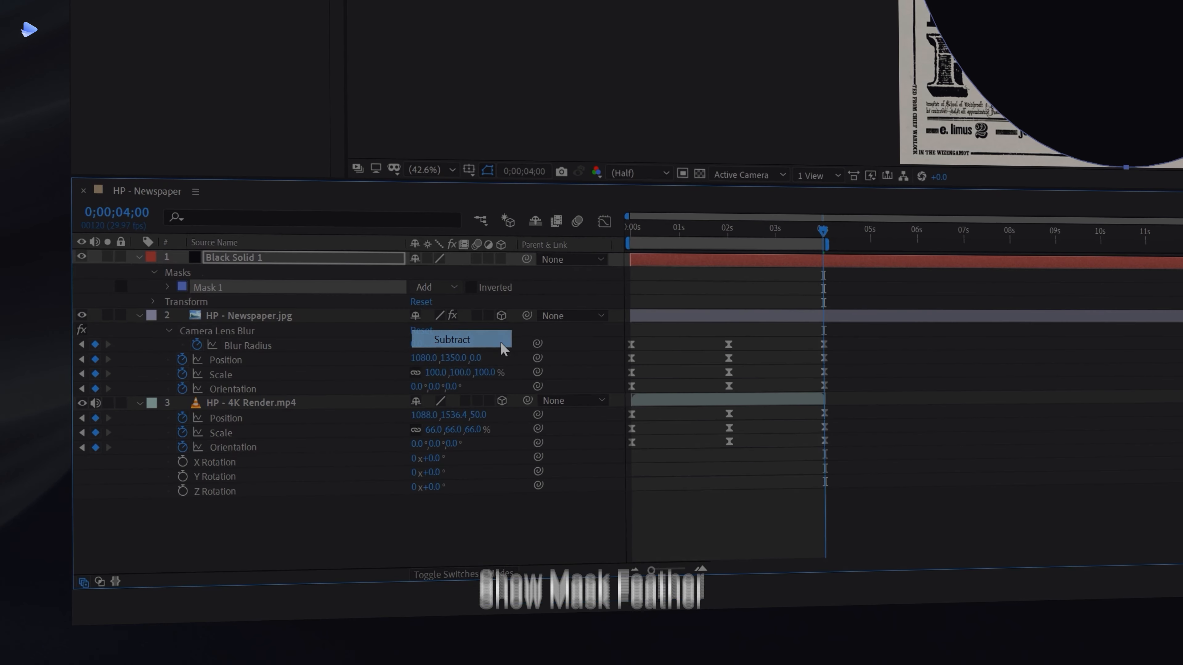
- Set the ellipse mask's feather to 438 pixels and reveal the black solid's Opacity
key(f)
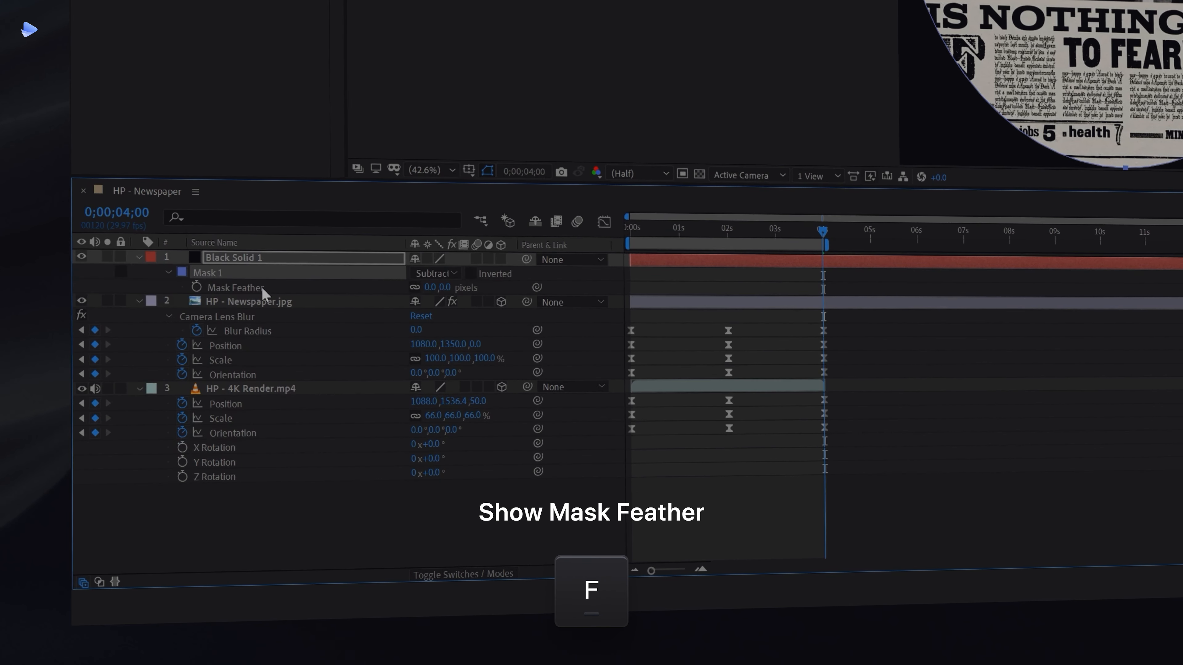
click(242, 288)
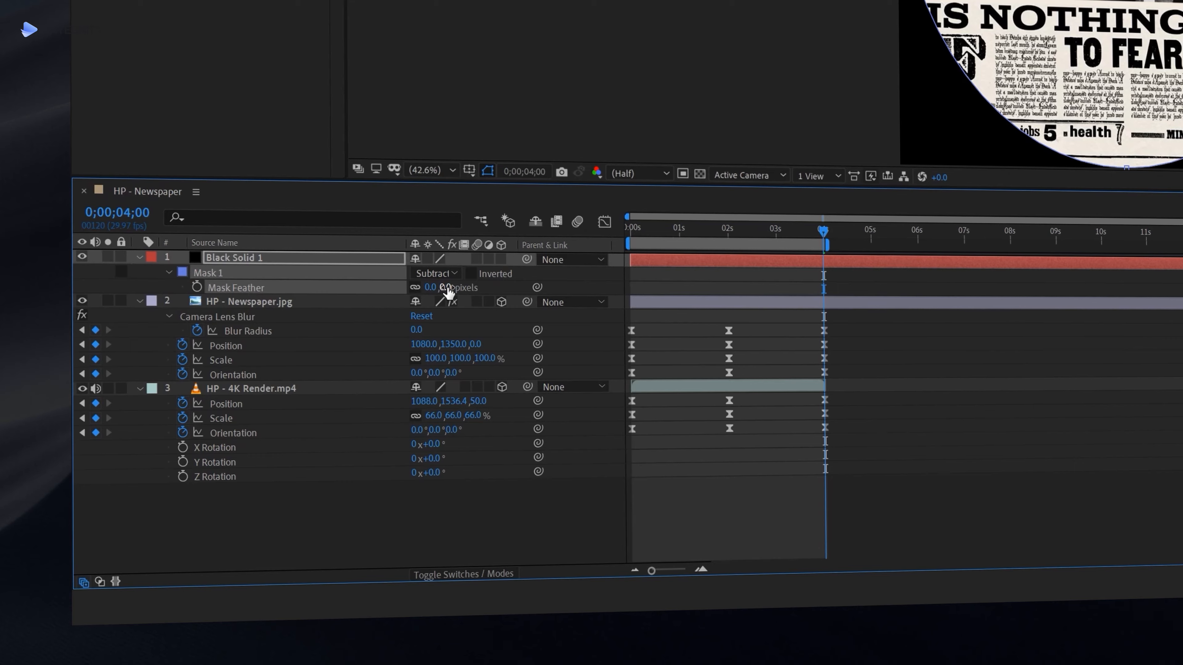
drag(447, 291, 512, 291)
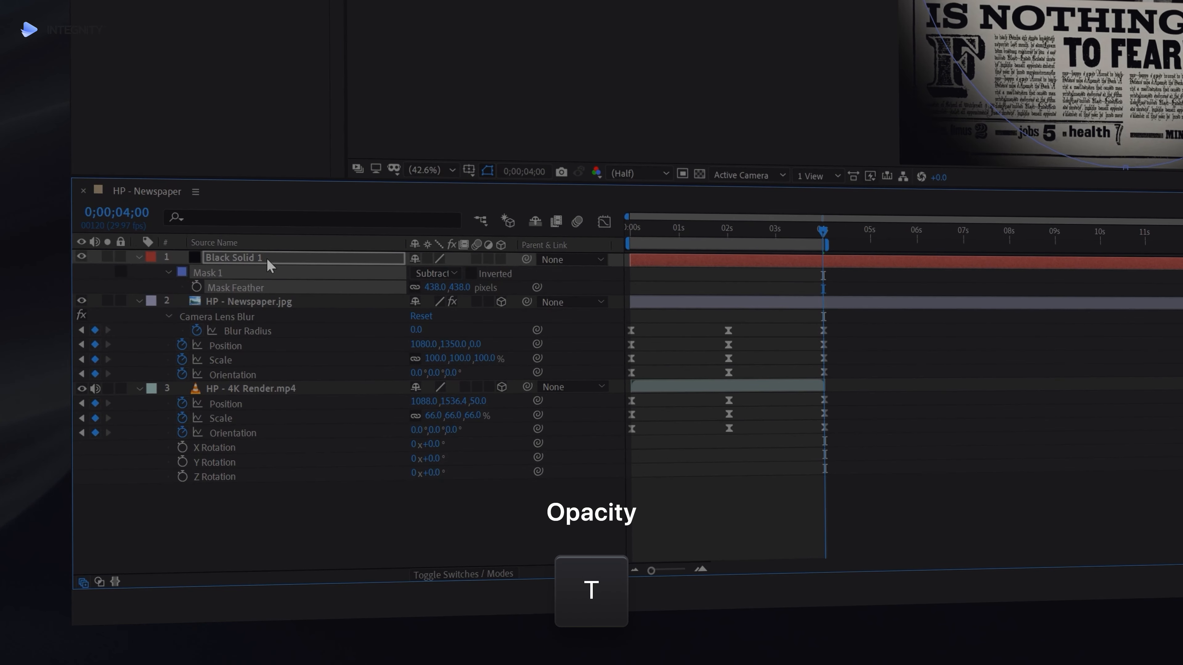
click(267, 258)
key(t)
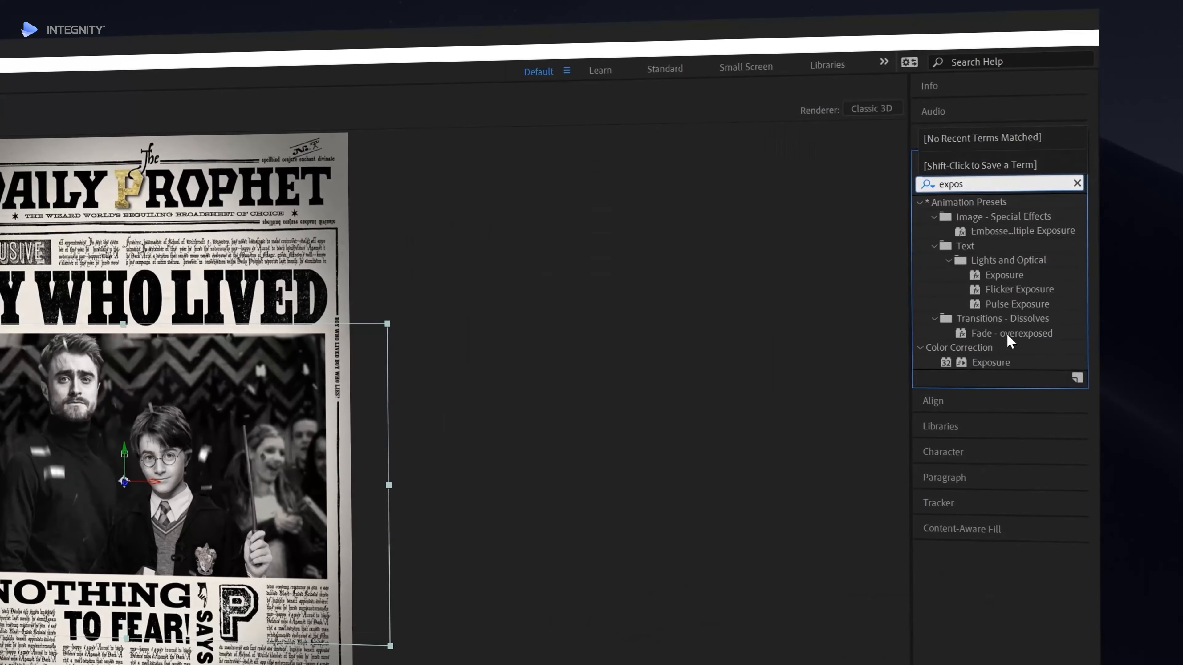
- Apply the Exposure effect to HP - 4K Render.mp4 and keyframe its Exposure at 0.00 at 0;00;00;14
click(1002, 362)
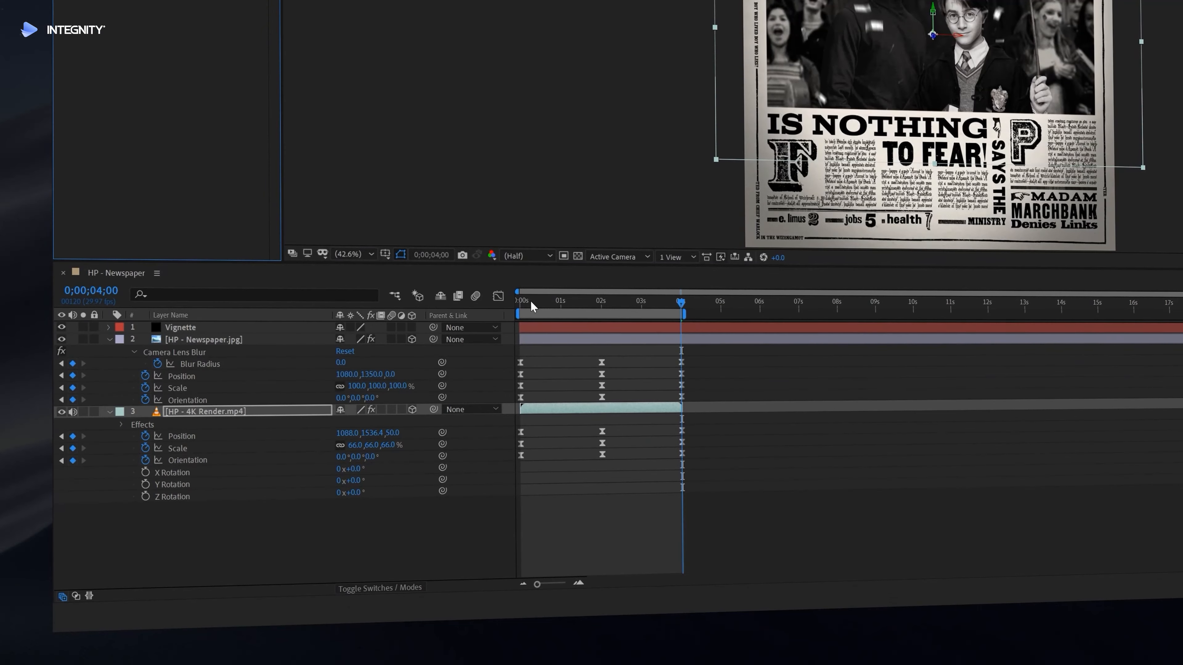
drag(532, 301, 538, 300)
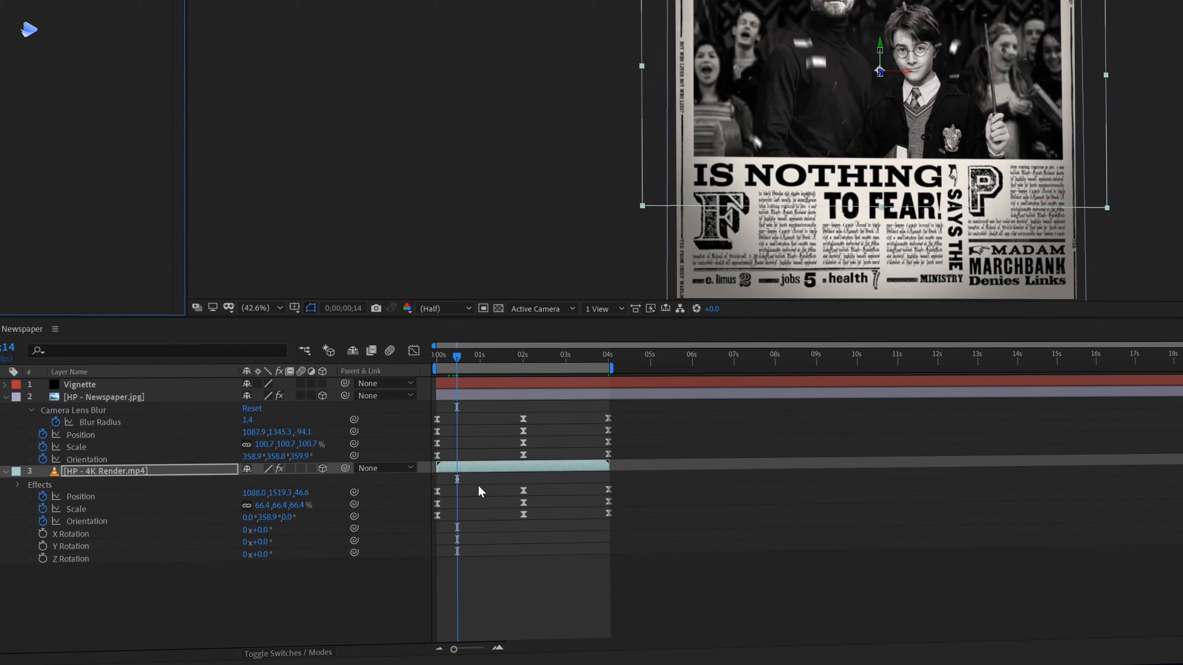
key(u)
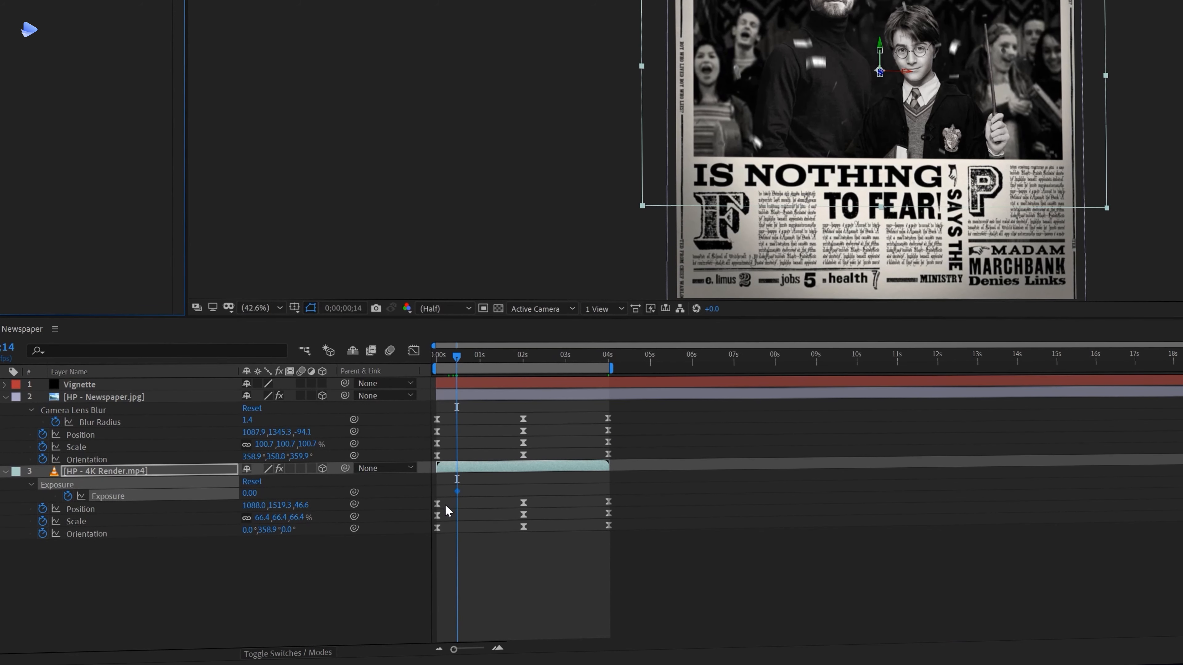
scroll(444, 503, up, 4)
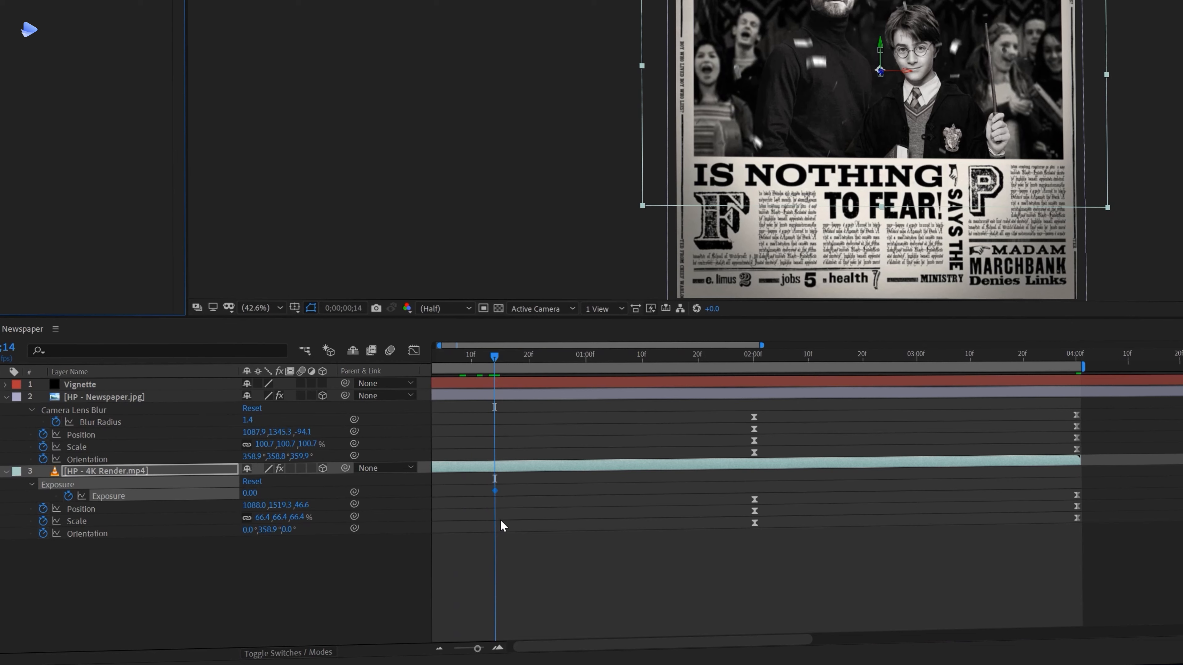
scroll(652, 515, left, 2)
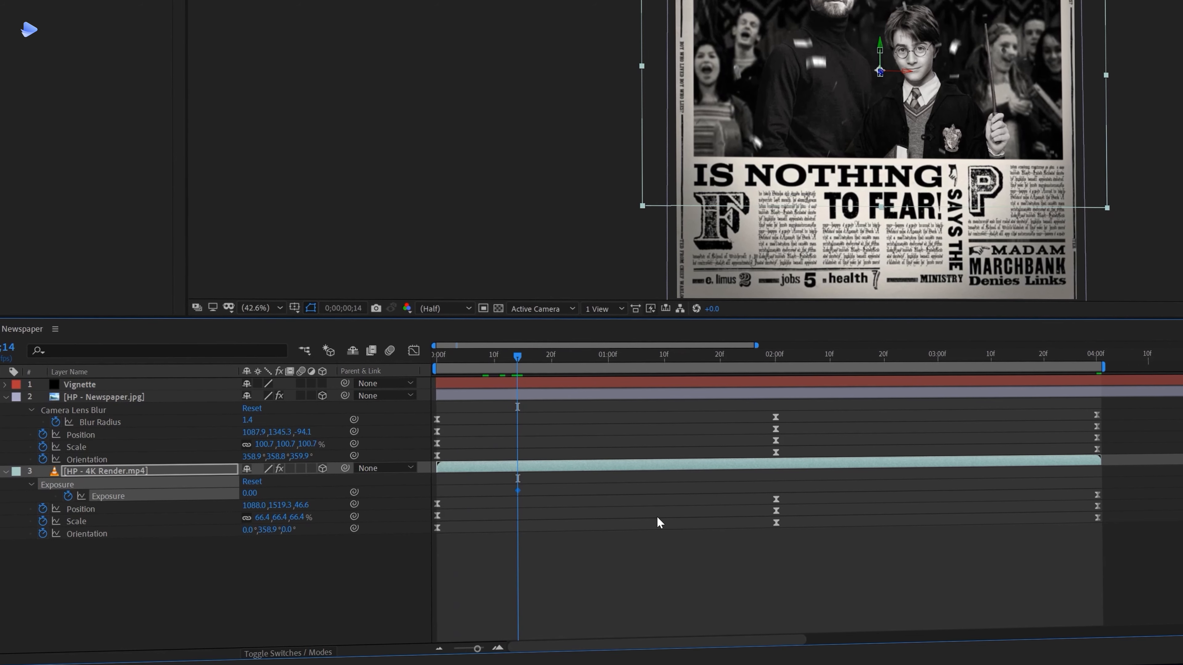
- Keyframe Exposure at about 1.52 at 0;00;00;15 and 0.00 at 0;00;00;24, with all its keyframes eased and selected
key(Page_Down)
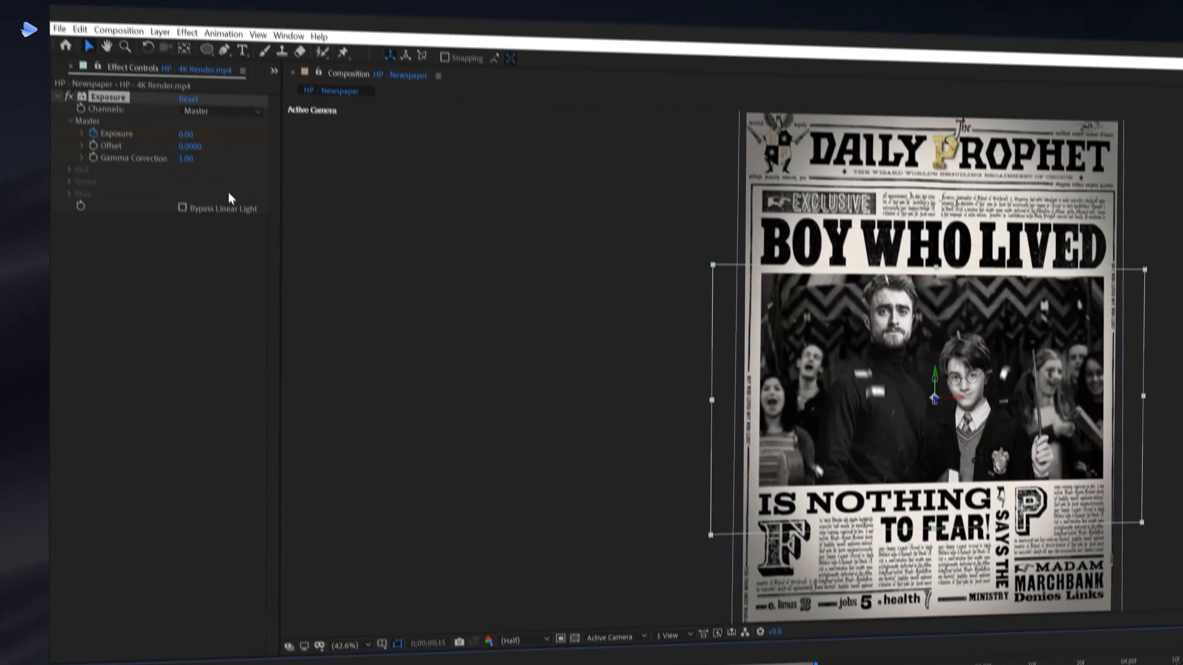
drag(188, 137, 268, 162)
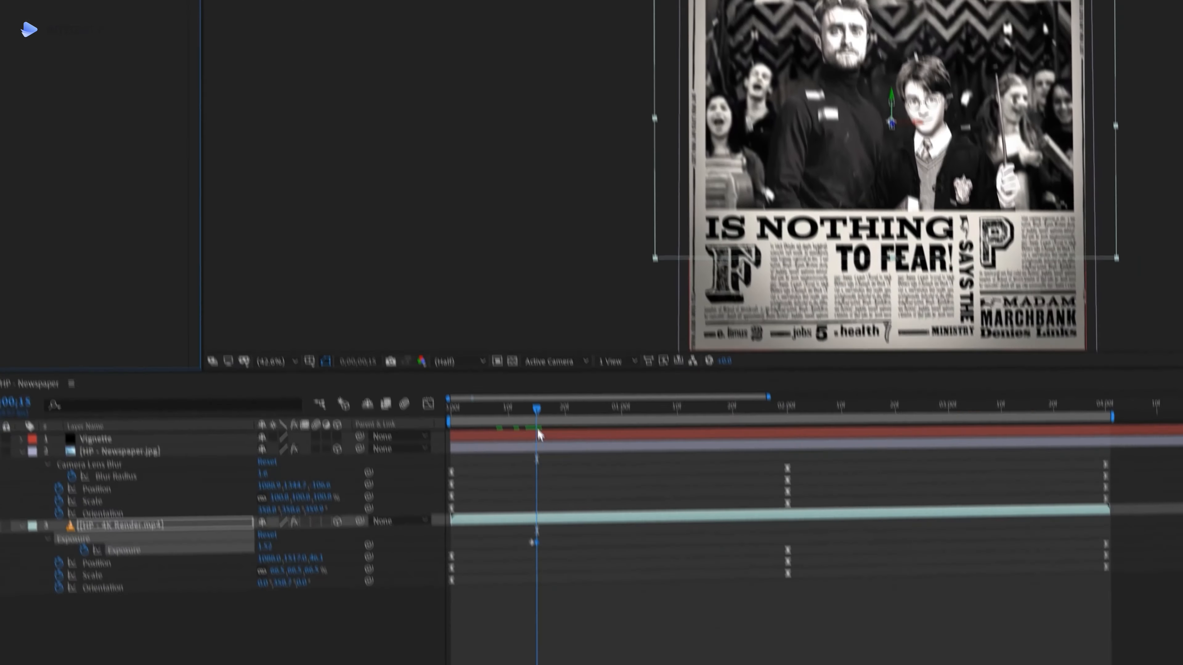
drag(558, 405, 588, 407)
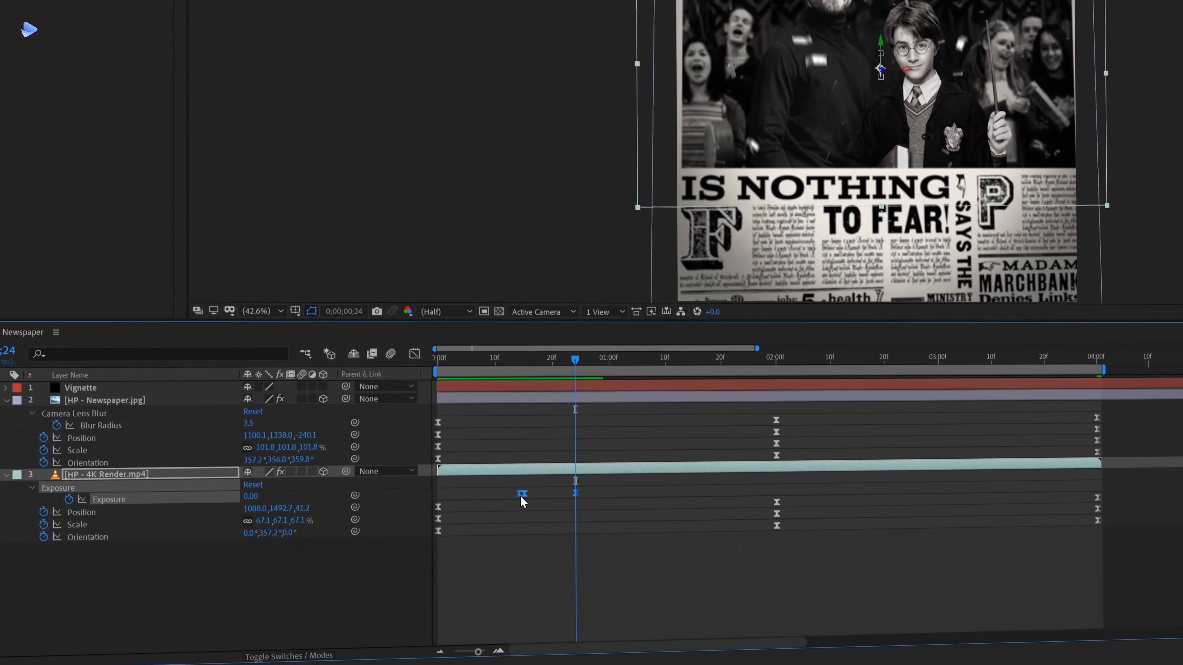
drag(600, 486, 506, 496)
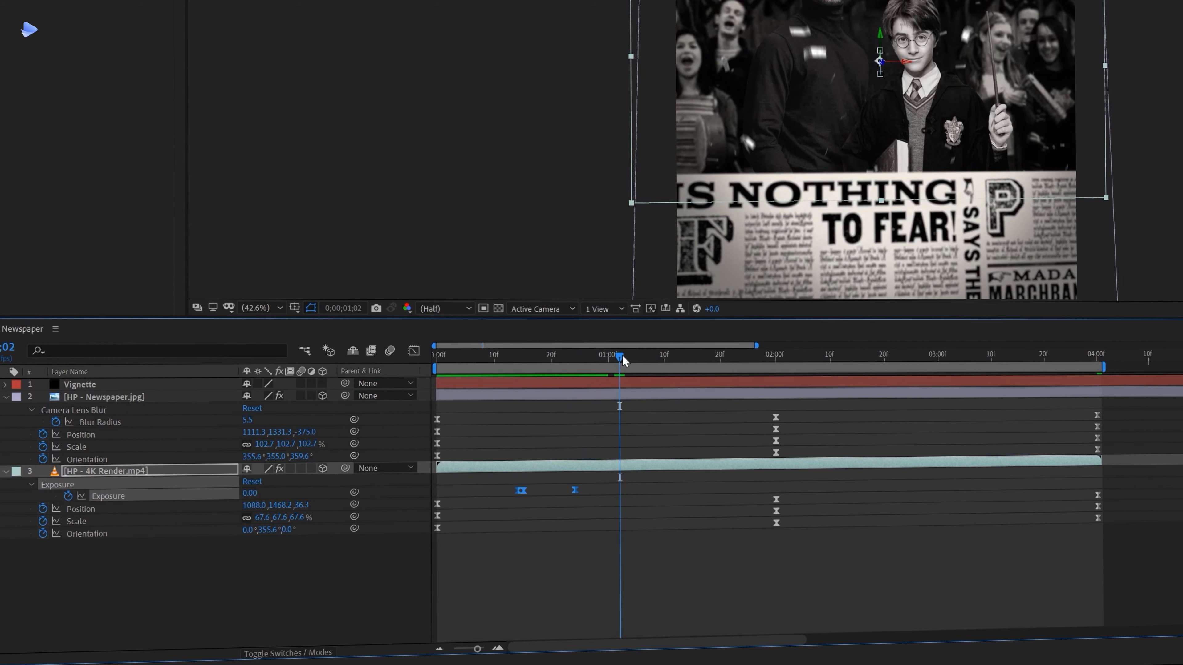
- Duplicate the Exposure effect with all its flash keyframes on the HP - 4K Render.mp4 layer
key(space)
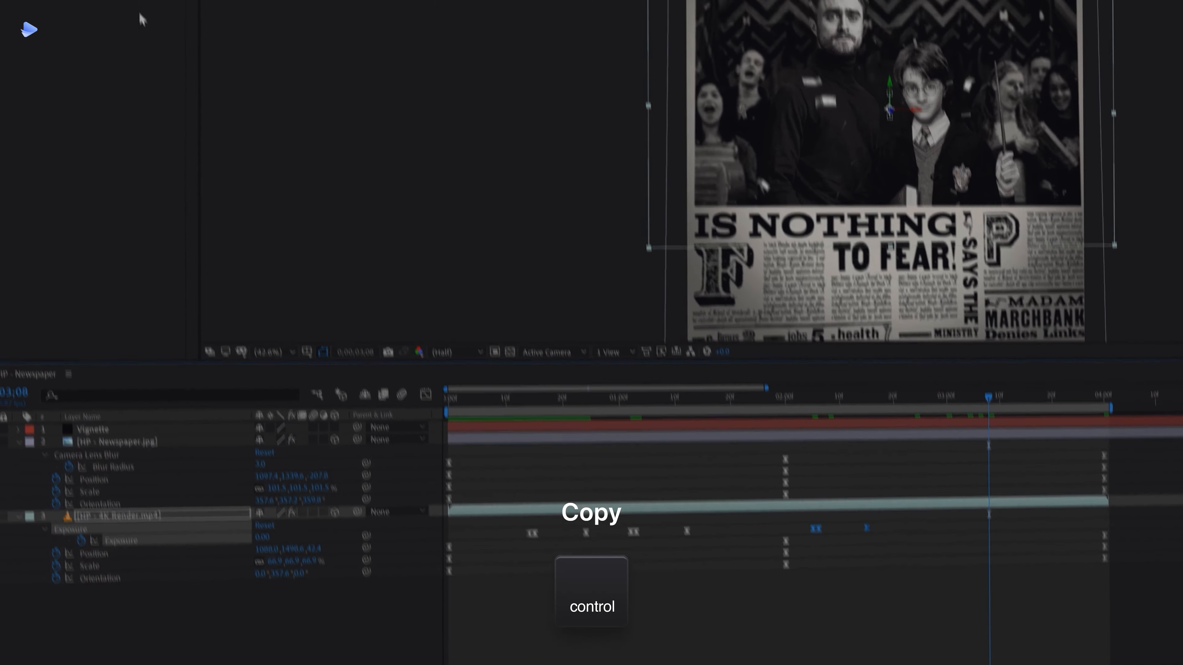
key(ctrl+c)
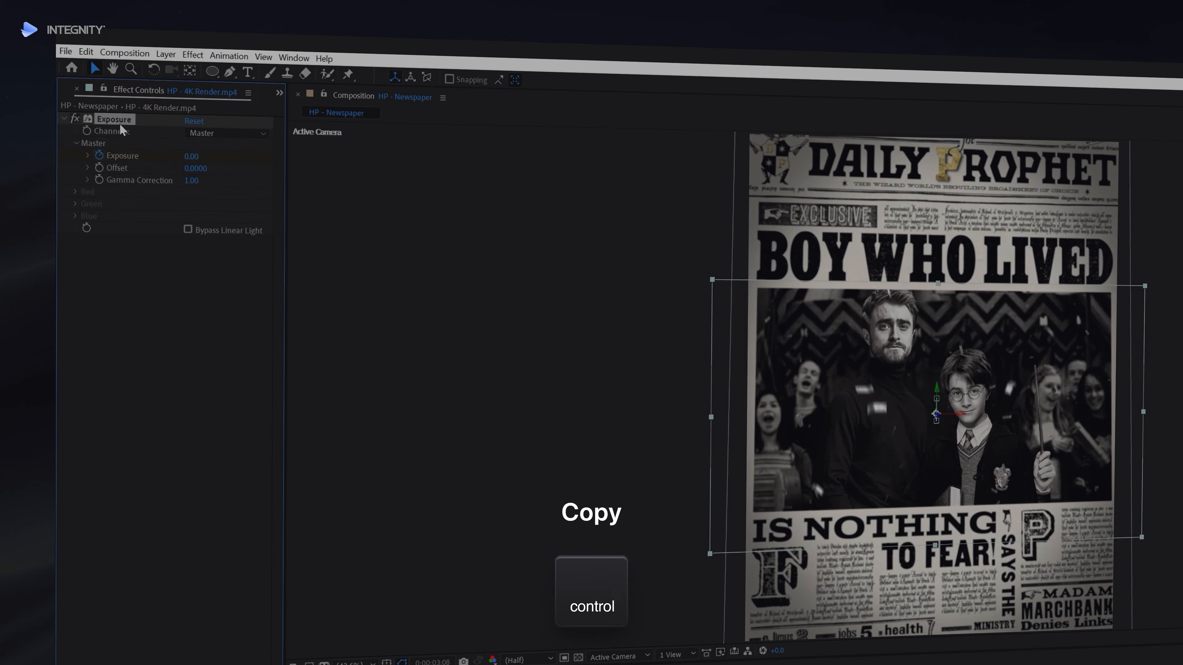
key(ctrl+v)
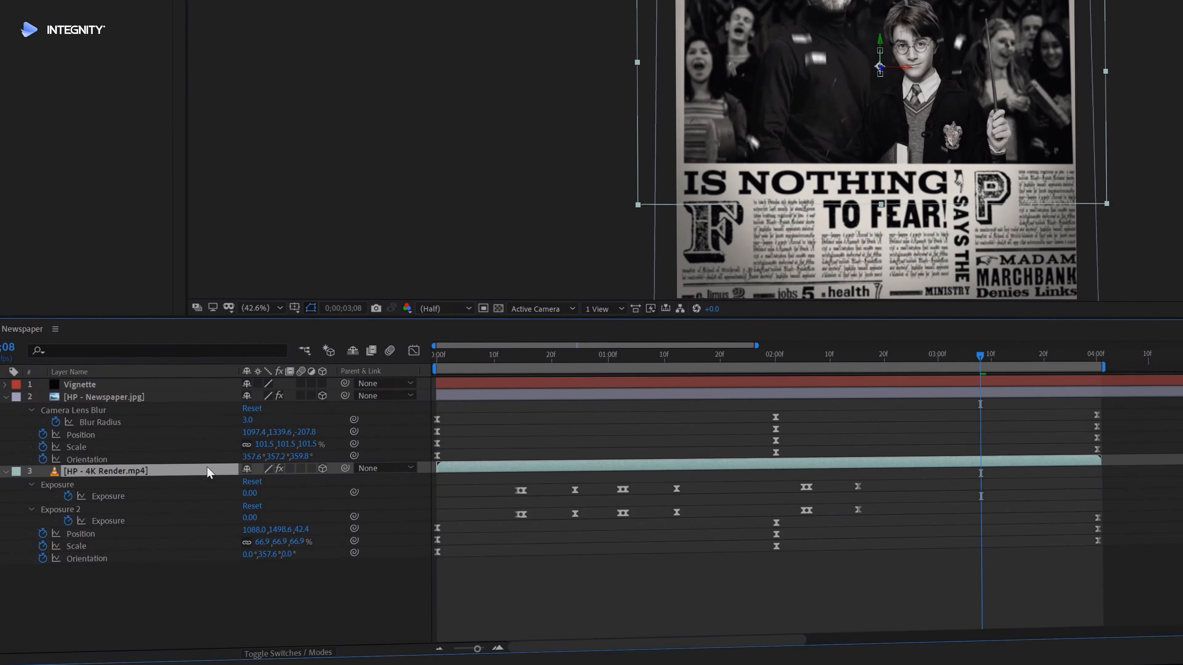
- Shift all keyframes of the first Exposure effect forward in time by about 8 frames and preview the animation
click(122, 496)
drag(524, 490, 569, 491)
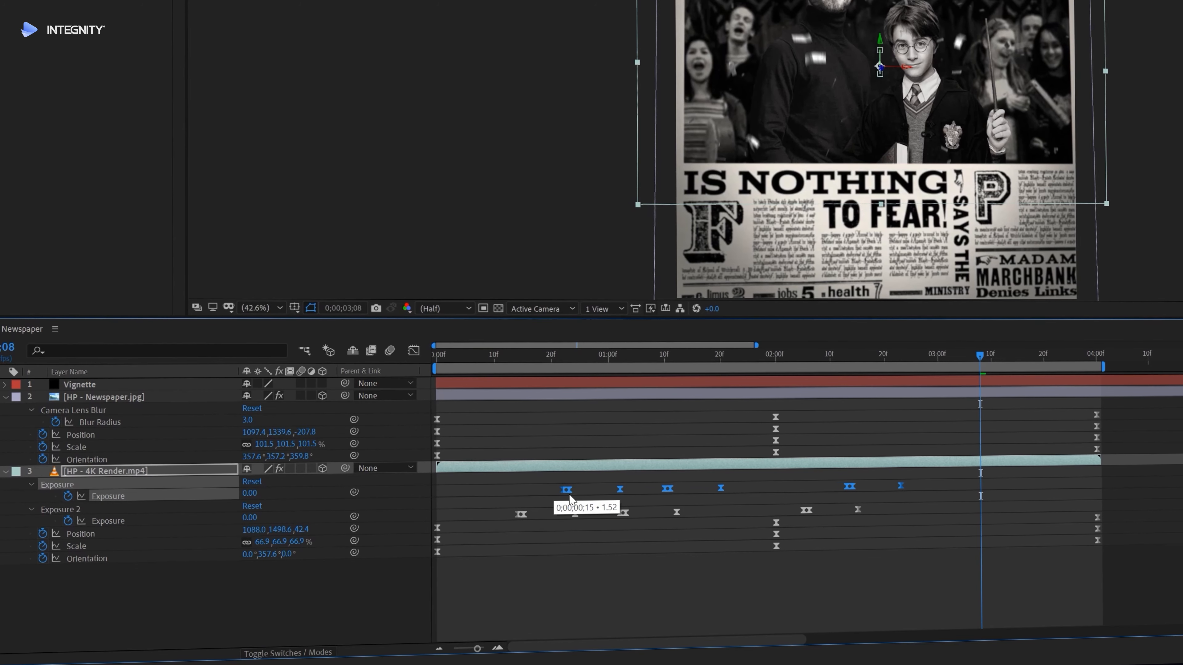
key(space)
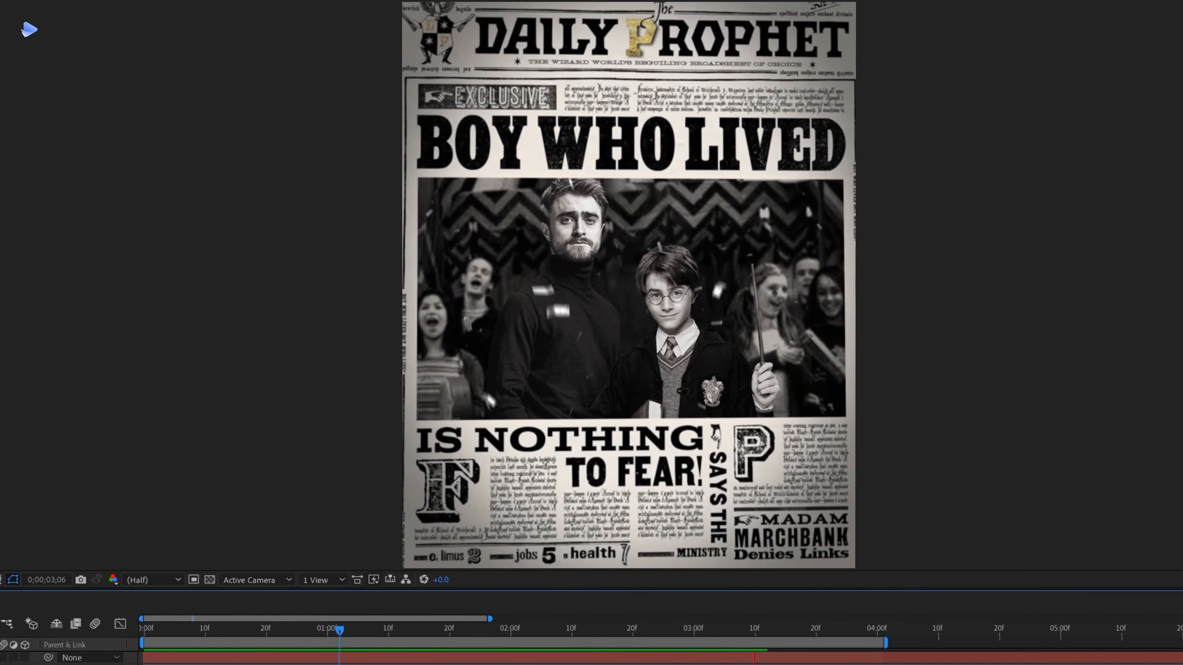
key(space)
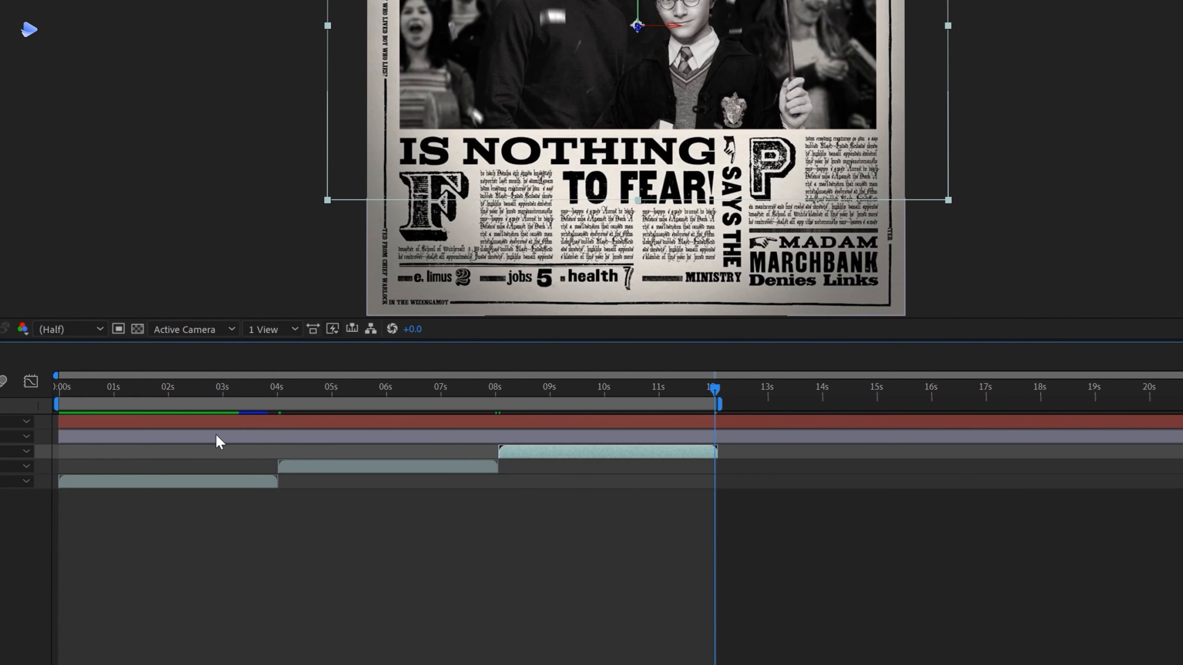
- Copy all keyframes of the HP - Newspaper.jpg layer and paste them at 4 s and again at 8 s
click(219, 441)
key(u)
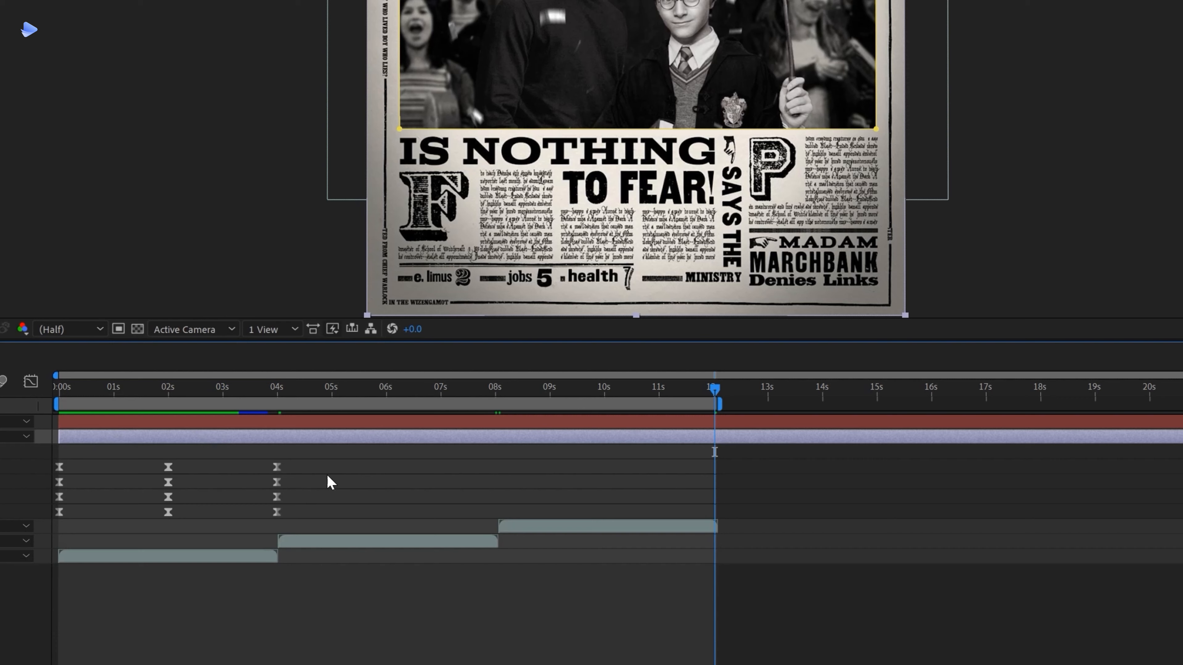
drag(319, 464, 55, 519)
key(ctrl+c)
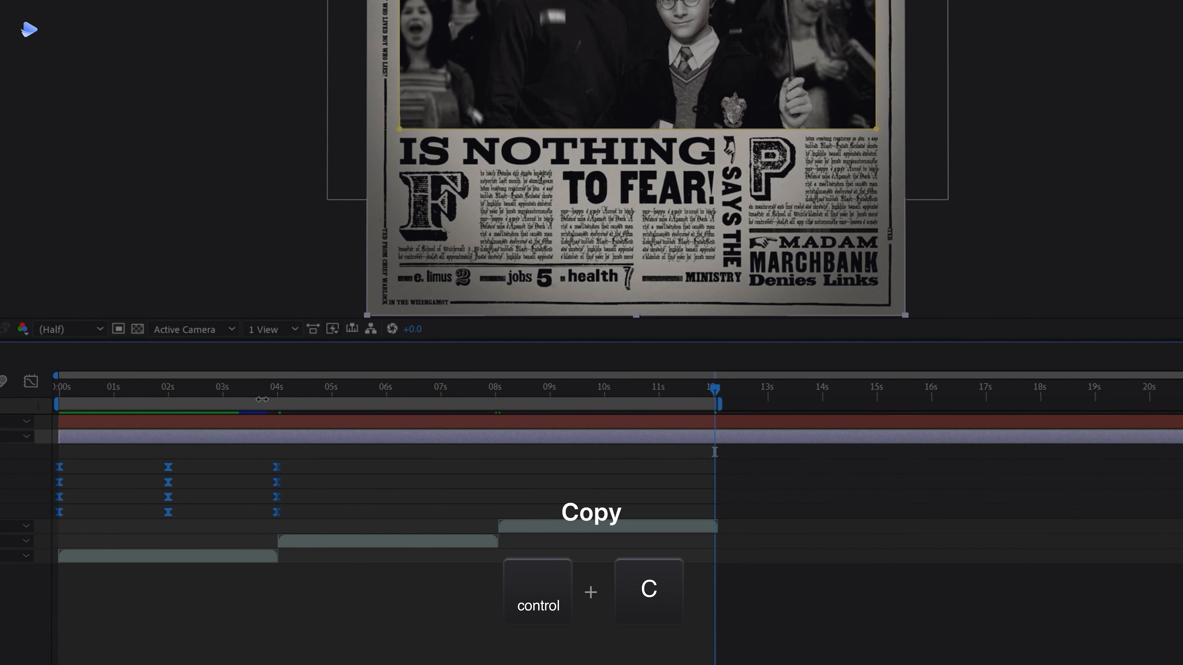
click(277, 393)
key(ctrl+v)
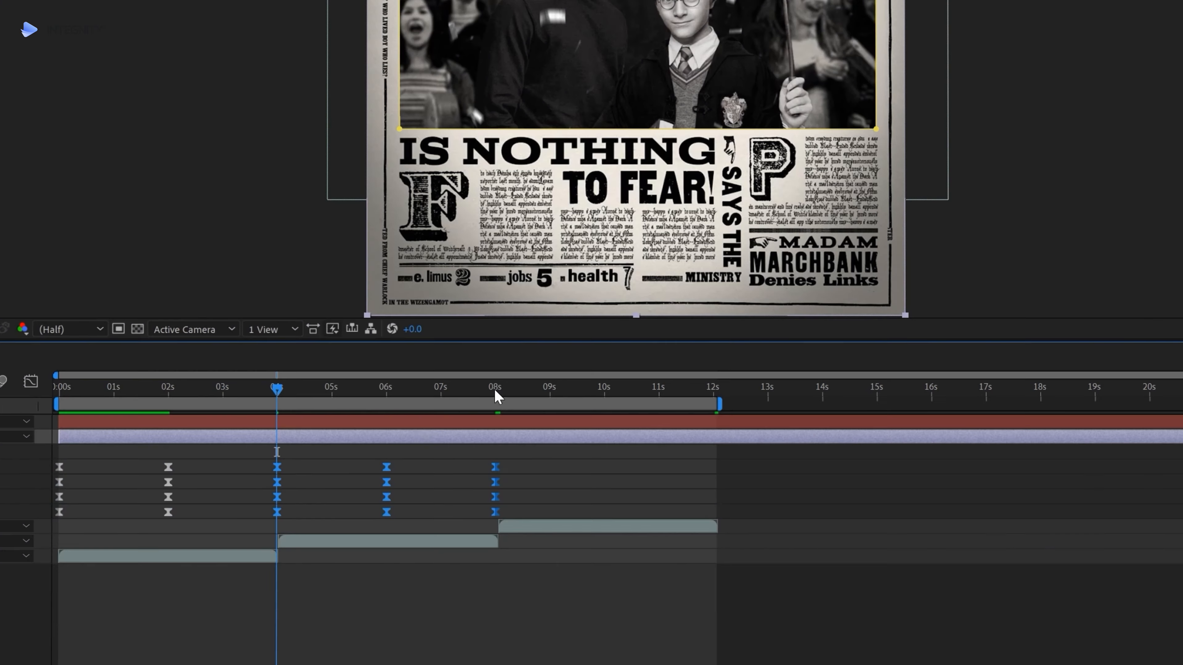
click(496, 392)
key(ctrl+v)
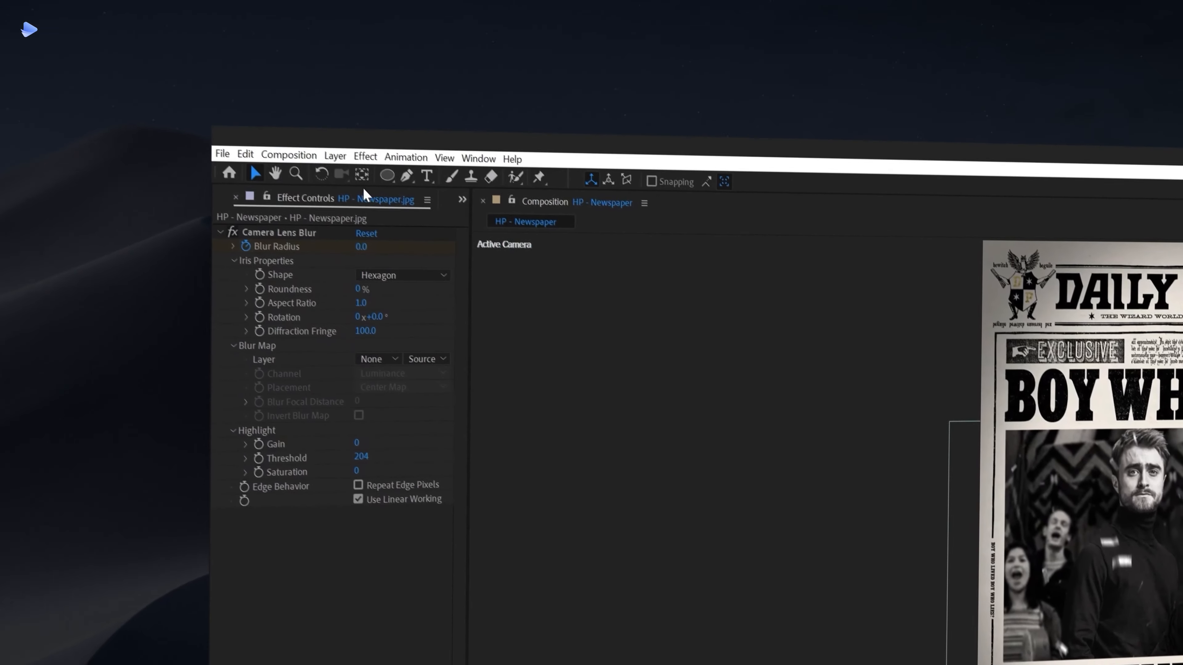
- Send the HP - Newspaper composition to Adobe Media Encoder and start encoding it as H.264 with Match Source - High bitrate
click(201, 74)
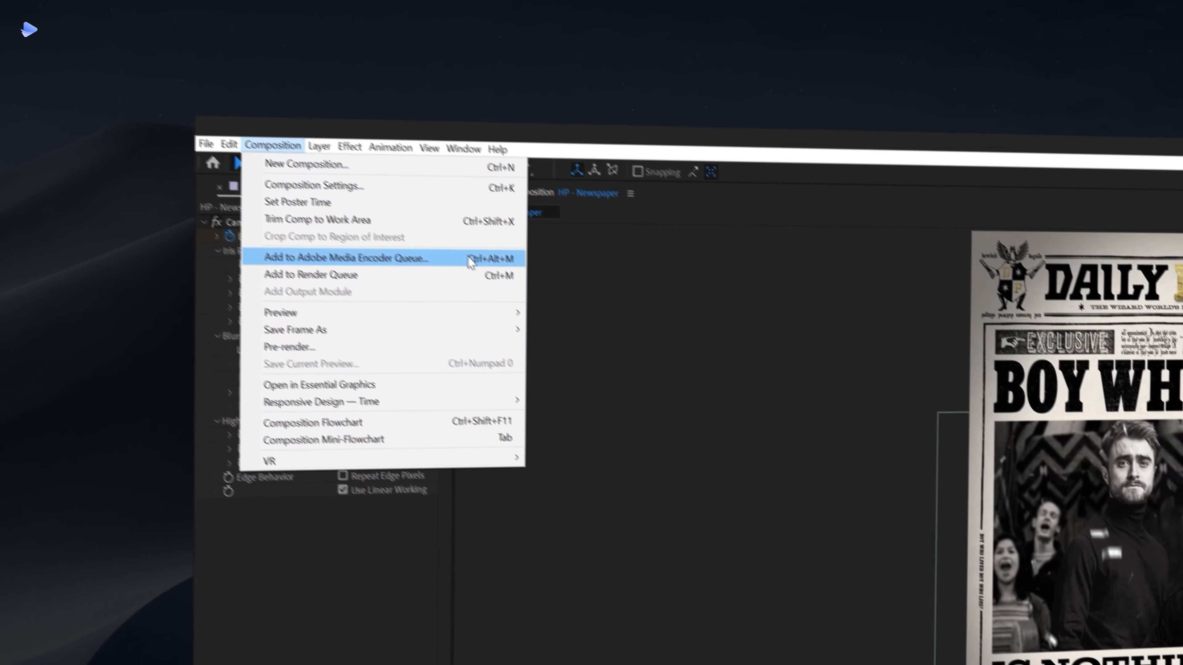
click(493, 279)
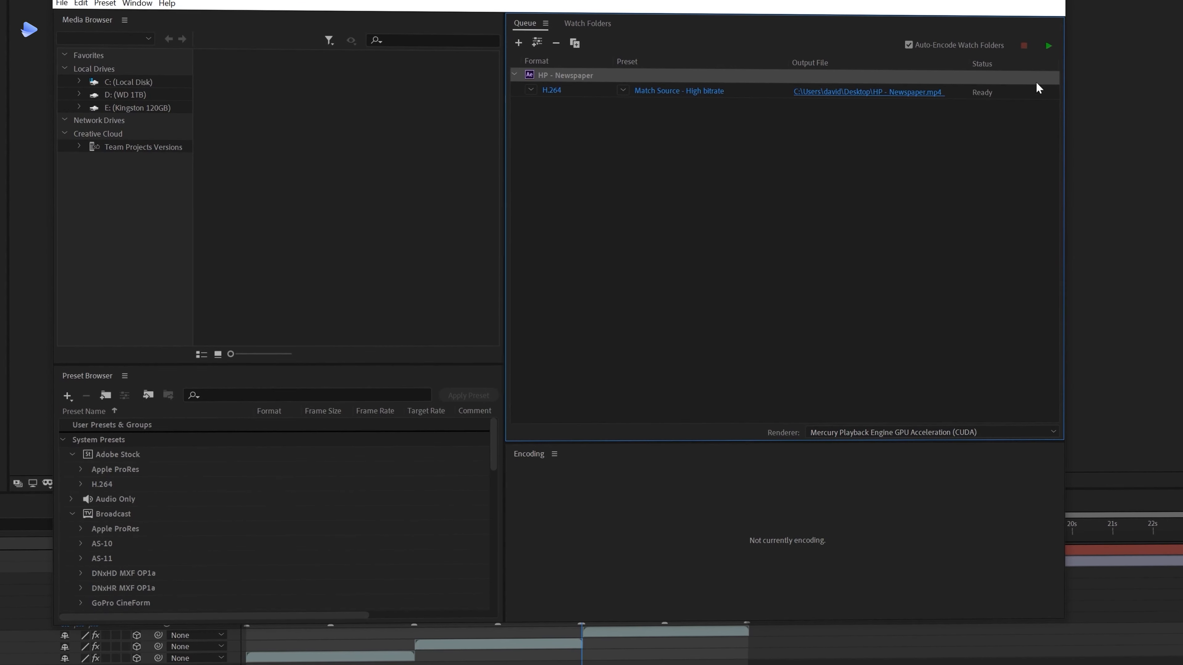
click(1049, 46)
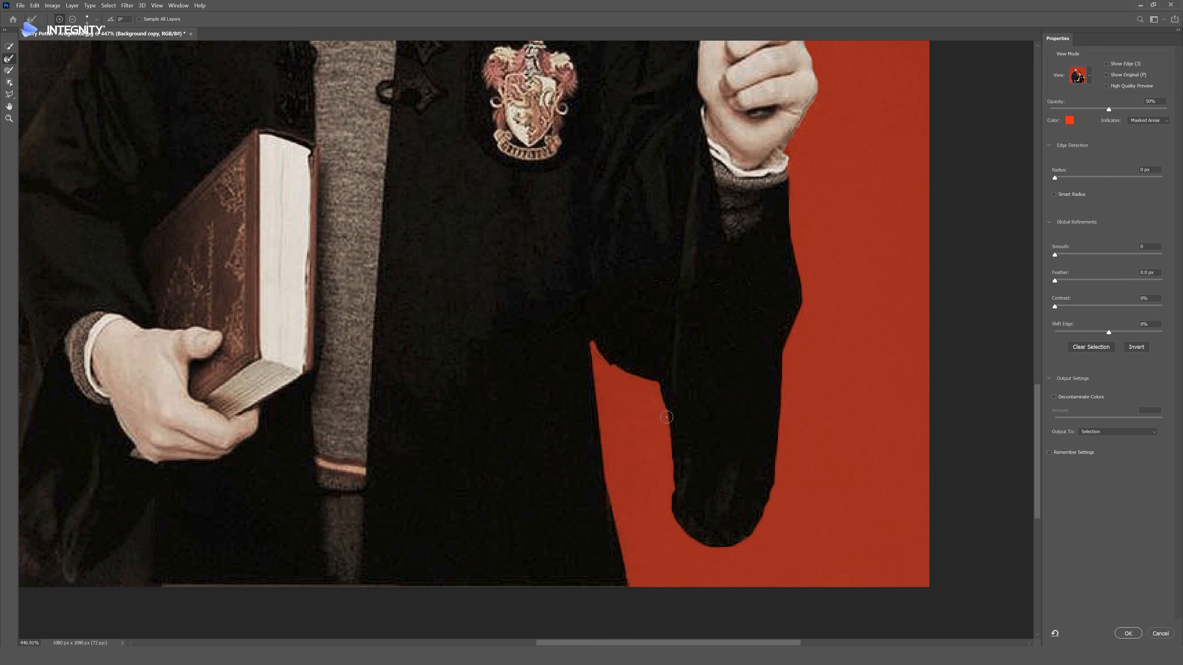
scroll(779, 443, up, 10)
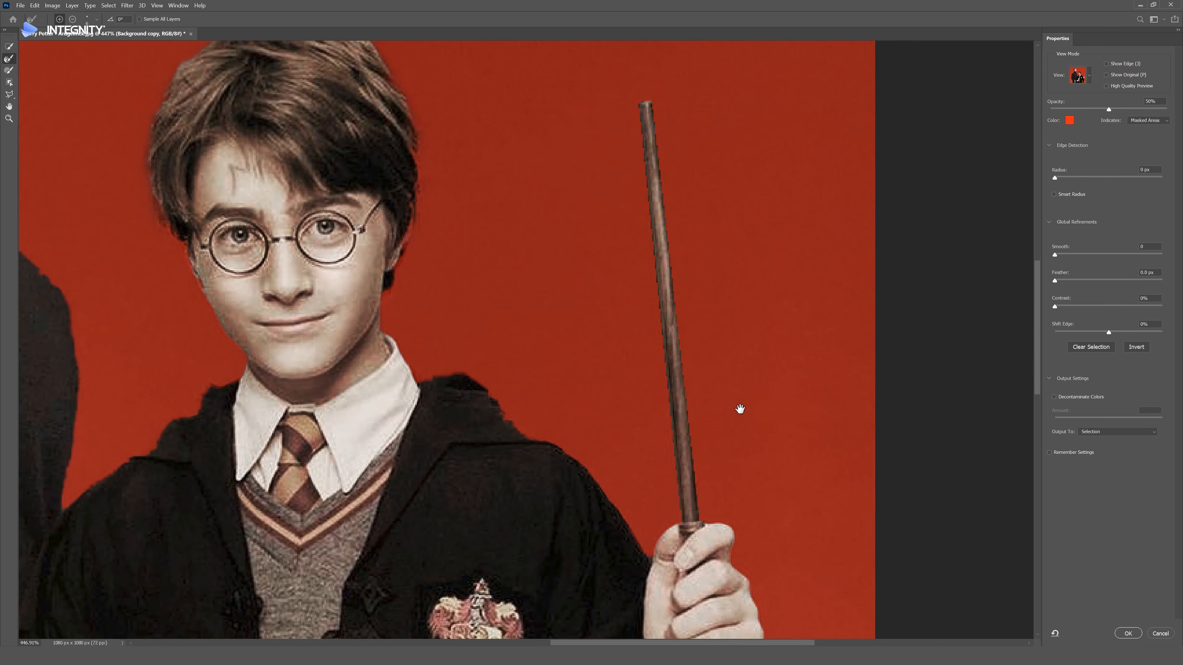
scroll(742, 410, up, 1)
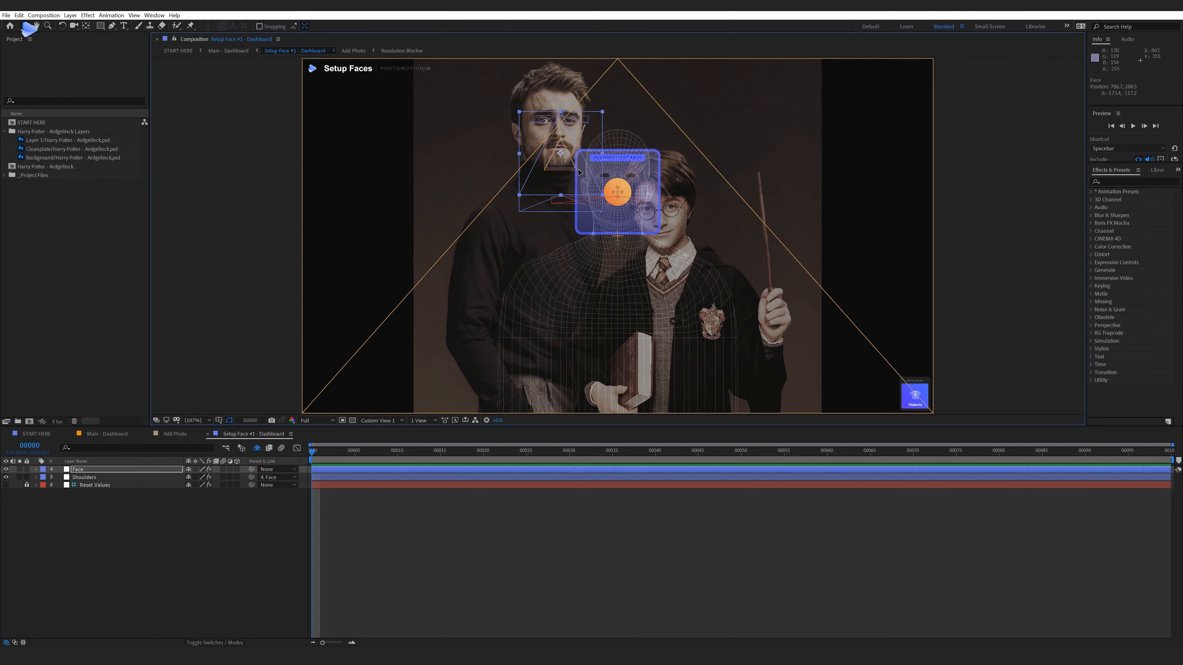
- Move the Face control in Setup Face #1 - Dashboard toward the older man's face
drag(578, 168, 573, 150)
click(580, 157)
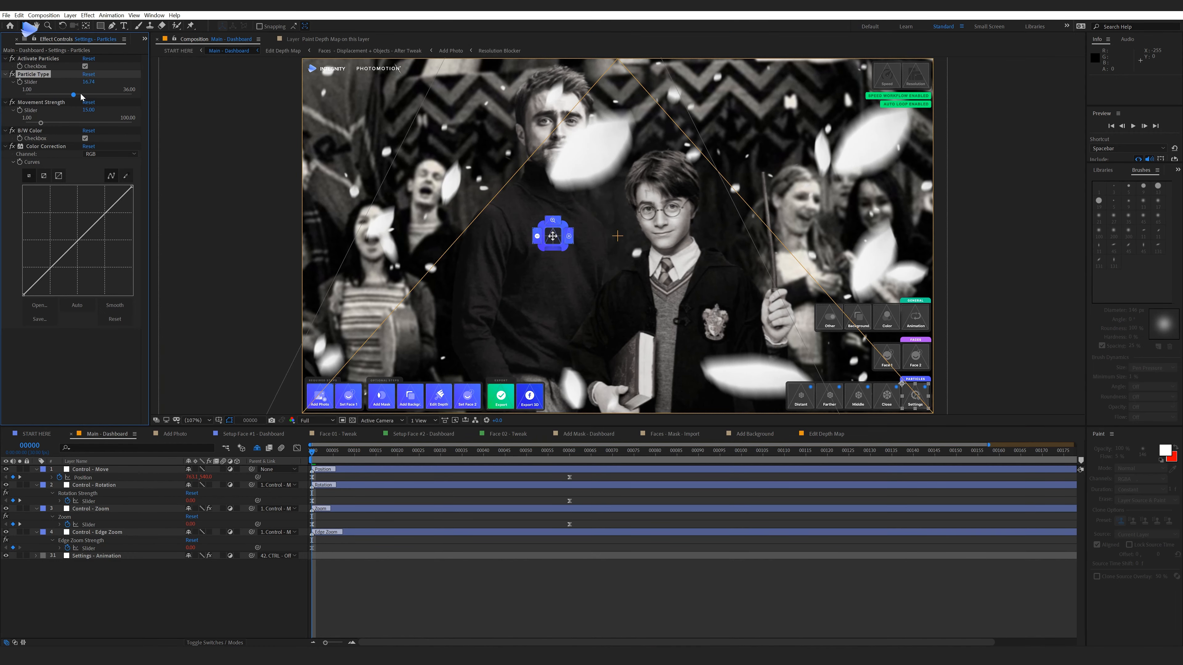
- Raise the Particle Type value in the Settings - Particles effects of the Main - Dashboard composition
drag(81, 96, 97, 96)
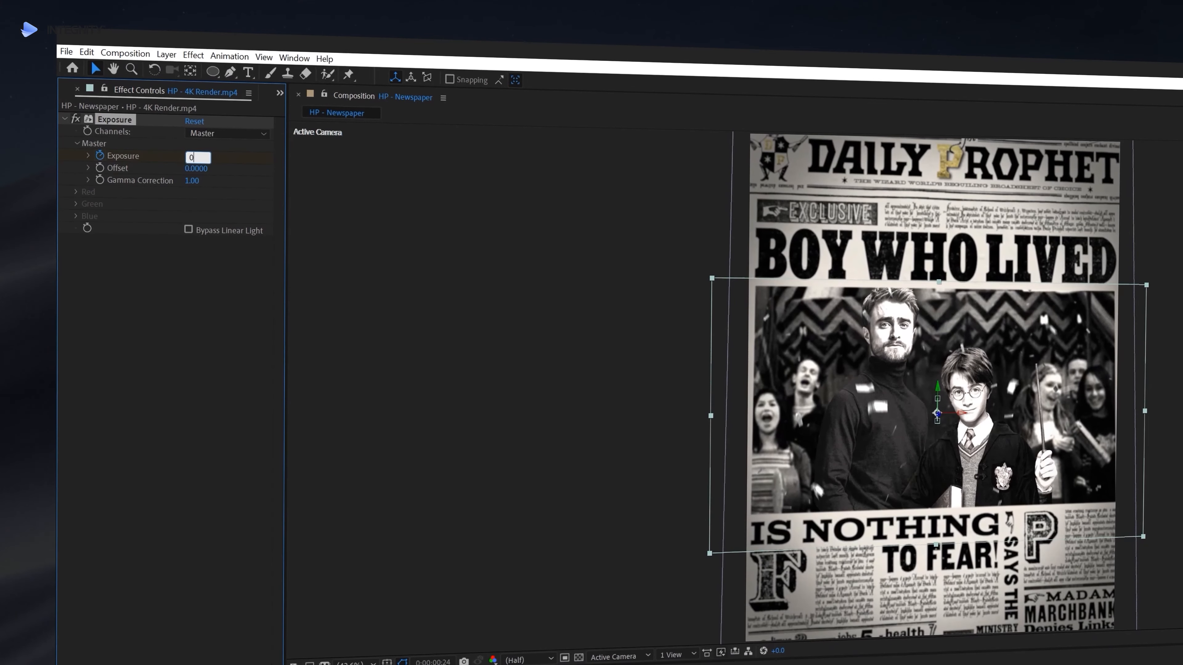
- Set Exposure to 0 at 0;00;00;24 on HP - 4K Render.mp4, preview the flash and ease all the Exposure keyframes
key(Return)
key(space)
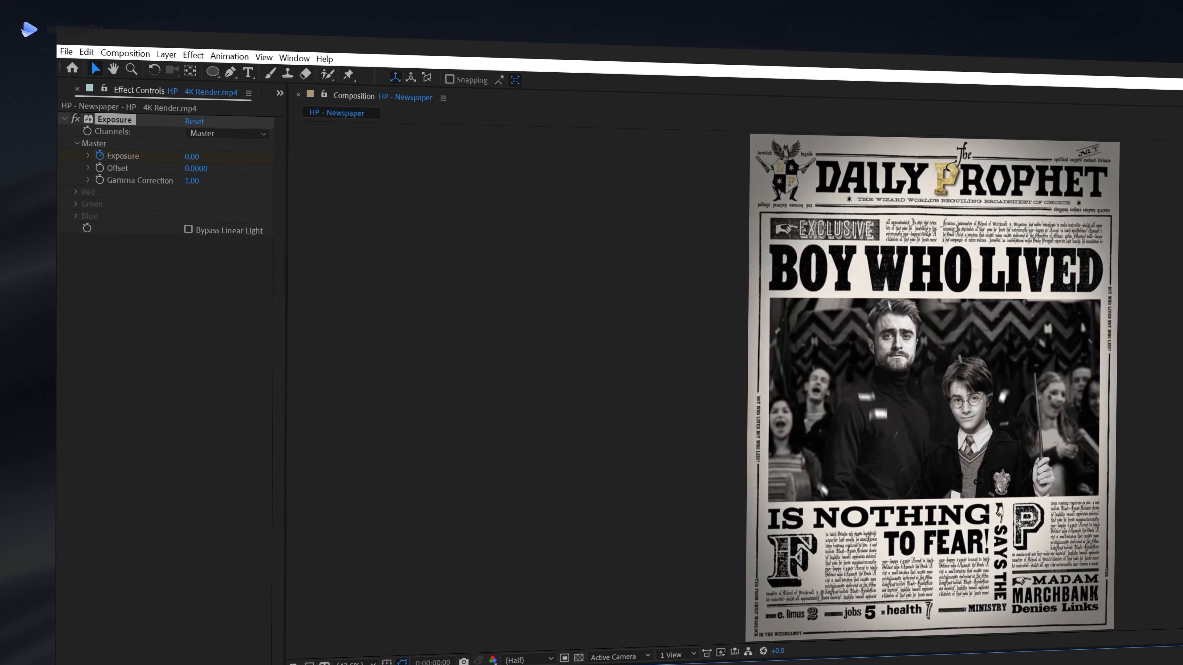
key(space)
drag(599, 504, 517, 514)
key(F9)
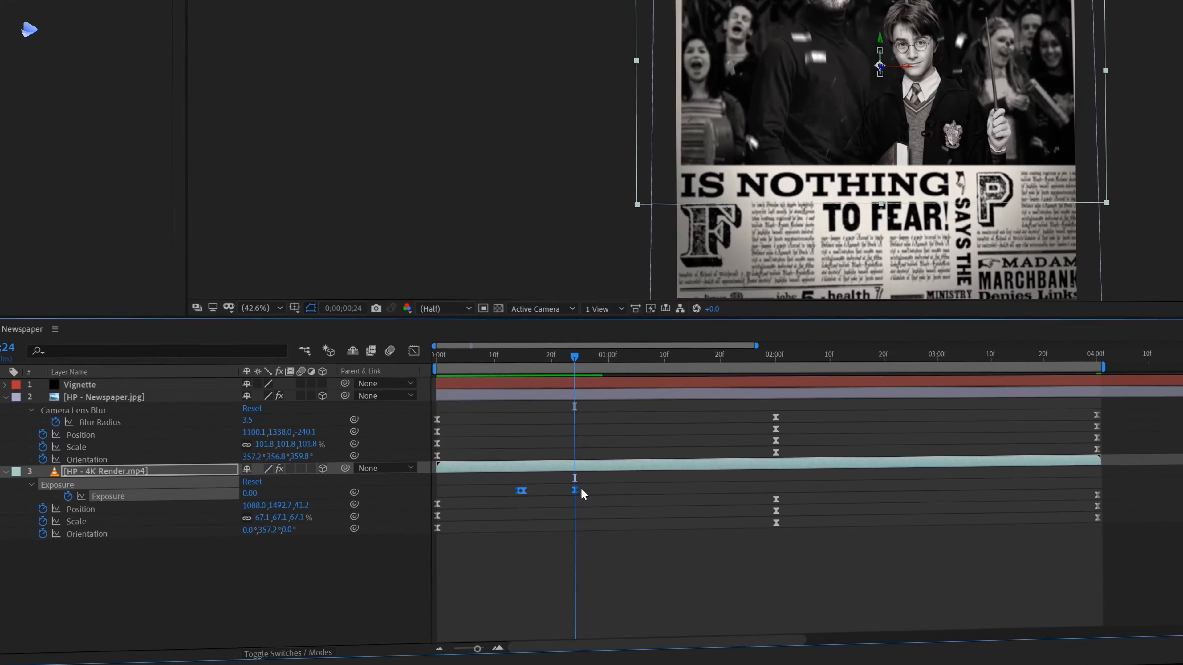